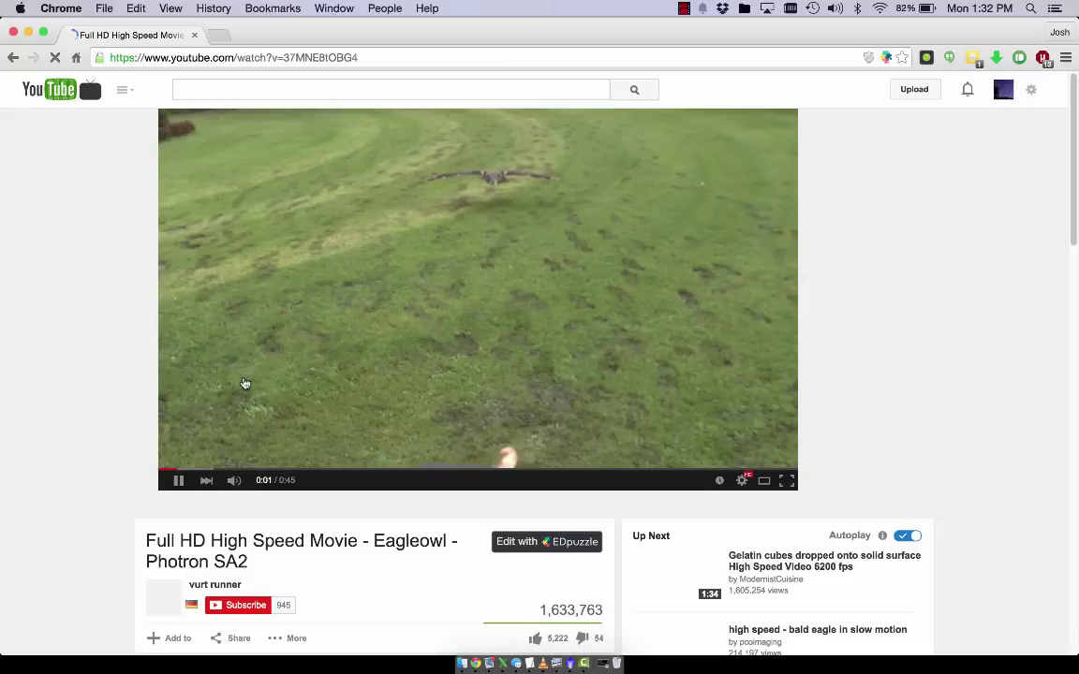
- Skim through the Eagleowl high-speed YouTube video up to the owl's final approach
{"action": "left_click", "coordinate": [292, 469]}
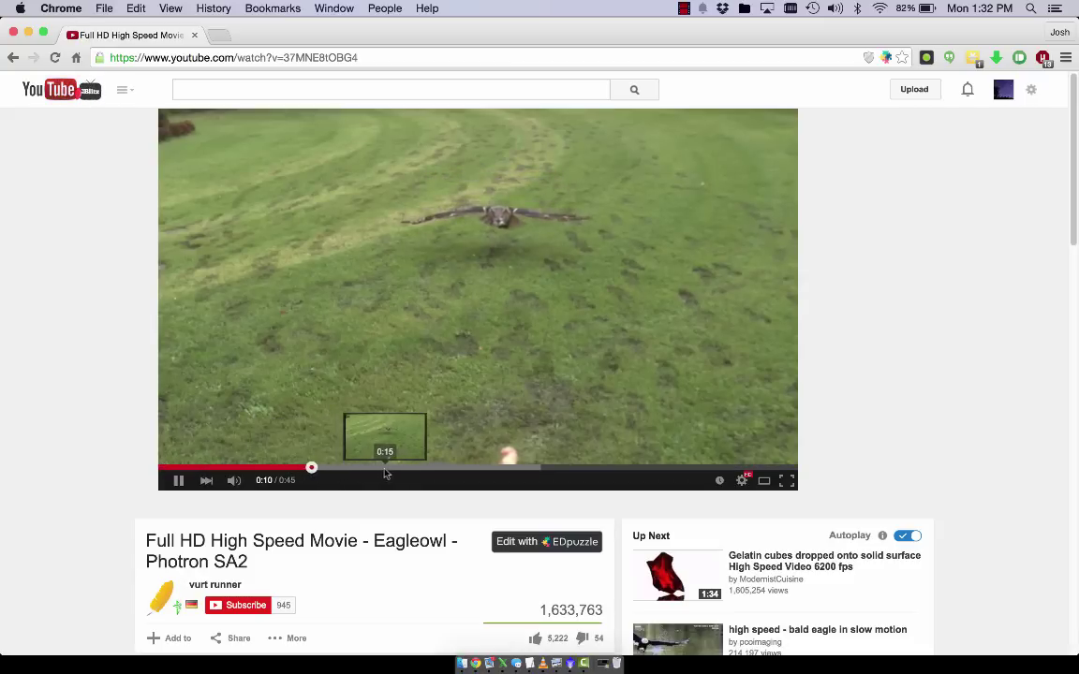
{"action": "left_click", "coordinate": [465, 468]}
{"action": "left_click", "coordinate": [541, 468]}
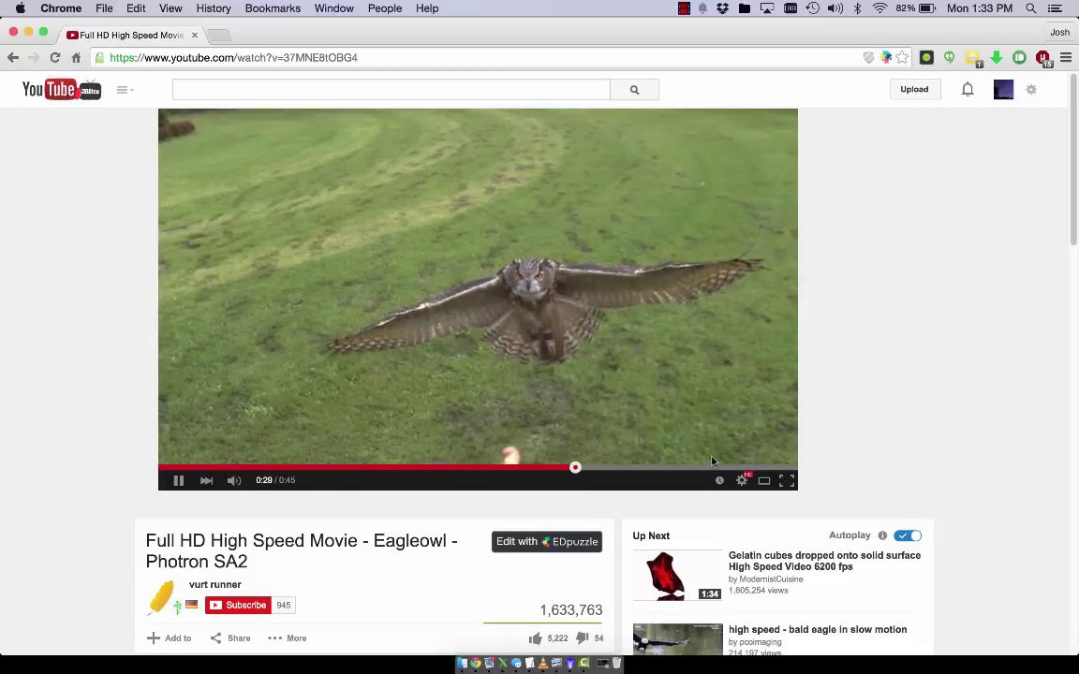
{"action": "left_click", "coordinate": [618, 468]}
{"action": "left_click", "coordinate": [670, 468]}
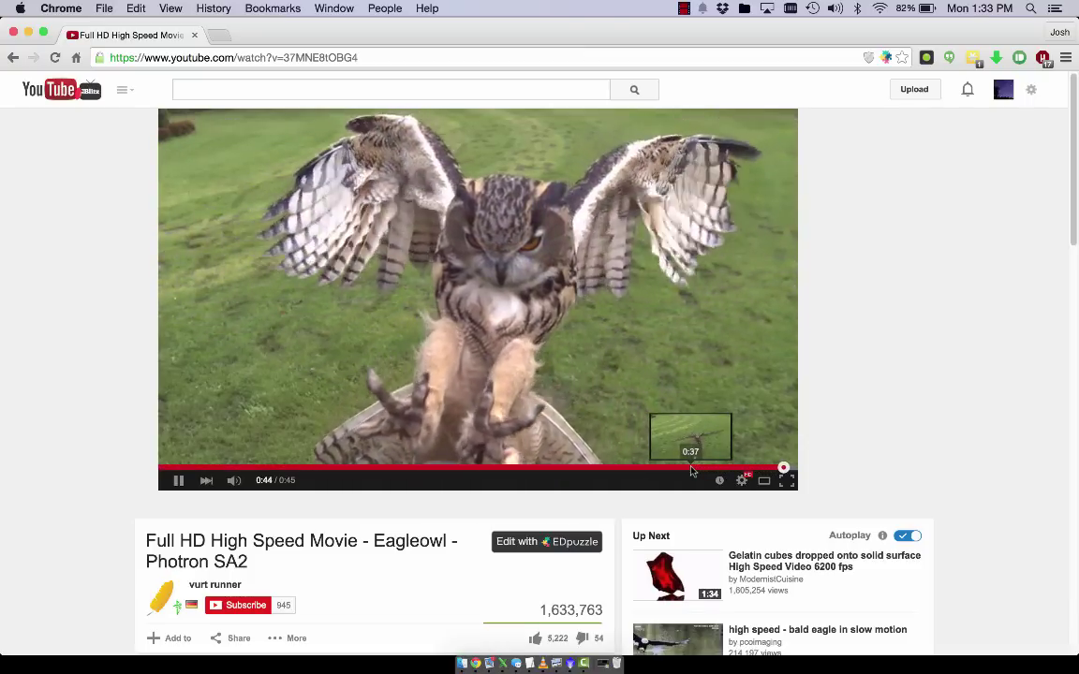
- Copy the video's web address and search the web for keepvid
{"action": "left_click", "coordinate": [197, 58]}
{"action": "type", "text": "tay"}
{"action": "key", "text": "Return"}
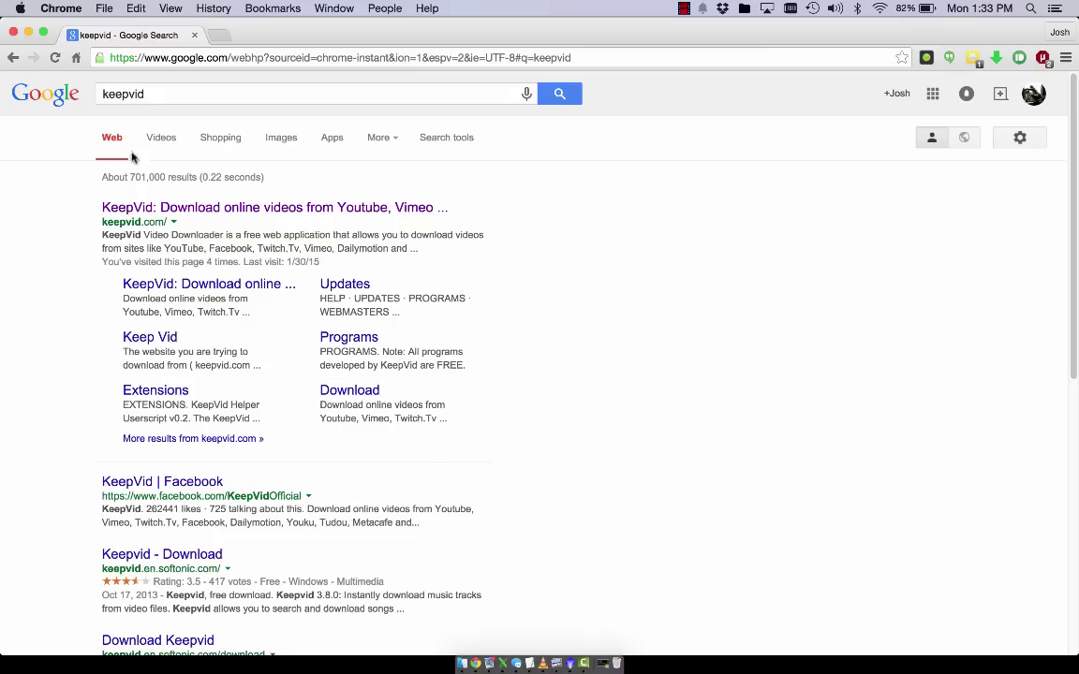
{"action": "left_click", "coordinate": [117, 184]}
{"action": "left_click", "coordinate": [281, 140]}
{"action": "type", "text": "https://www.youtube.com/watch?v=37MNE8tOBG4"}
{"action": "key", "text": "Return"}
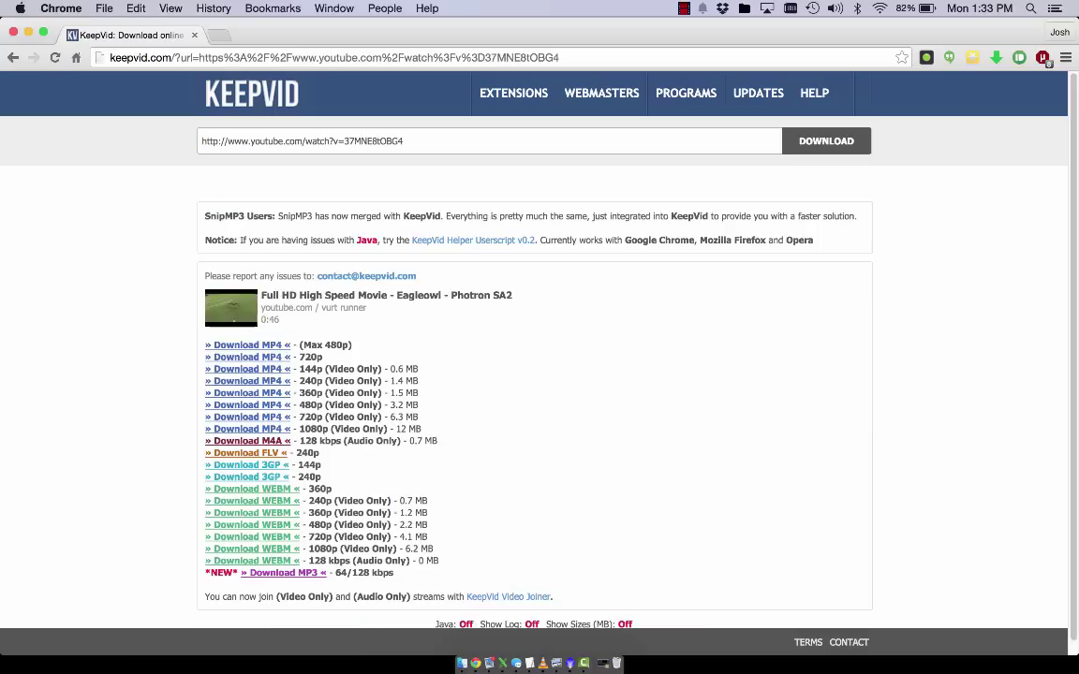
- Save the 1080p video-only MP4 as Owl.mp4 in a new folder named Owl inside SplitDepth
{"action": "right_click", "coordinate": [256, 430]}
{"action": "left_click", "coordinate": [309, 414]}
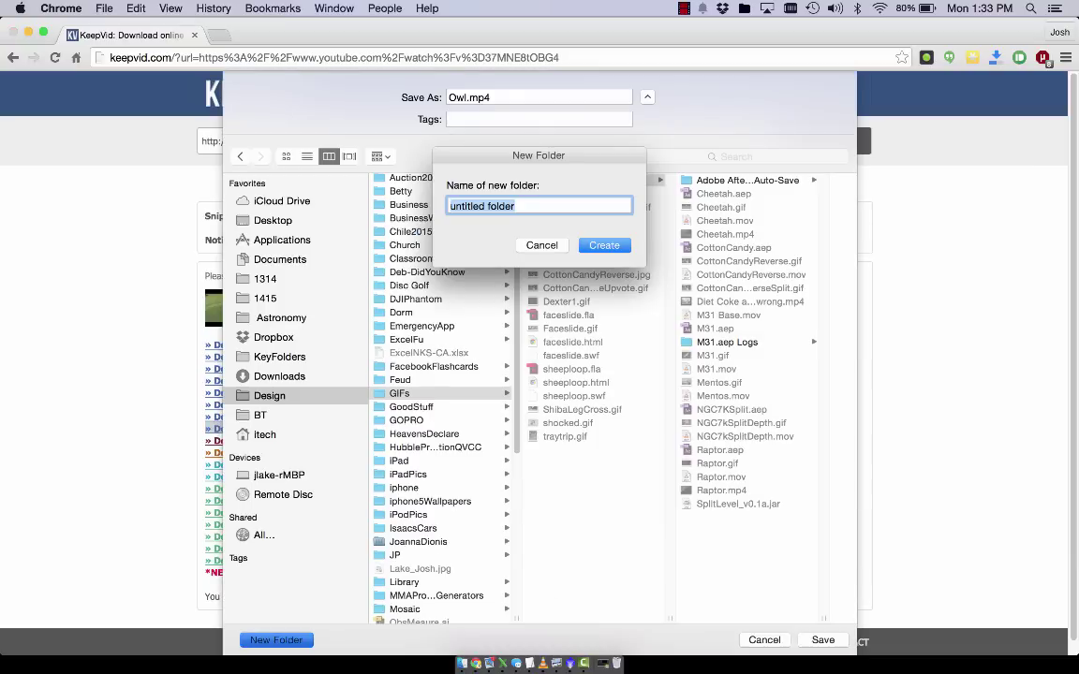
{"action": "type", "text": "Owl"}
{"action": "key", "text": "Return"}
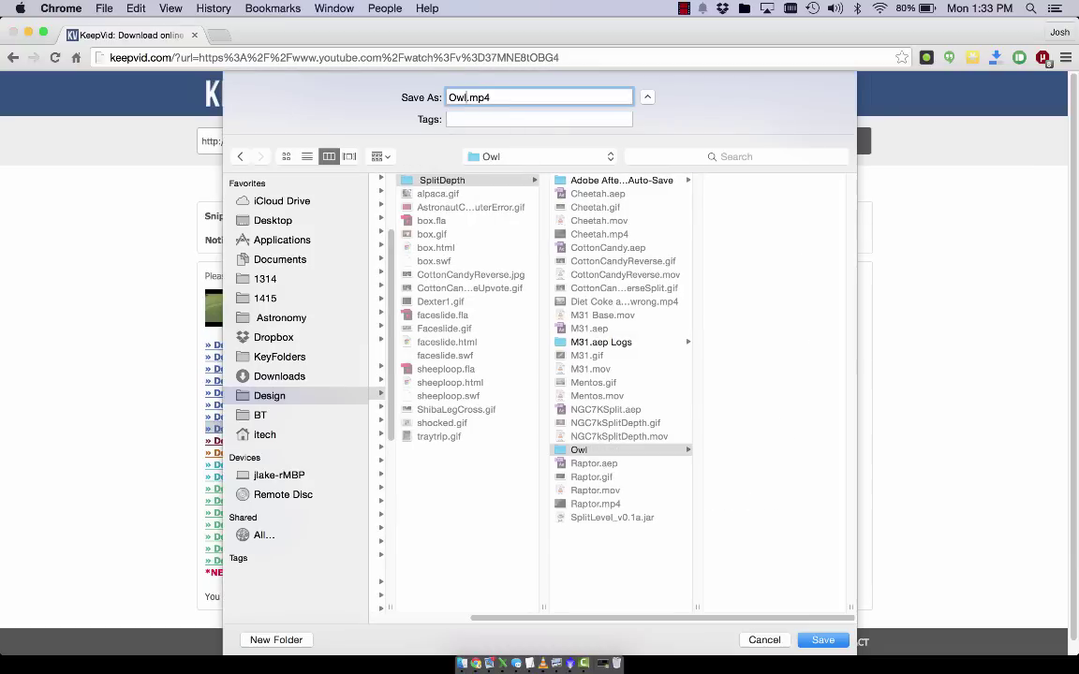
{"action": "key", "text": "Return"}
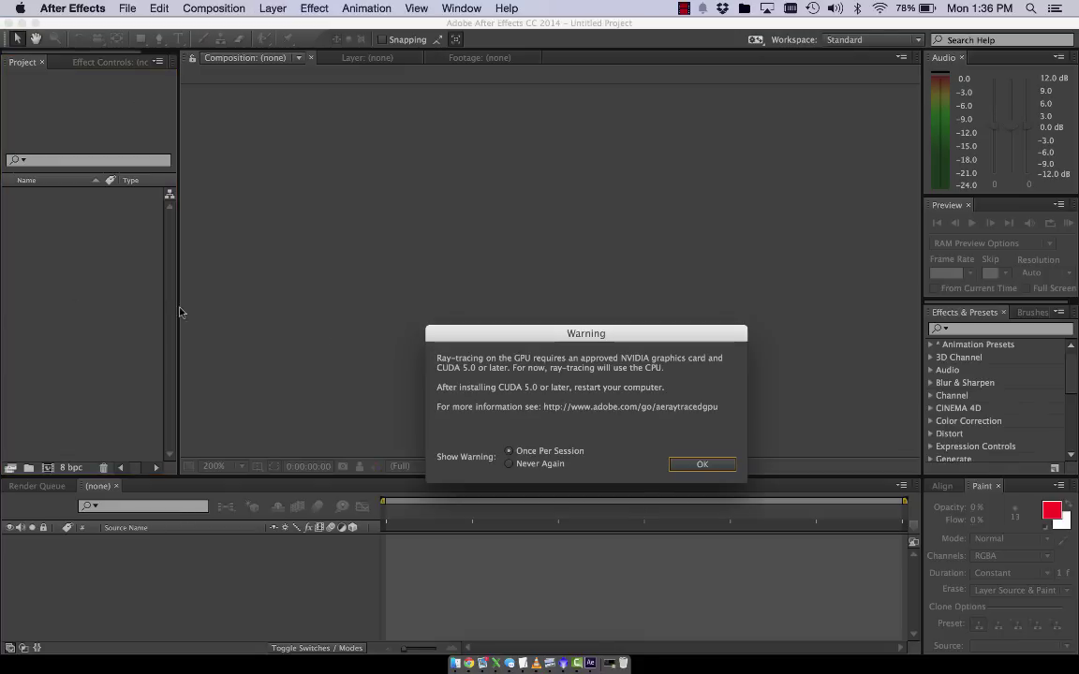
- Dismiss the ray-tracing warning and import Owl.mp4 from the Owl folder inside SplitDepth
{"action": "key", "text": "Return"}
{"action": "left_click", "coordinate": [669, 140]}
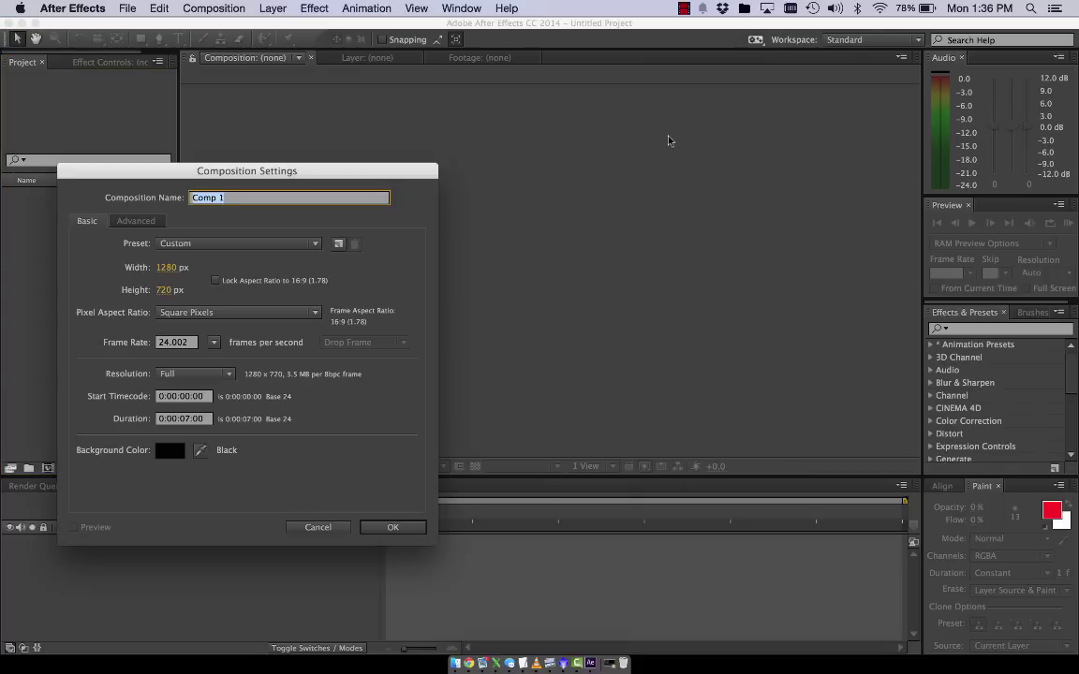
{"action": "left_click", "coordinate": [301, 527]}
{"action": "key", "text": "super+i"}
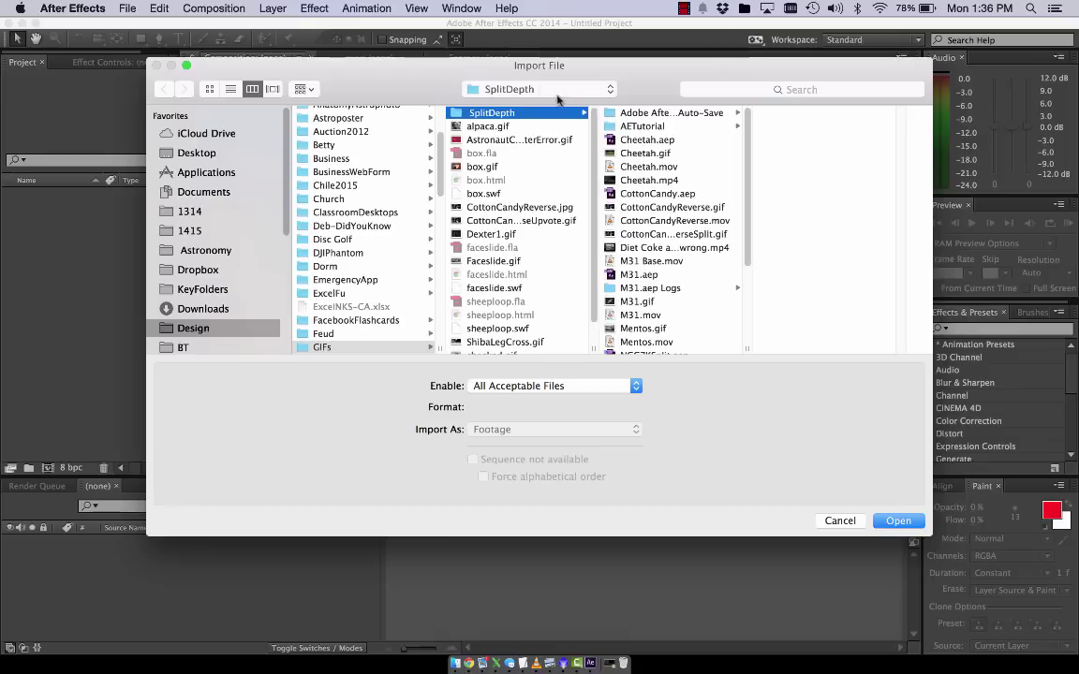
{"action": "scroll", "coordinate": [613, 281], "scroll_direction": "down", "scroll_amount": 5}
{"action": "left_click", "coordinate": [631, 294]}
{"action": "left_click", "coordinate": [620, 277]}
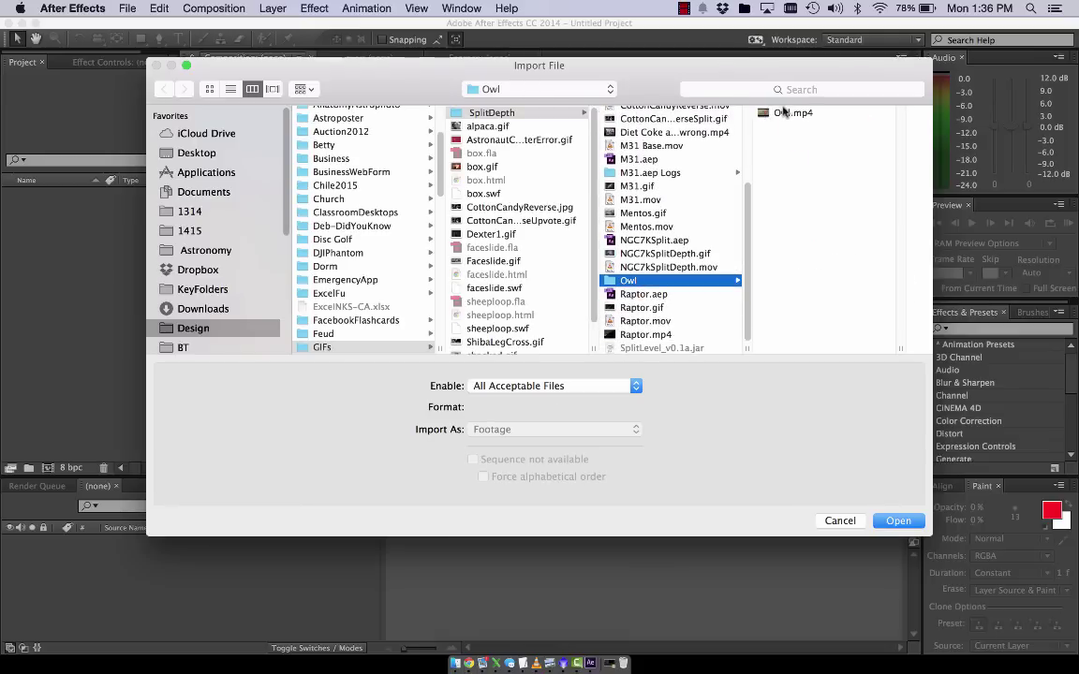
{"action": "double_click", "coordinate": [781, 112]}
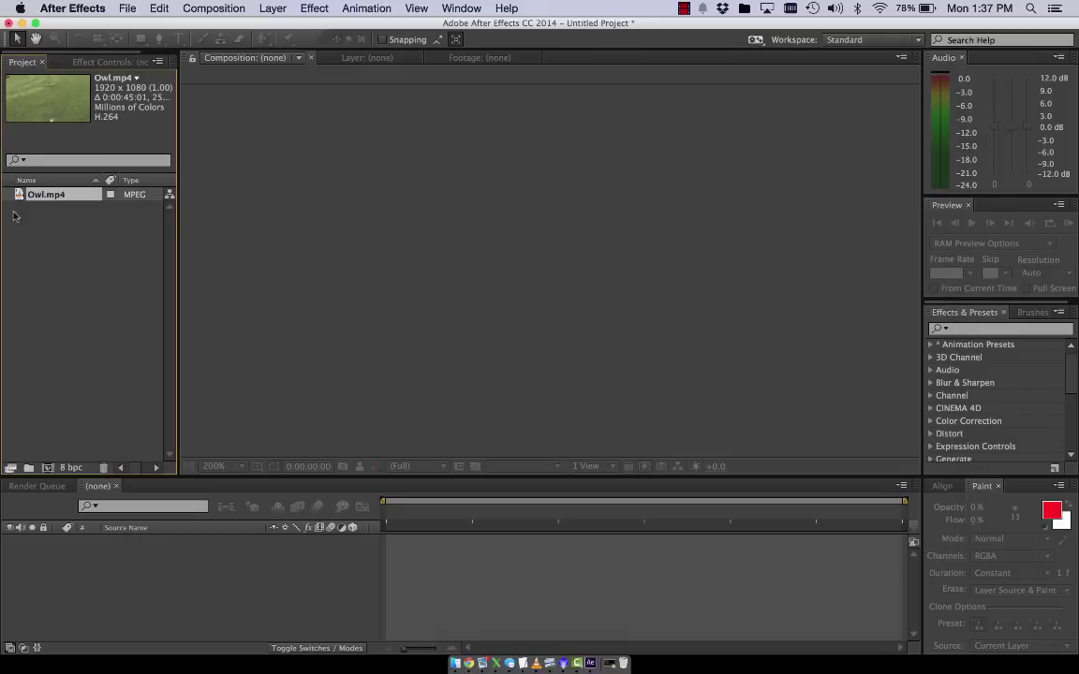
- Create a new composition from the imported Owl.mp4 footage
{"action": "right_click", "coordinate": [16, 199]}
{"action": "left_click", "coordinate": [75, 210]}
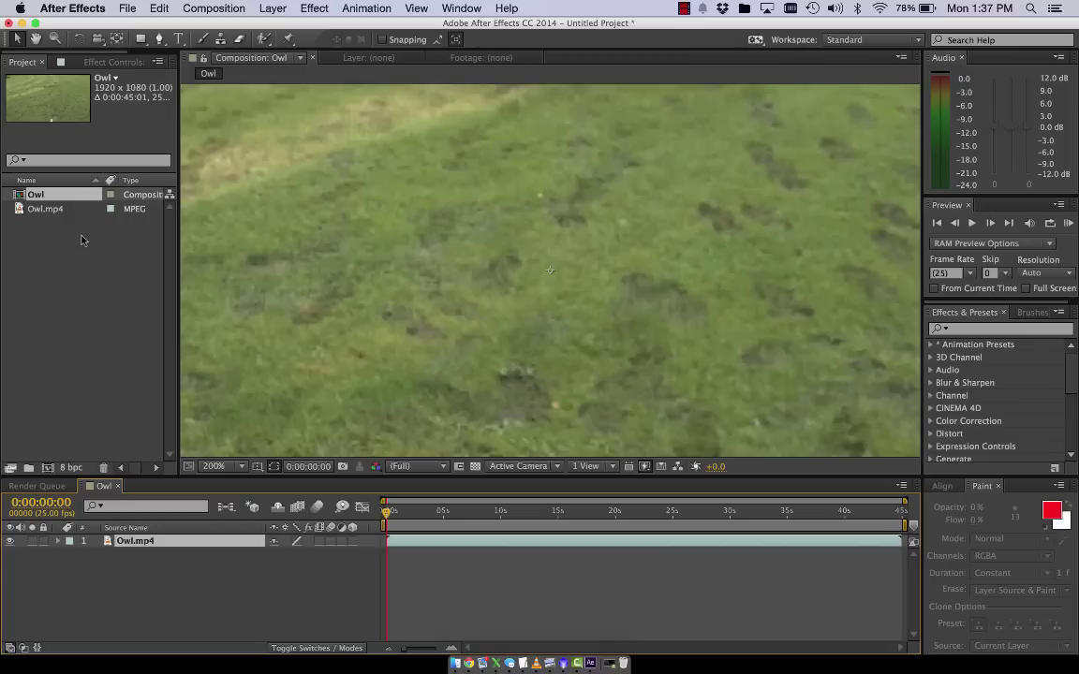
- Cut about the first 28 seconds off the Owl.mp4 layer so the remaining clip starts at the composition's beginning
{"action": "left_click_drag", "start_coordinate": [602, 540], "coordinate": [643, 547]}
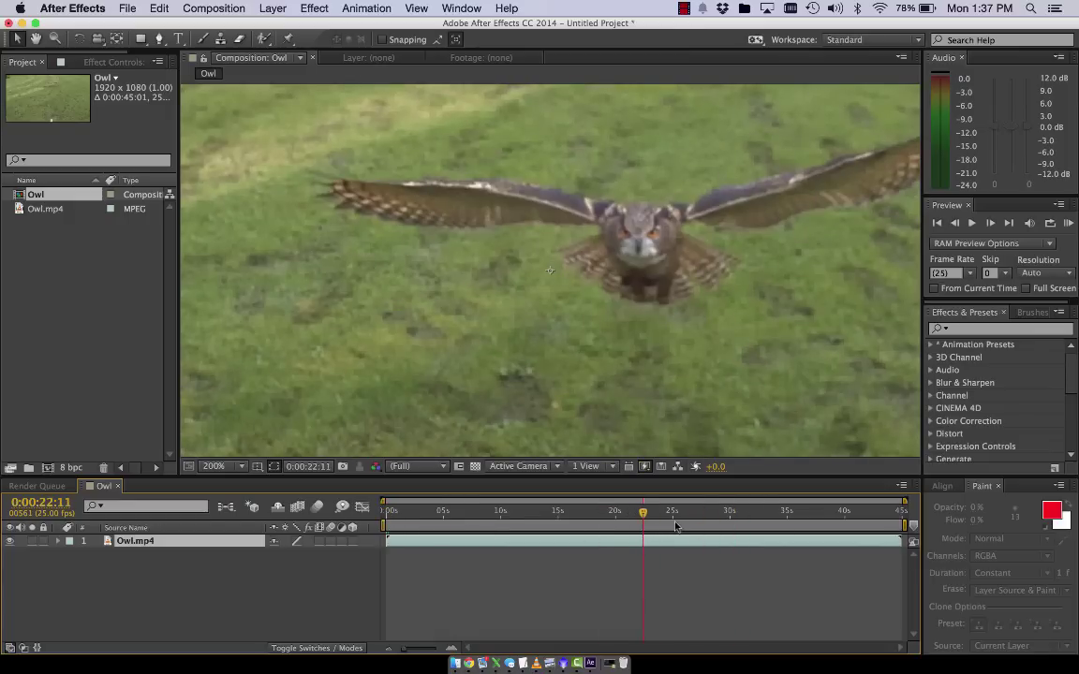
{"action": "scroll", "coordinate": [410, 359], "scroll_direction": "down", "scroll_amount": 2}
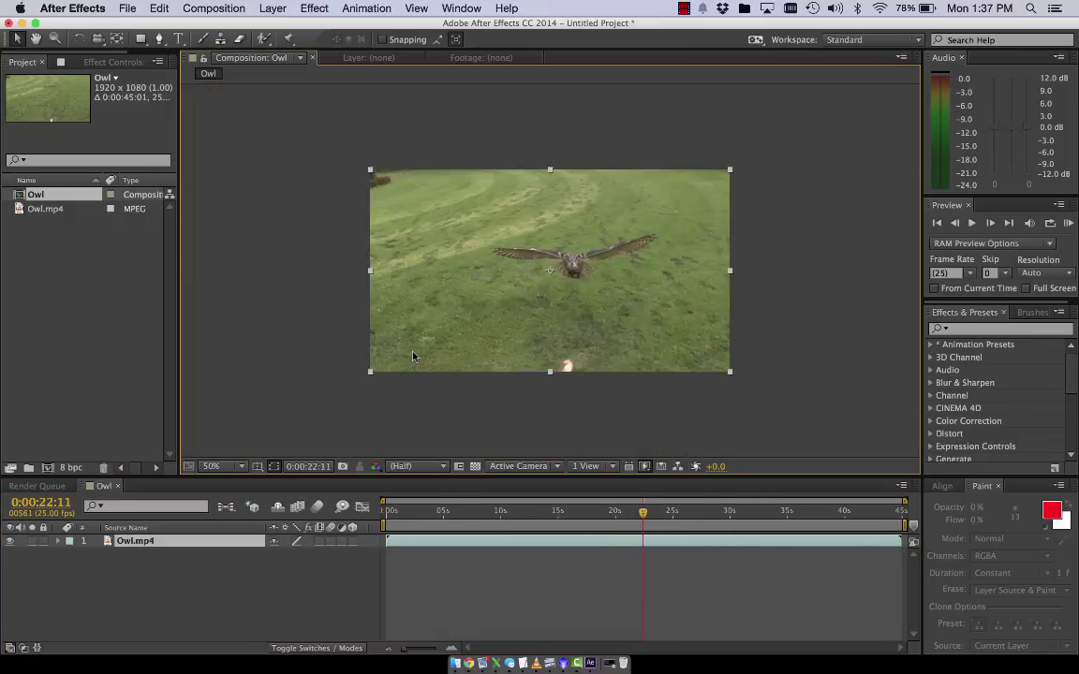
{"action": "scroll", "coordinate": [410, 360], "scroll_direction": "up", "scroll_amount": 1}
{"action": "left_click_drag", "start_coordinate": [653, 518], "coordinate": [709, 529]}
{"action": "left_click_drag", "start_coordinate": [388, 541], "coordinate": [404, 570]}
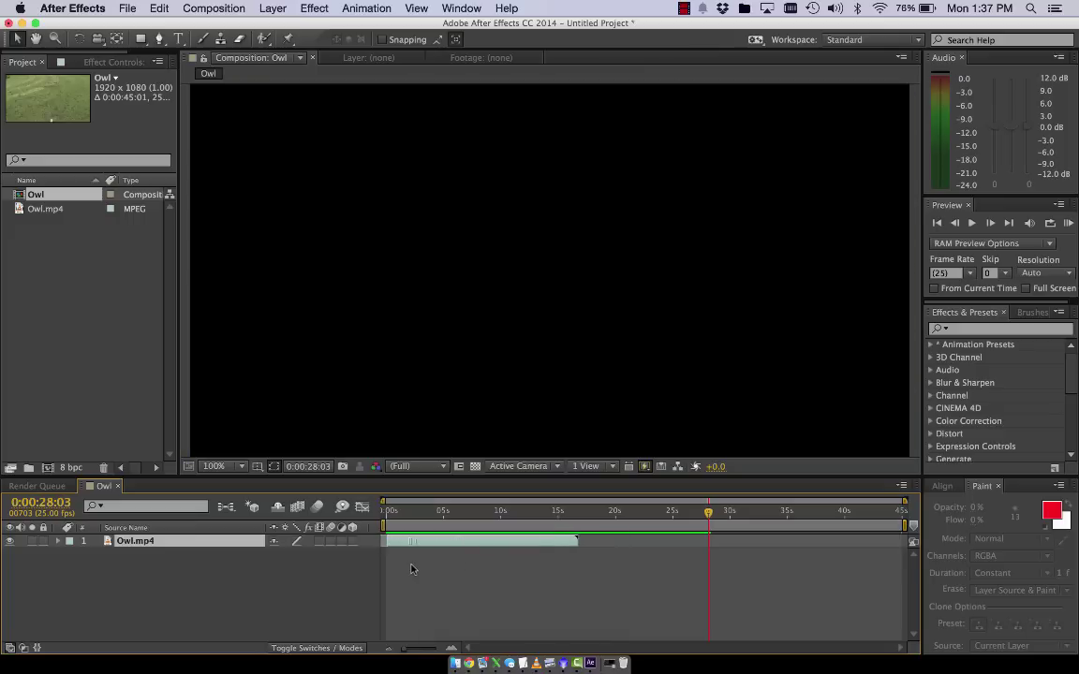
- Go to 0:00:12:13 and create a white solid with its height set to 10 px
{"action": "left_click_drag", "start_coordinate": [384, 519], "coordinate": [432, 515]}
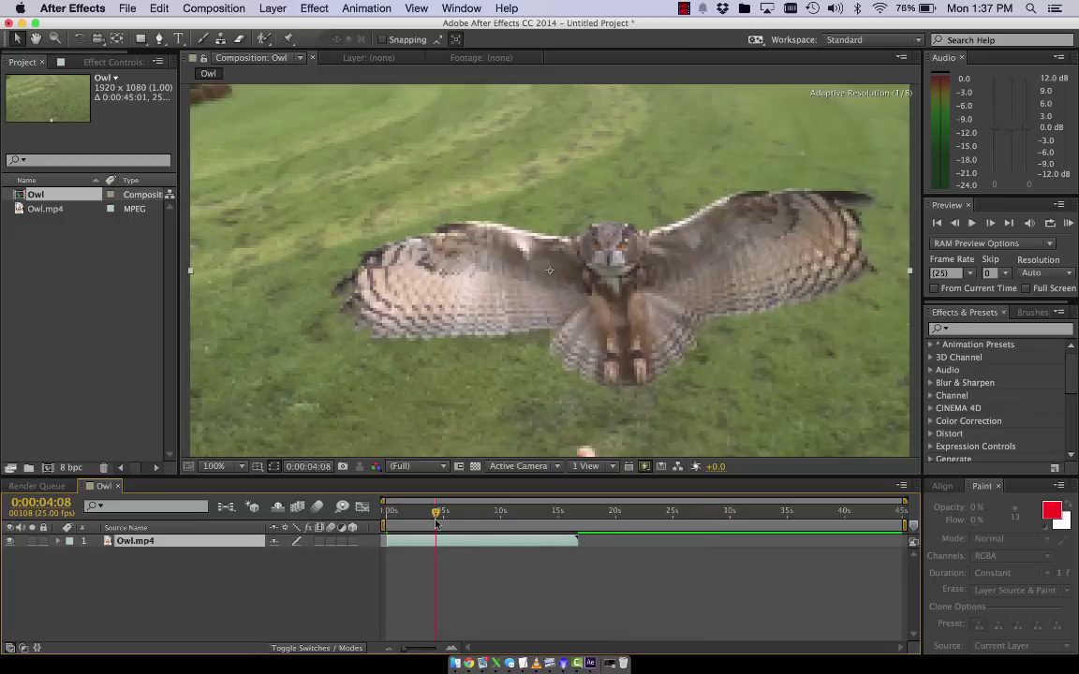
{"action": "left_click_drag", "start_coordinate": [406, 648], "coordinate": [419, 658]}
{"action": "left_click_drag", "start_coordinate": [485, 514], "coordinate": [672, 517]}
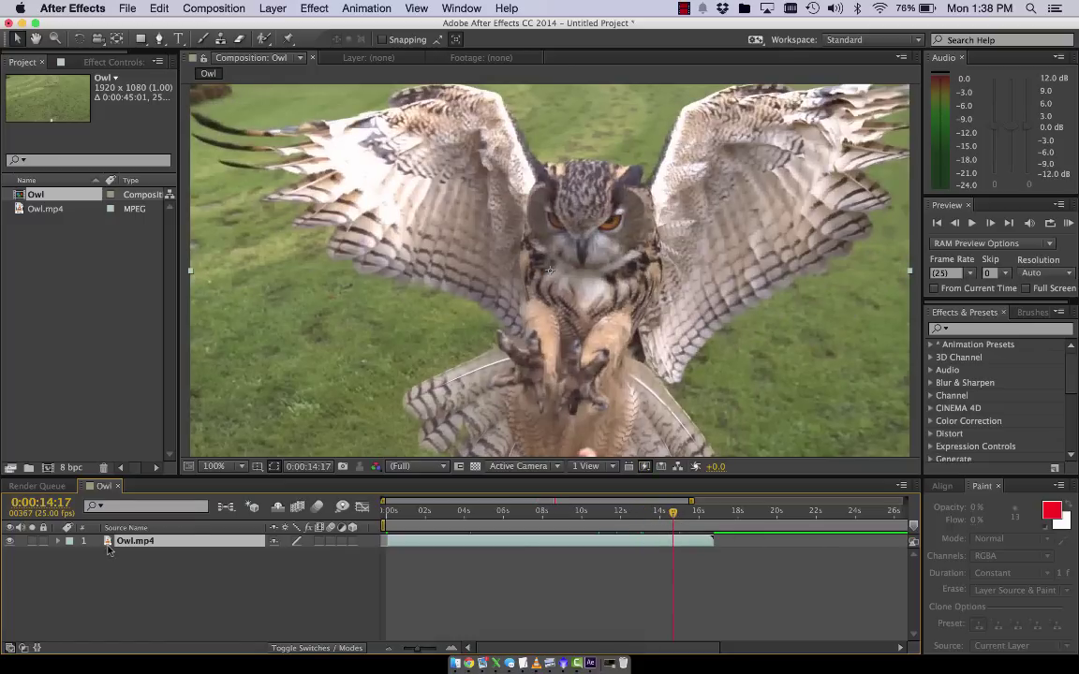
{"action": "left_click_drag", "start_coordinate": [674, 513], "coordinate": [631, 514]}
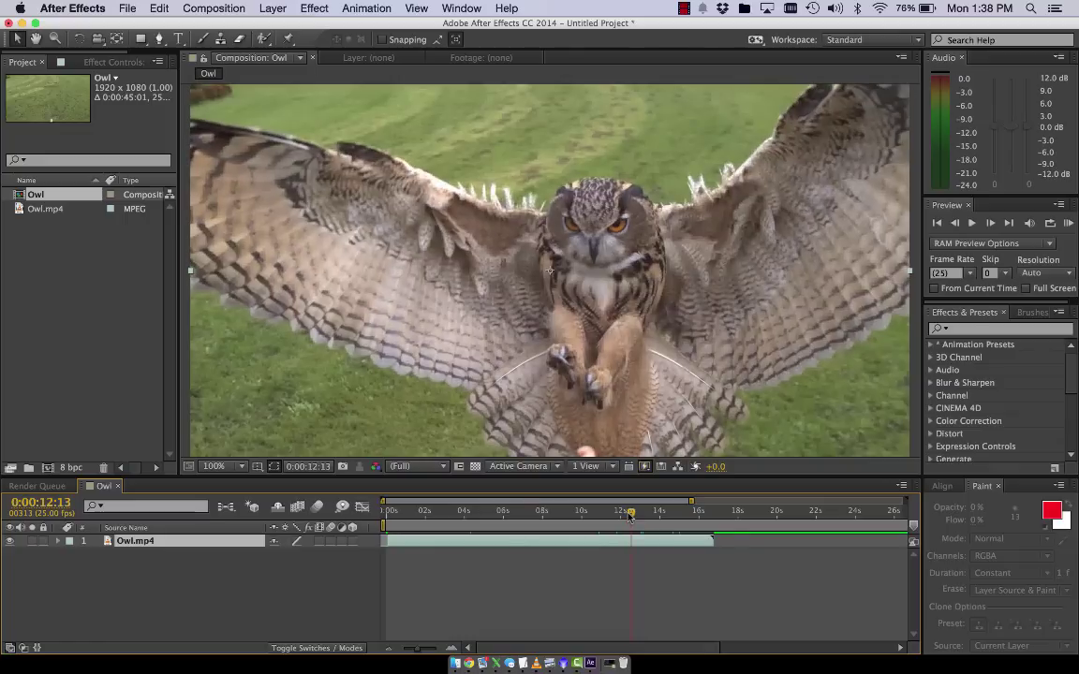
{"action": "left_click", "coordinate": [269, 8]}
{"action": "mouse_move", "coordinate": [281, 24]}
{"action": "left_click", "coordinate": [501, 44]}
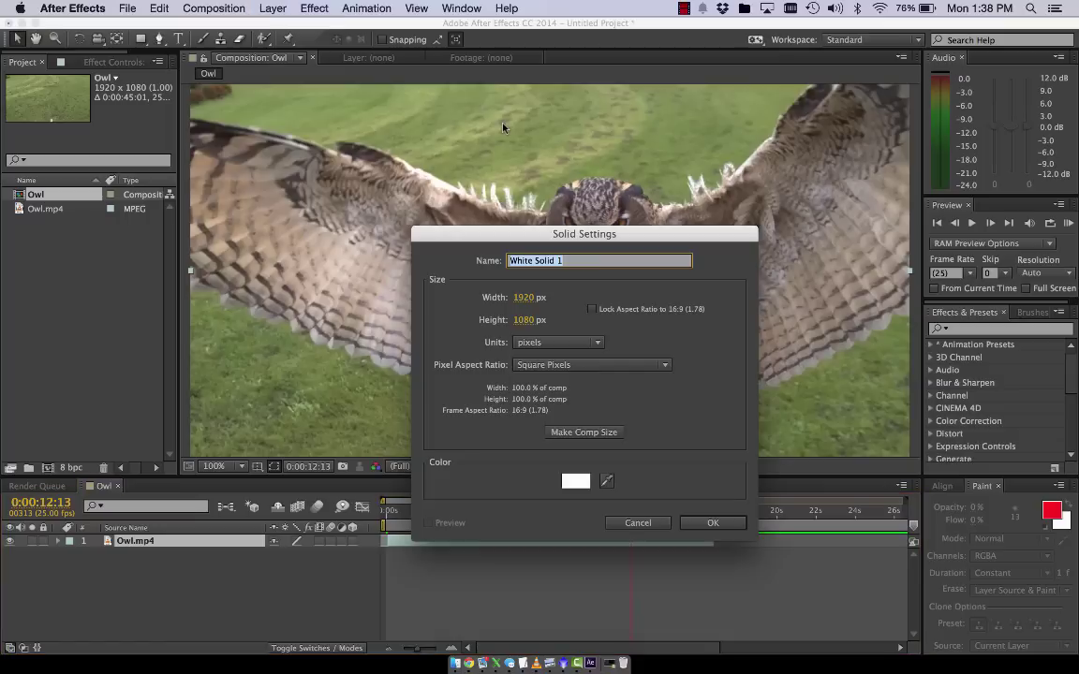
{"action": "left_click", "coordinate": [525, 320]}
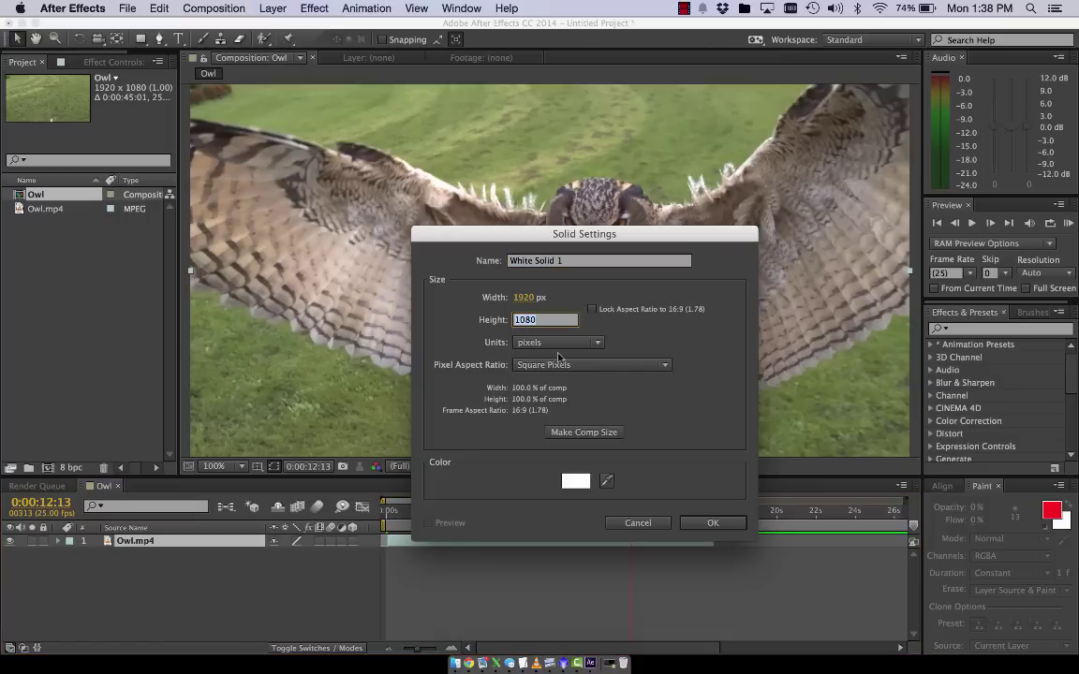
{"action": "type", "text": "10"}
{"action": "key", "text": "Return"}
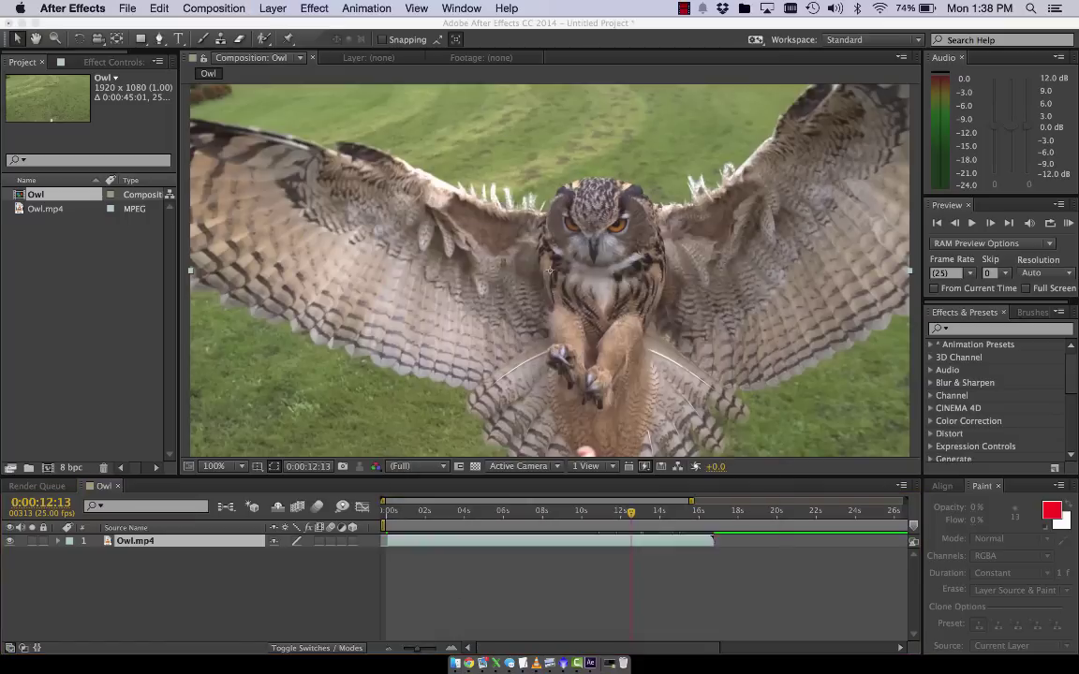
- Move the white line down across the owl's talons, checking its position at 0:00:16:00
{"action": "left_click_drag", "start_coordinate": [637, 274], "coordinate": [651, 380]}
{"action": "left_click_drag", "start_coordinate": [630, 513], "coordinate": [698, 519]}
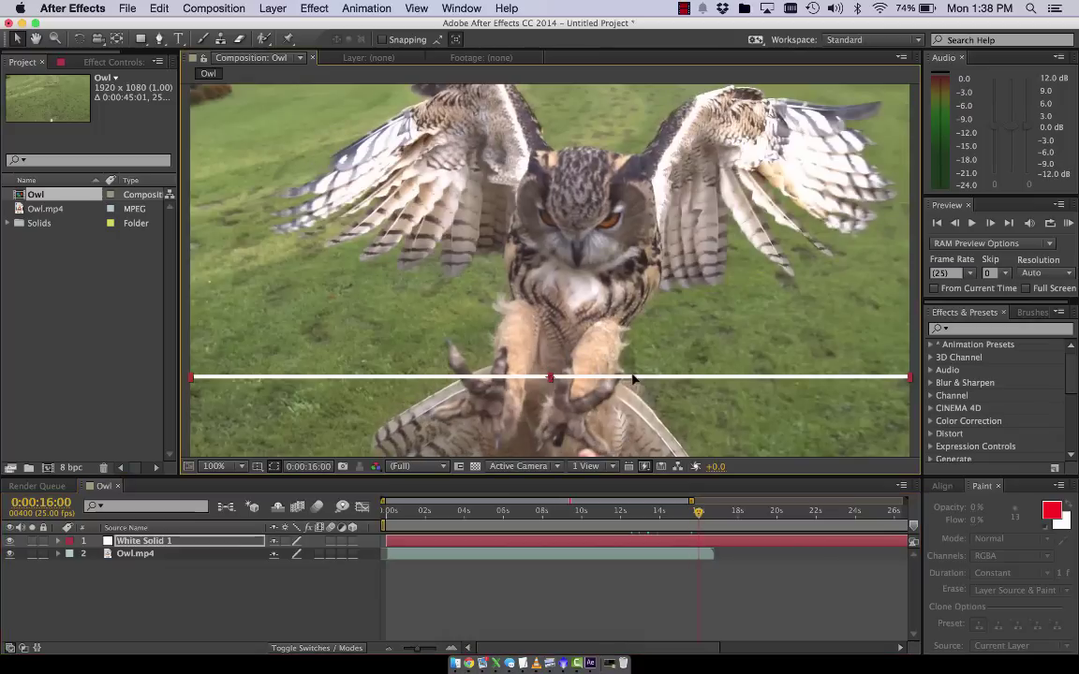
{"action": "left_click_drag", "start_coordinate": [632, 386], "coordinate": [632, 397]}
{"action": "mouse_move", "coordinate": [697, 513]}
{"action": "left_mouse_down"}
{"action": "mouse_move", "coordinate": [562, 513]}
{"action": "mouse_move", "coordinate": [723, 513]}
{"action": "mouse_move", "coordinate": [698, 513]}
{"action": "left_mouse_up"}
{"action": "left_click_drag", "start_coordinate": [632, 362], "coordinate": [632, 383]}
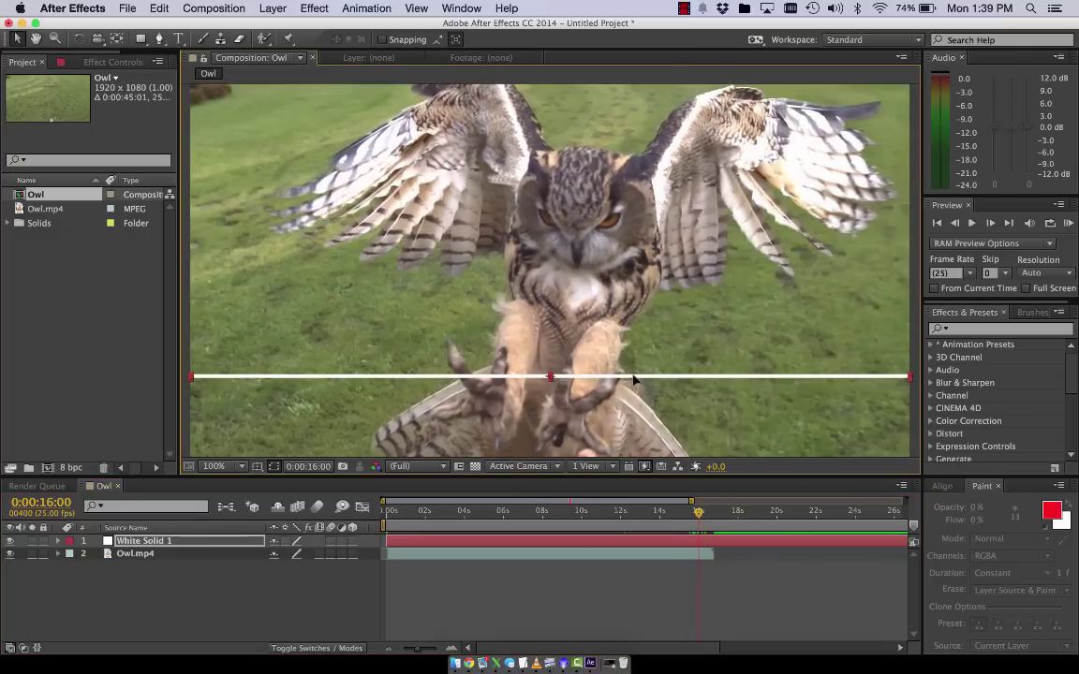
- Rename the white solid layer Bottom
{"action": "left_click_drag", "start_coordinate": [698, 513], "coordinate": [551, 513]}
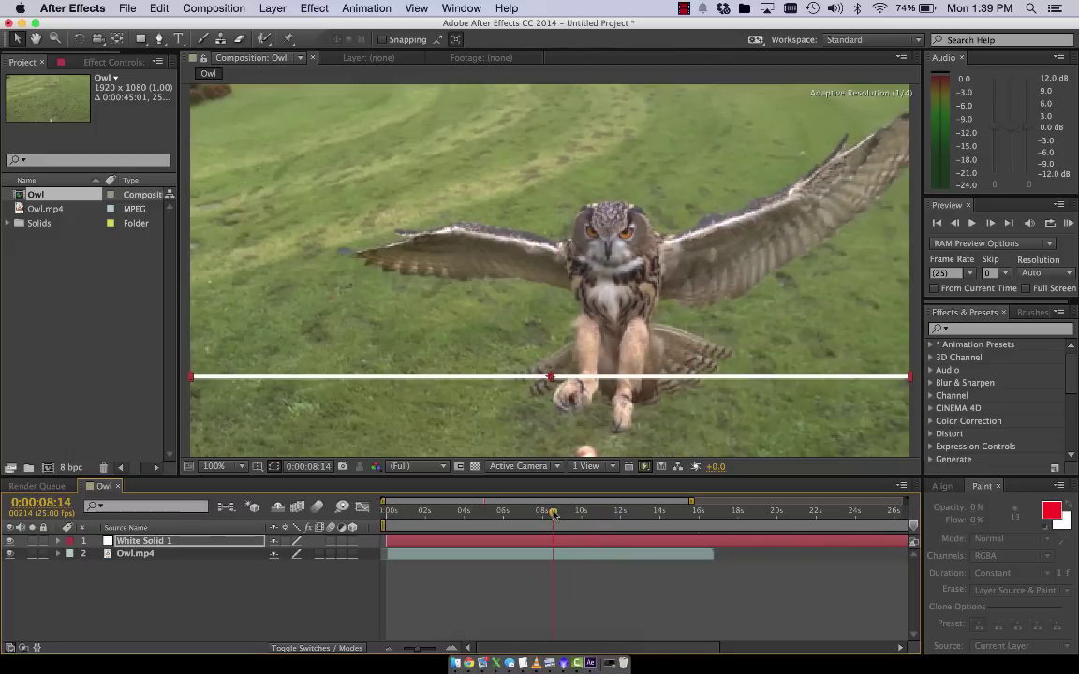
{"action": "key", "text": "Return"}
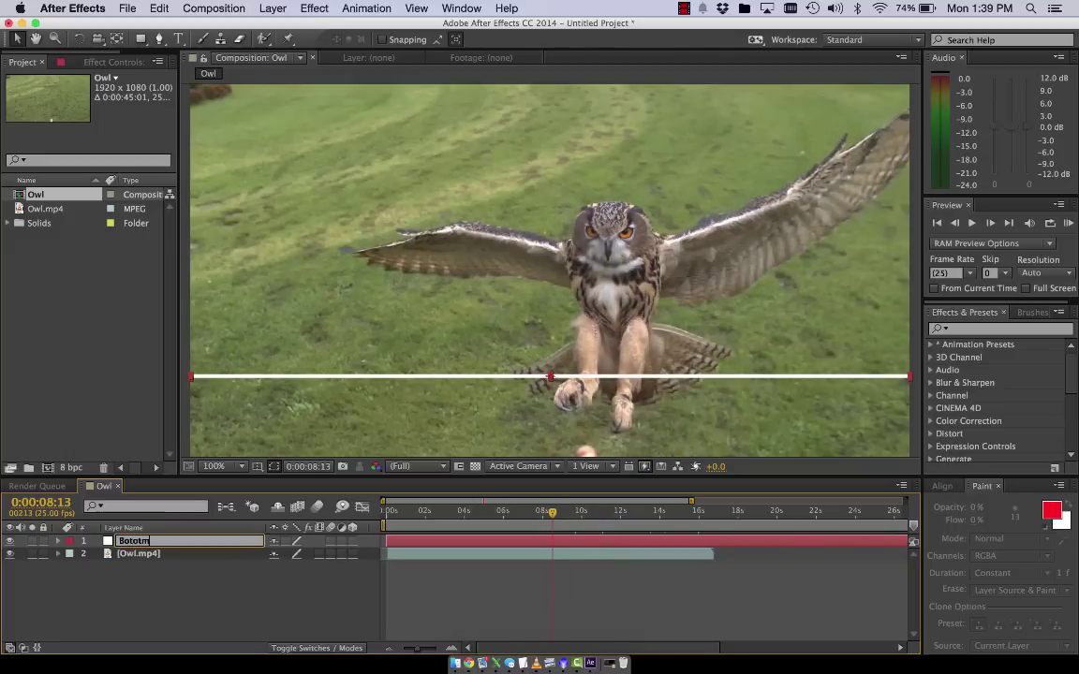
{"action": "type", "text": "Bototm"}
{"action": "key", "text": "Return"}
{"action": "key", "text": "Return"}
{"action": "type", "text": "Bo"}
{"action": "key", "text": "Return"}
- Duplicate the Bottom layer, rename the copy Top, and move its line just above the owl's head
{"action": "key", "text": "super+d"}
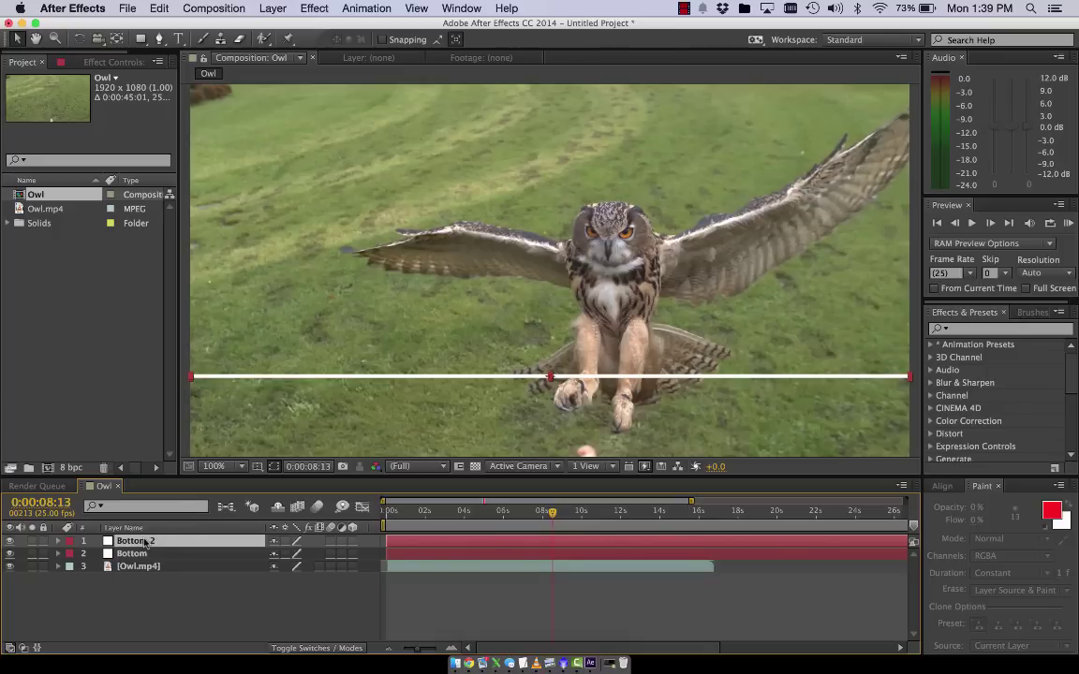
{"action": "key", "text": "Return"}
{"action": "type", "text": "gto"}
{"action": "key", "text": "Return"}
{"action": "left_click_drag", "start_coordinate": [323, 376], "coordinate": [337, 189]}
{"action": "key", "text": "Return"}
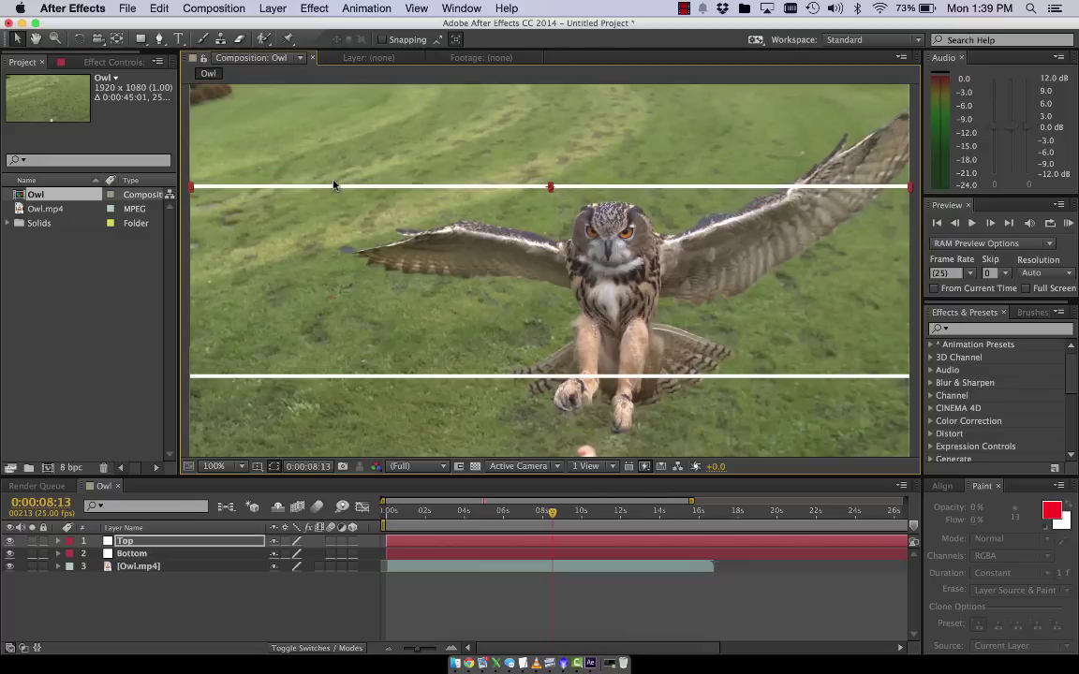
- Go to 0:00:12:14 and lower the Top line across the owl's head at eye level
{"action": "key", "text": "comma"}
{"action": "key", "text": "comma"}
{"action": "key", "text": "period"}
{"action": "key", "text": "period"}
{"action": "left_click_drag", "start_coordinate": [552, 515], "coordinate": [632, 524]}
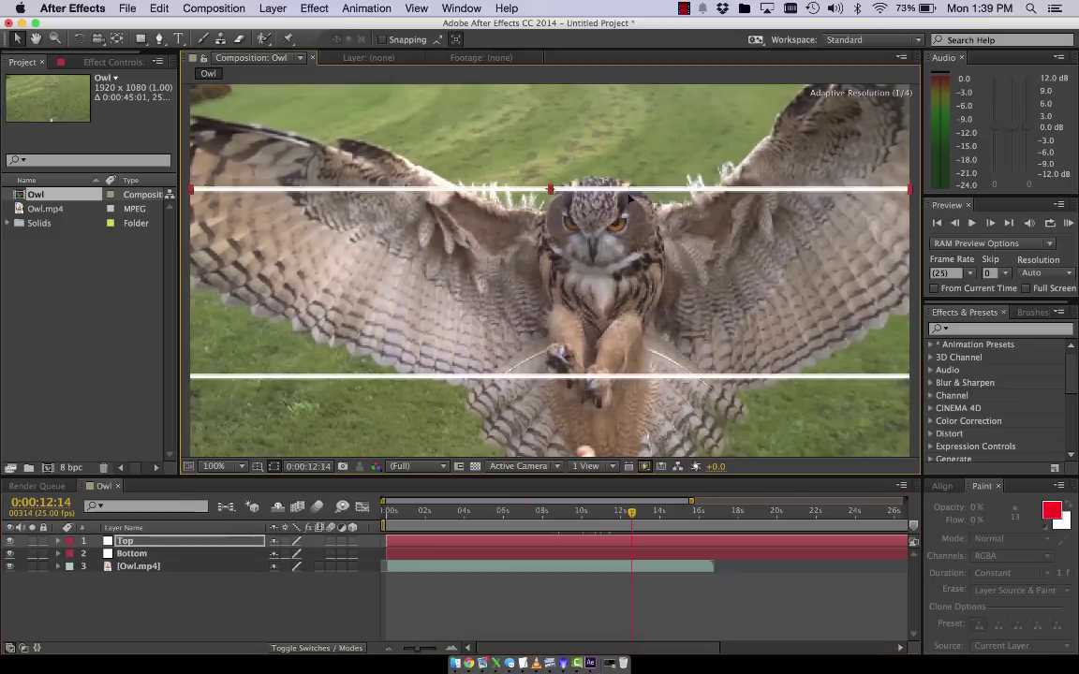
{"action": "left_click_drag", "start_coordinate": [631, 192], "coordinate": [631, 226]}
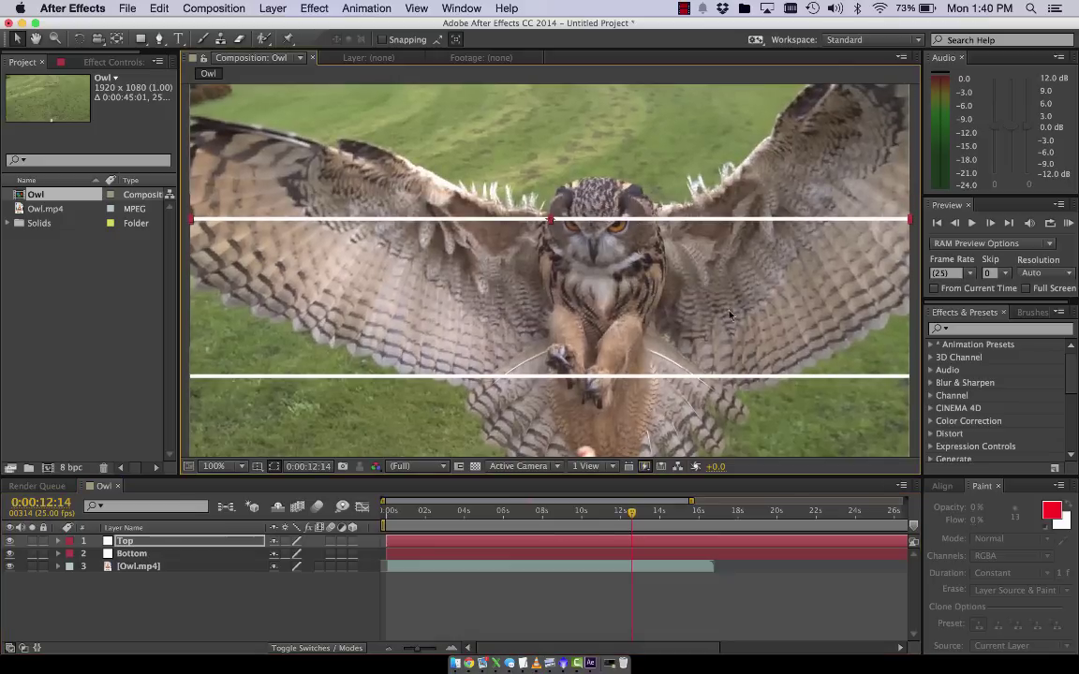
- At 0:00:14:17, draw a rectangular mask on the Bottom layer around the line over the owl's left-hand talons
{"action": "left_click_drag", "start_coordinate": [651, 524], "coordinate": [671, 523]}
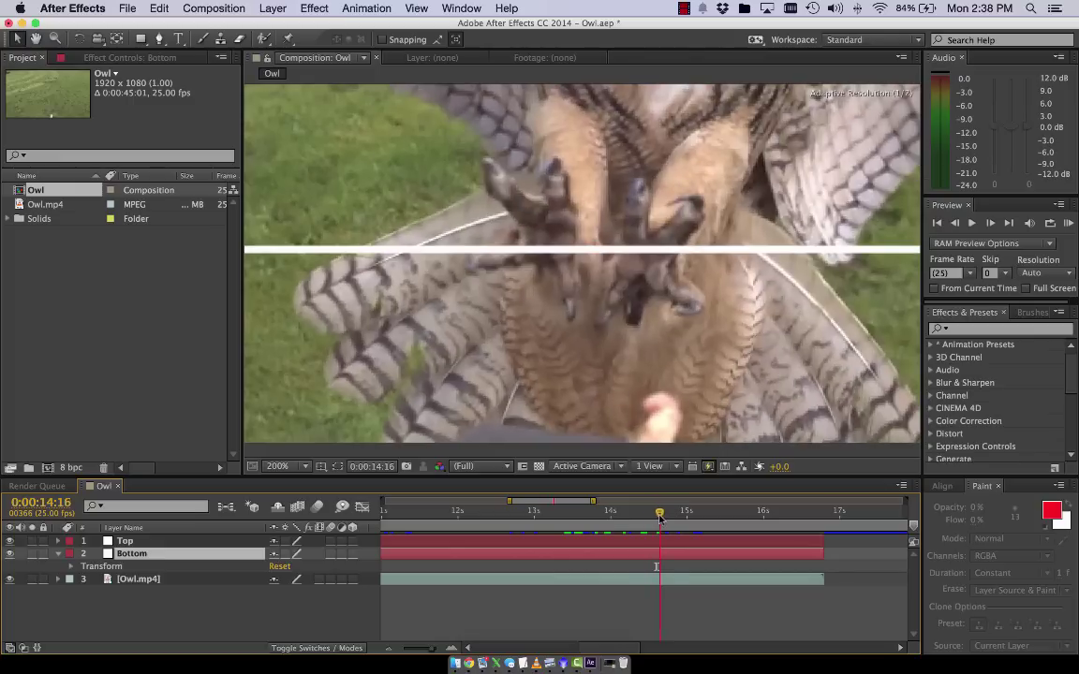
{"action": "left_click_drag", "start_coordinate": [660, 520], "coordinate": [663, 521]}
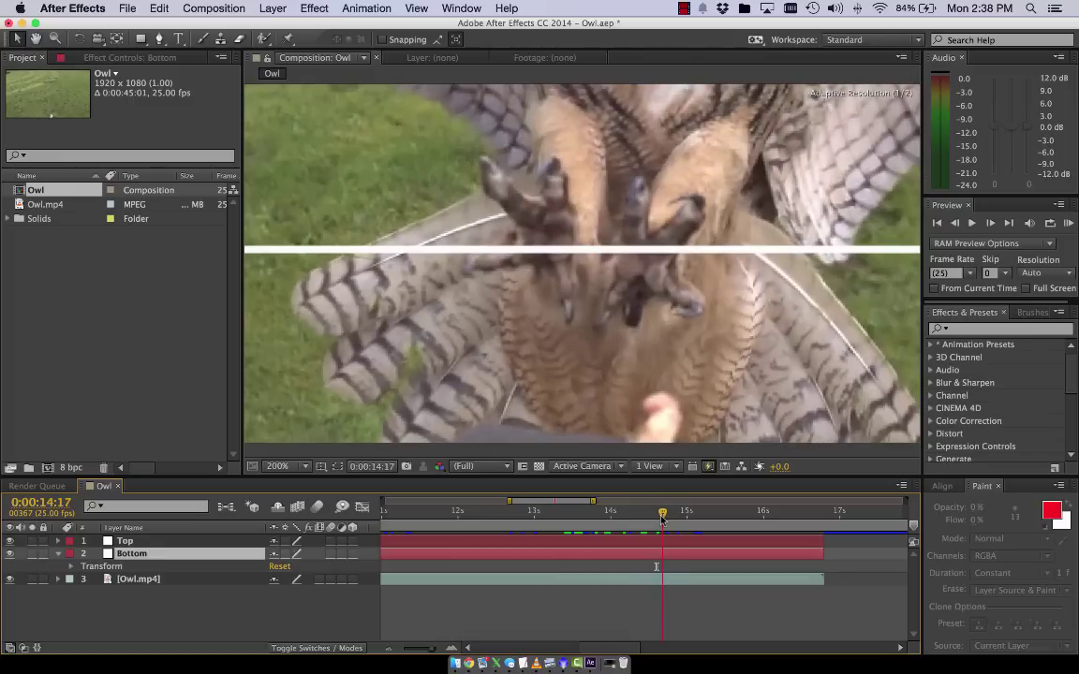
{"action": "left_click", "coordinate": [142, 39]}
{"action": "left_click_drag", "start_coordinate": [488, 245], "coordinate": [582, 261]}
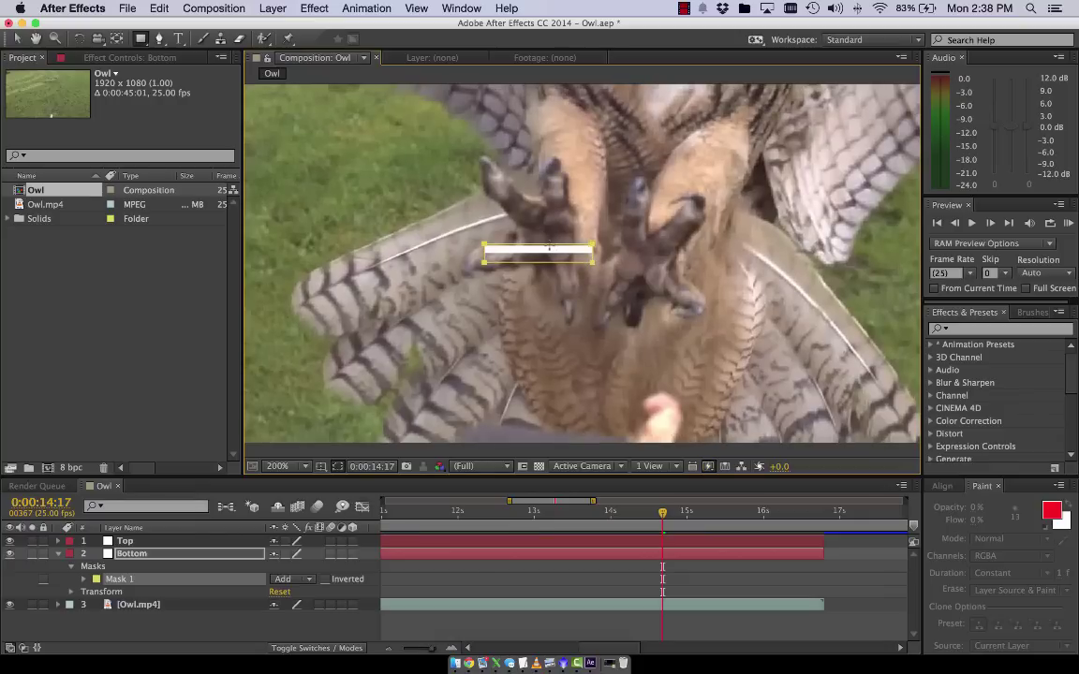
- Rename the Bottom layer's new mask Left and expand its properties
{"action": "key", "text": "Return"}
{"action": "type", "text": "Le"}
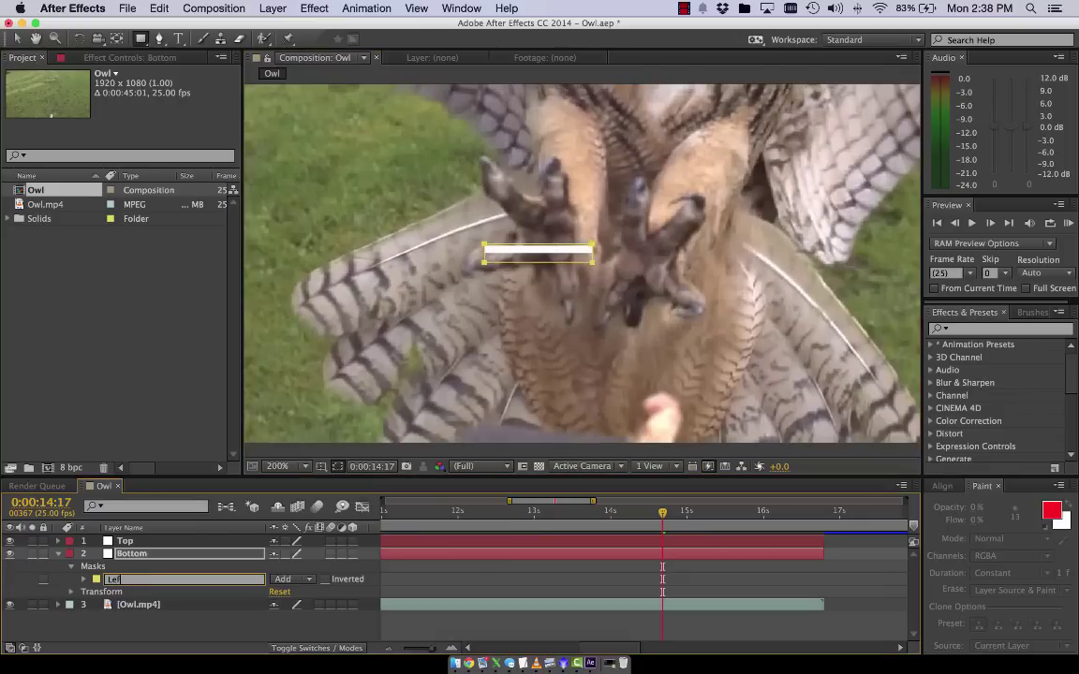
{"action": "type", "text": "ft"}
{"action": "key", "text": "Return"}
{"action": "left_click", "coordinate": [83, 579]}
{"action": "scroll", "coordinate": [175, 568], "scroll_direction": "down", "scroll_amount": 1}
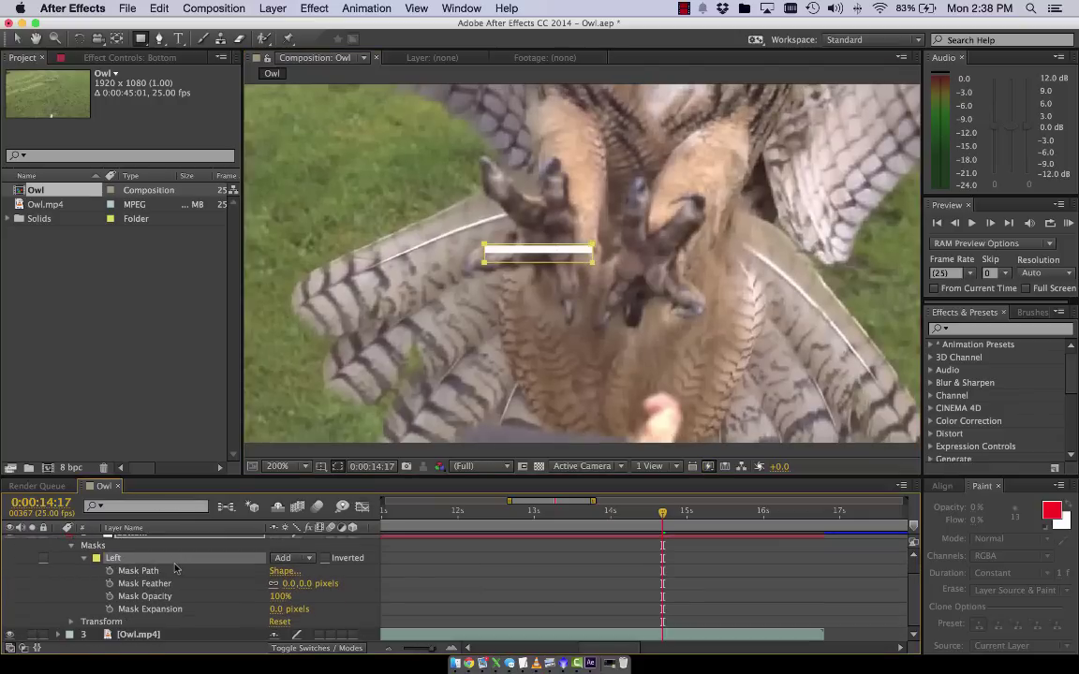
- Set the Left mask's mode to Subtract and start keyframing its Mask Path at 0:00:14:17
{"action": "left_click", "coordinate": [304, 559]}
{"action": "left_click", "coordinate": [315, 582]}
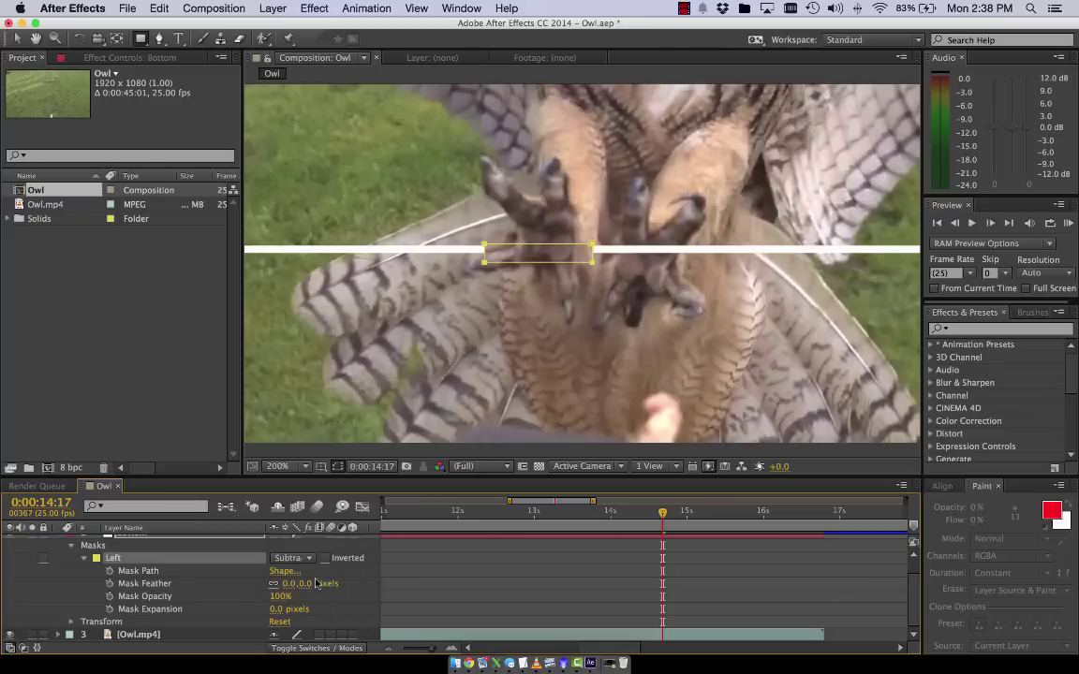
{"action": "left_click", "coordinate": [111, 571]}
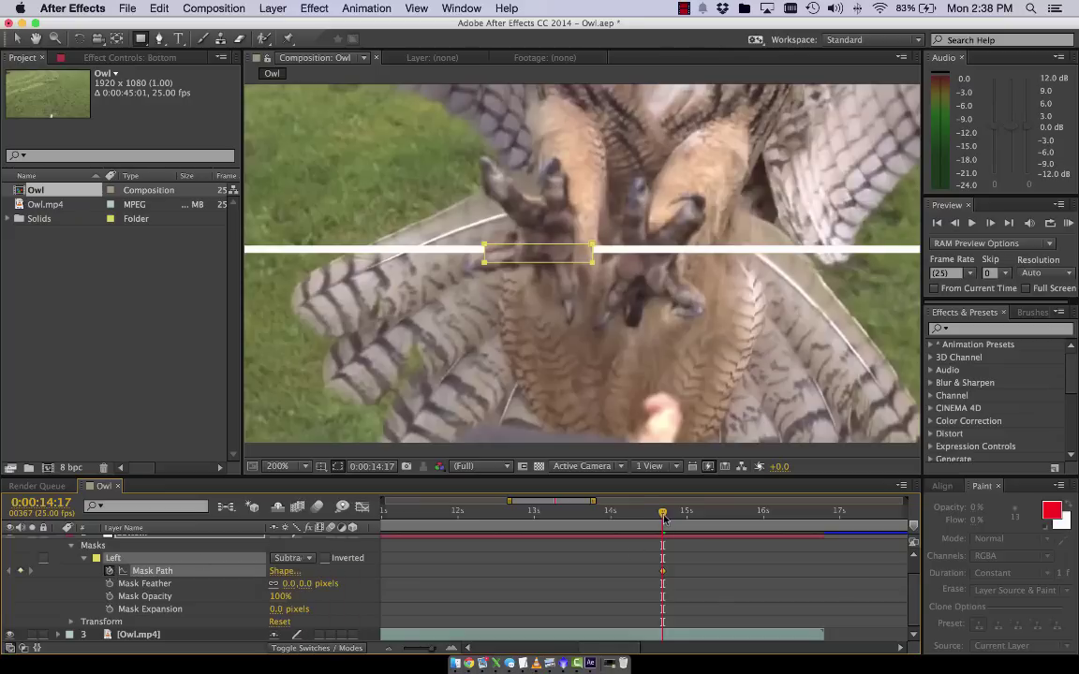
- At 0:00:14:16, move the whole Left mask just above the white line so it no longer cuts into it
{"action": "left_click_drag", "start_coordinate": [664, 517], "coordinate": [658, 517]}
{"action": "key", "text": "v"}
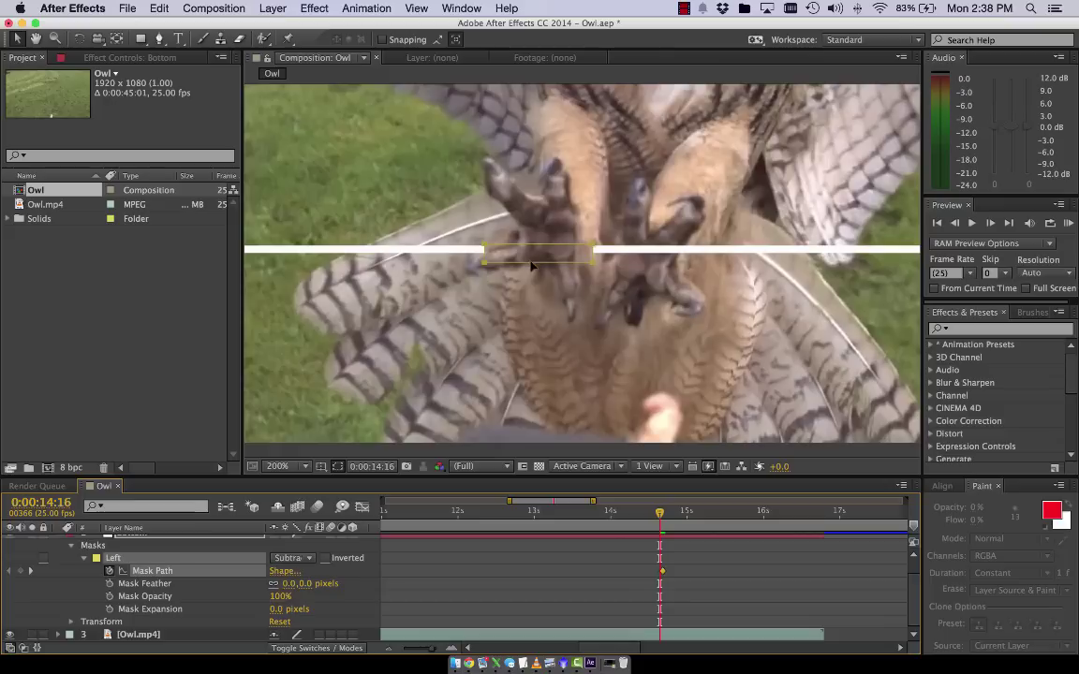
{"action": "left_click_drag", "start_coordinate": [531, 264], "coordinate": [531, 243]}
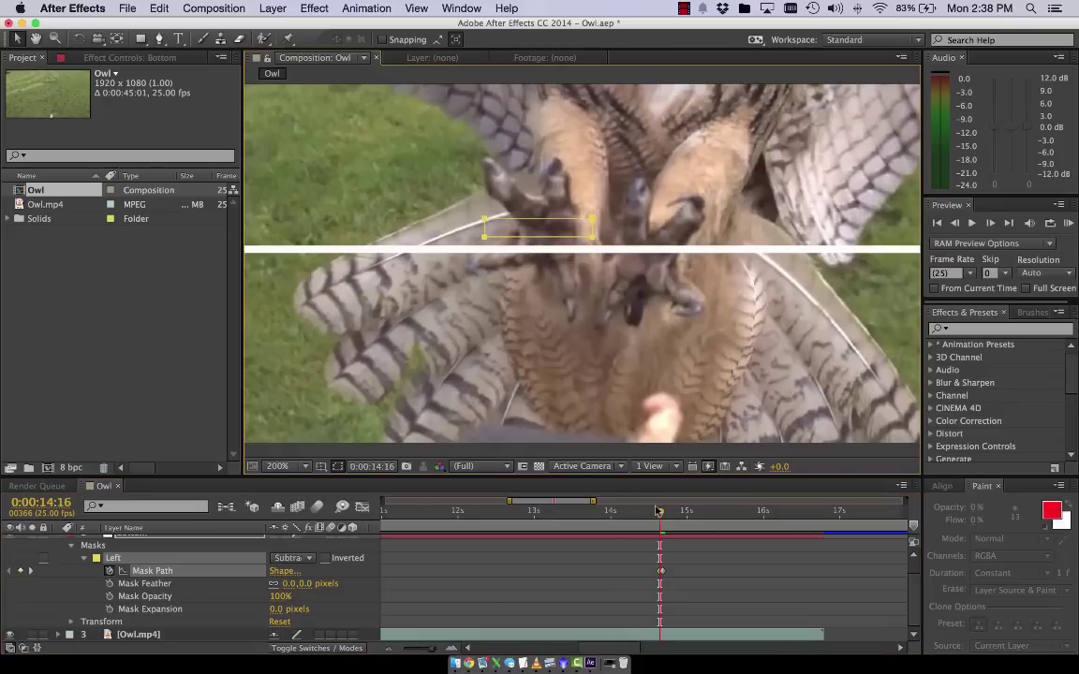
- At 0:00:14:17, reshape the Left mask's four corners to follow the edges of the left-hand talons where the line crosses them
{"action": "left_click_drag", "start_coordinate": [530, 513], "coordinate": [662, 541]}
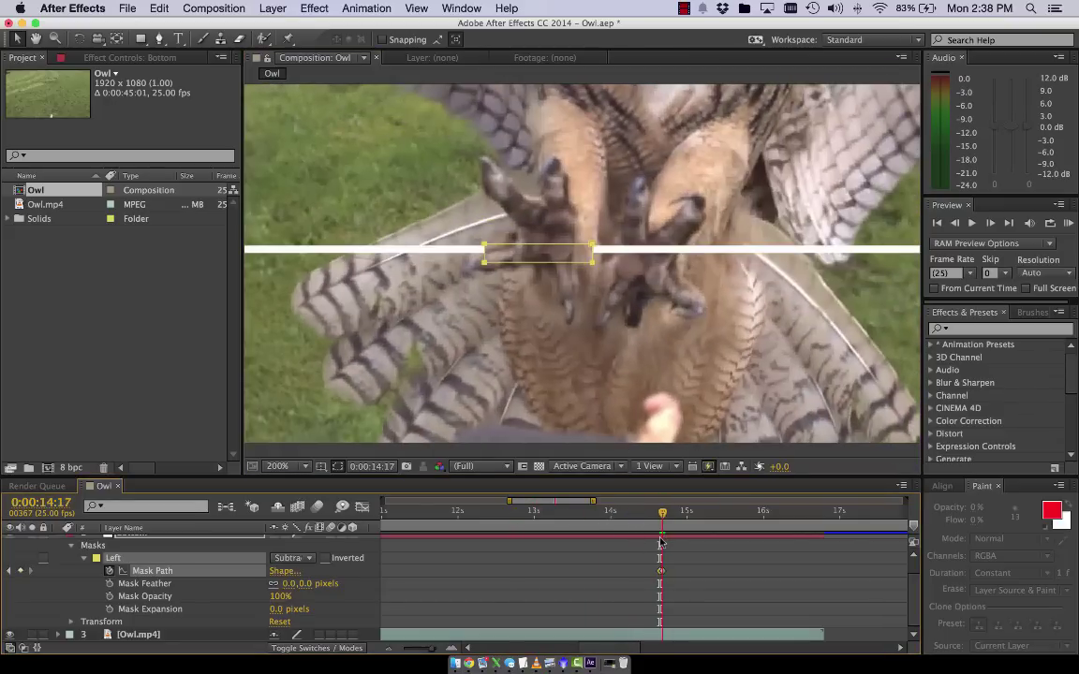
{"action": "key", "text": "period"}
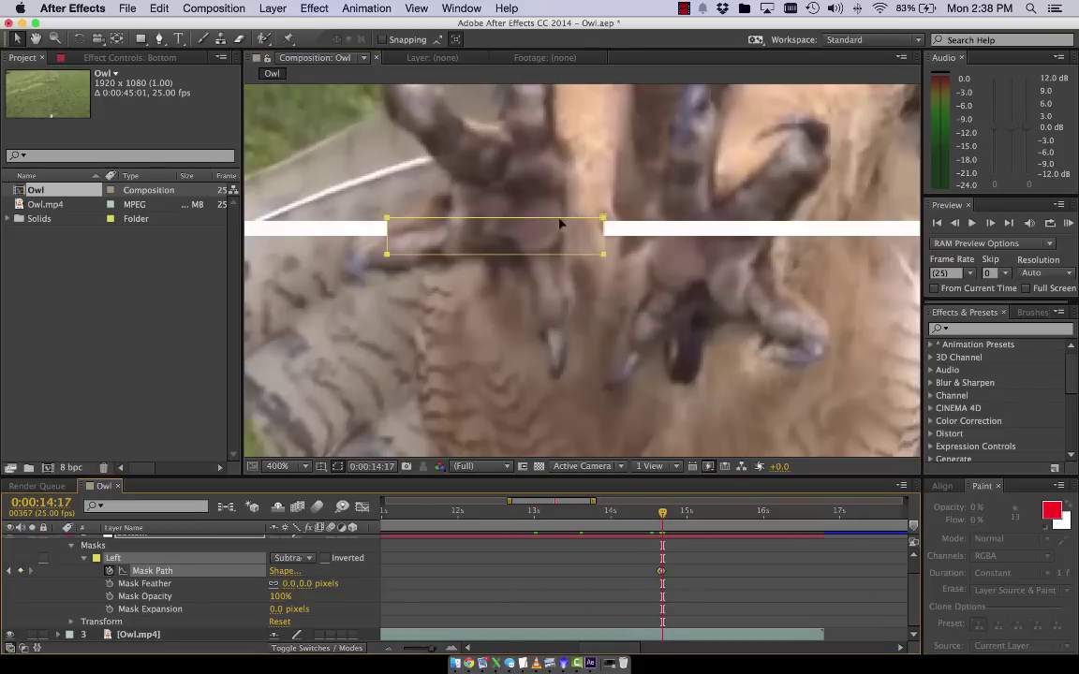
{"action": "left_click_drag", "start_coordinate": [386, 251], "coordinate": [395, 219]}
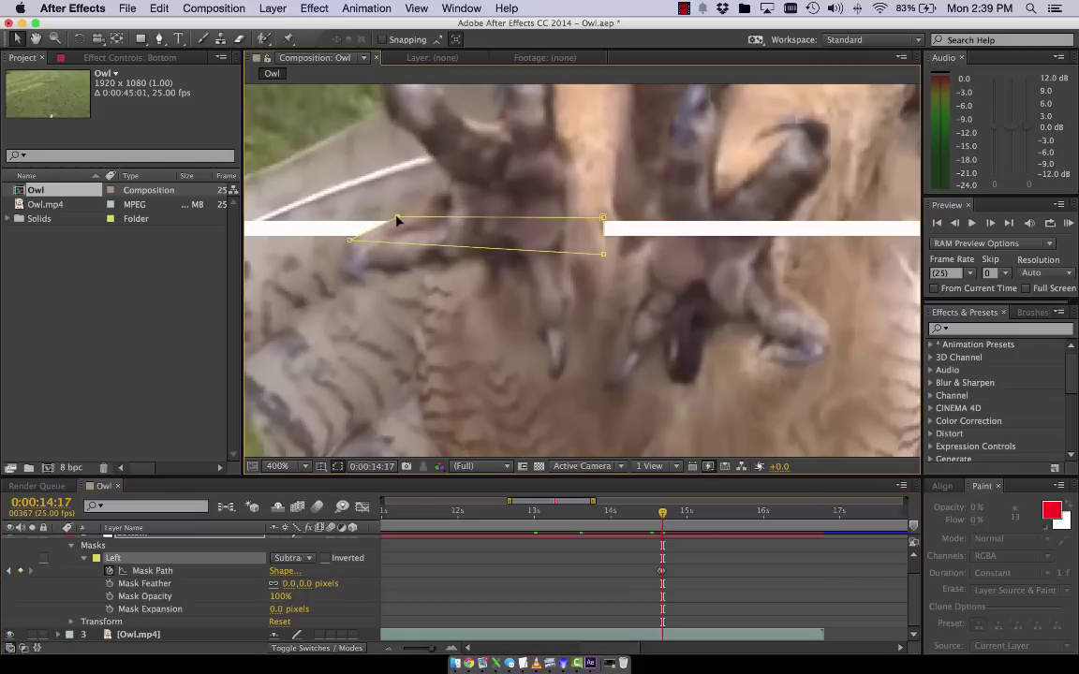
{"action": "left_click_drag", "start_coordinate": [603, 219], "coordinate": [566, 215]}
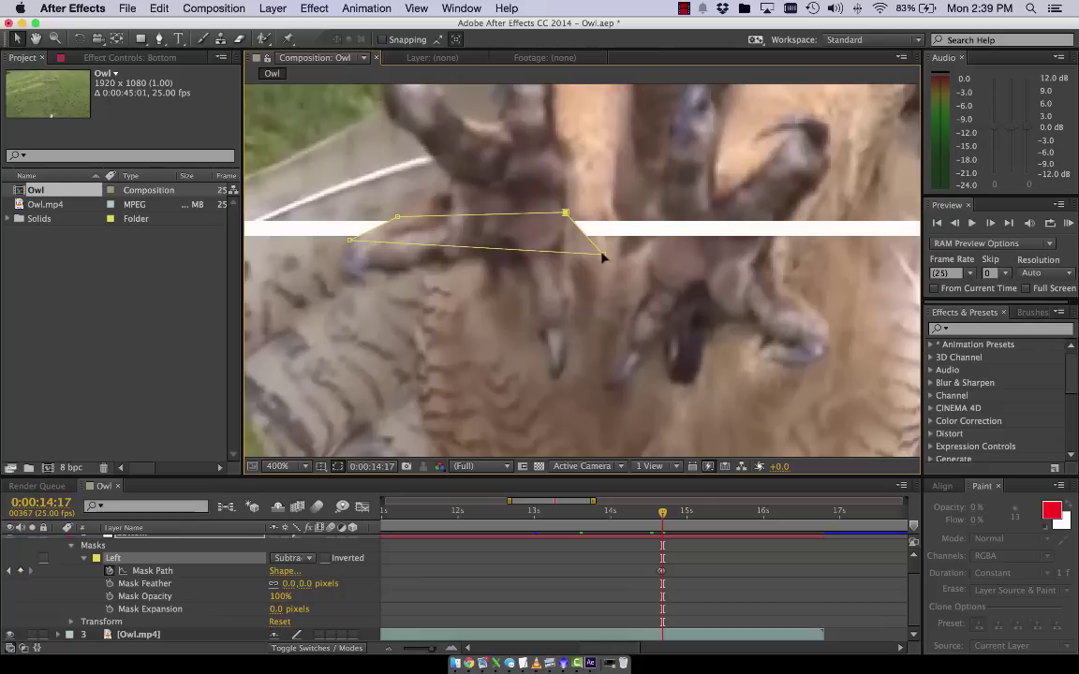
{"action": "left_click_drag", "start_coordinate": [603, 257], "coordinate": [565, 251]}
{"action": "left_click", "coordinate": [676, 309]}
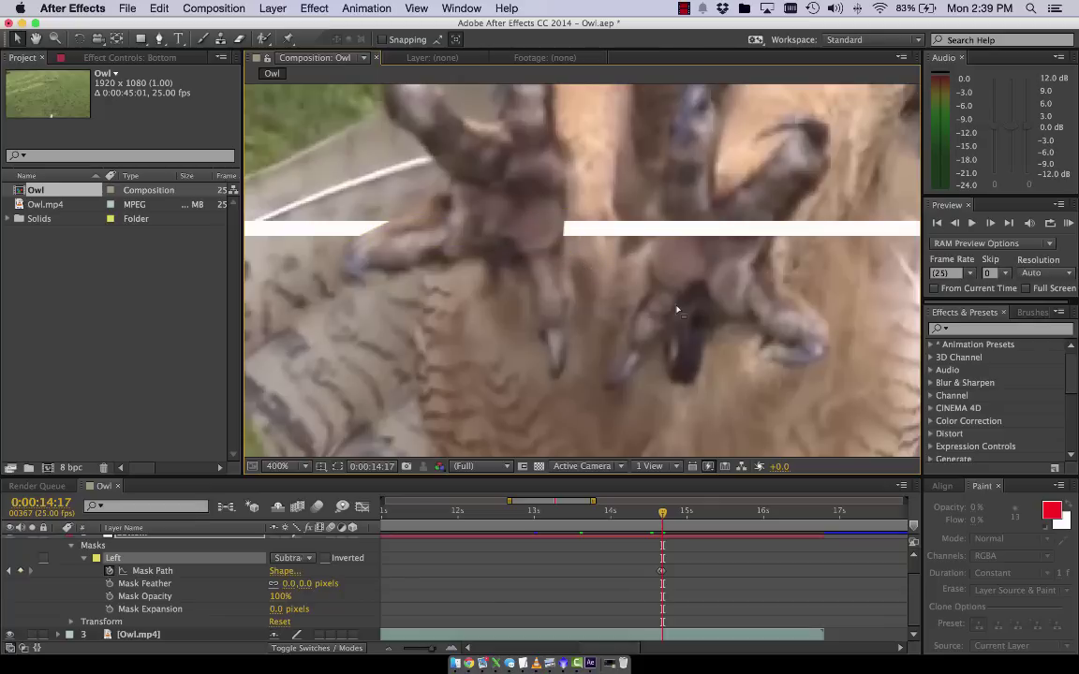
{"action": "key", "text": "comma"}
{"action": "key", "text": "comma"}
{"action": "key", "text": "period"}
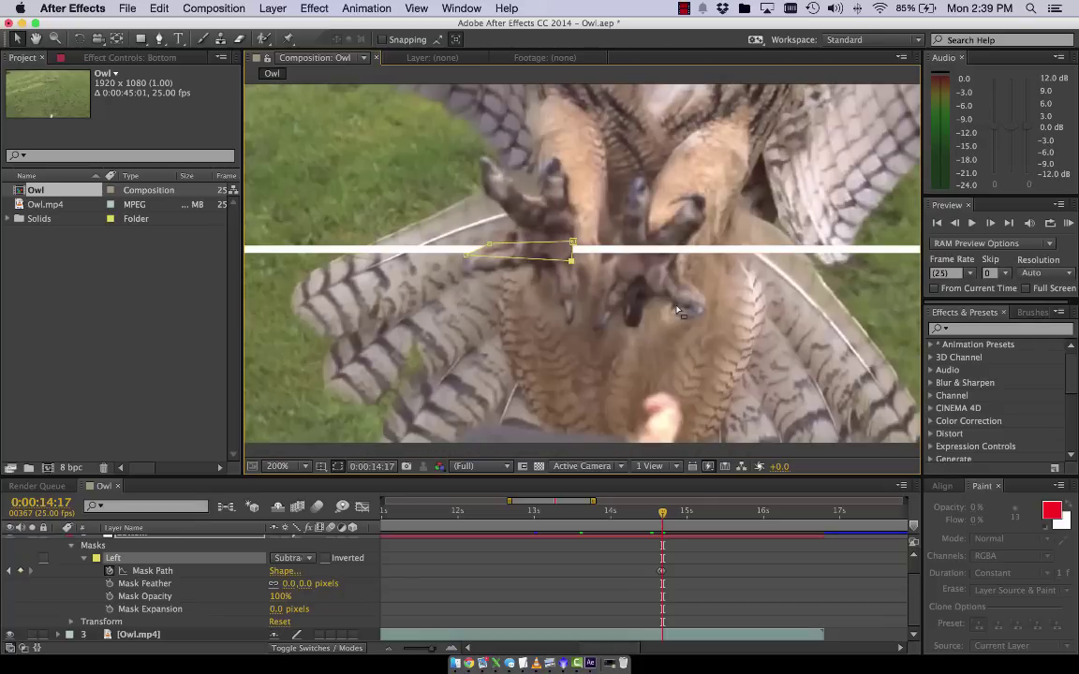
- Advance to 0:00:15:01 and reshape the Left mask so its corners match the left-hand foot's new position
{"action": "left_click", "coordinate": [704, 7]}
{"action": "left_click", "coordinate": [698, 39]}
{"action": "key", "text": "period"}
{"action": "key", "text": "Page_Down"}
{"action": "key", "text": "Page_Down"}
{"action": "key", "text": "Page_Down"}
{"action": "key", "text": "Page_Down"}
{"action": "key", "text": "Page_Down"}
{"action": "key", "text": "Page_Down"}
{"action": "key", "text": "Page_Down"}
{"action": "key", "text": "Page_Down"}
{"action": "key", "text": "Page_Down"}
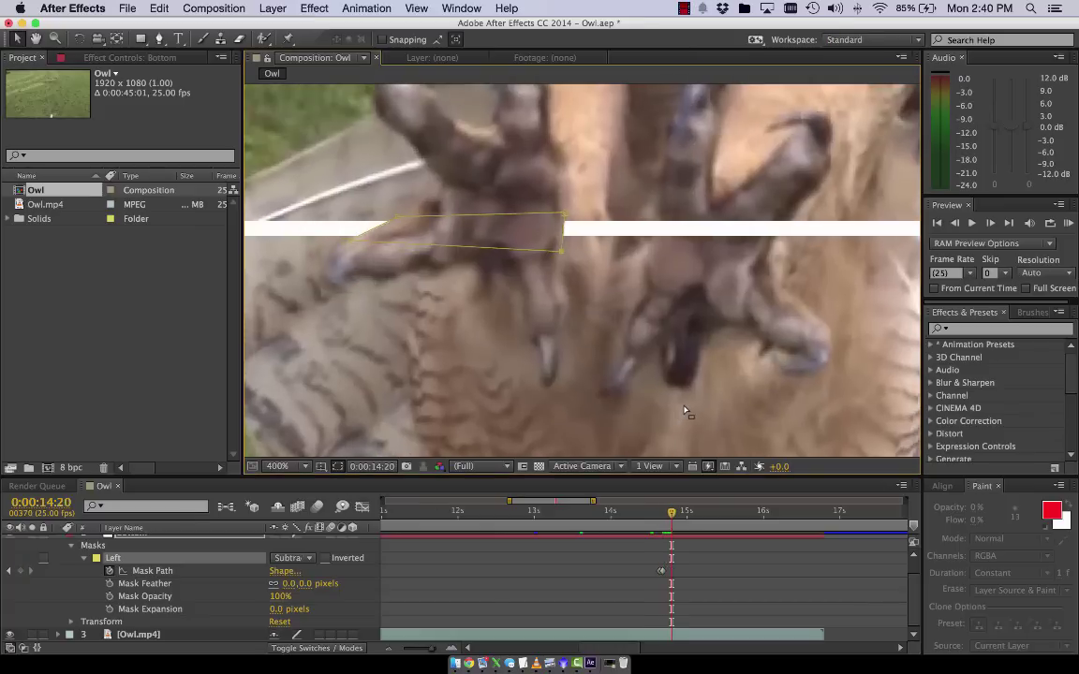
{"action": "left_click_drag", "start_coordinate": [559, 251], "coordinate": [529, 262]}
{"action": "left_click_drag", "start_coordinate": [564, 219], "coordinate": [527, 208]}
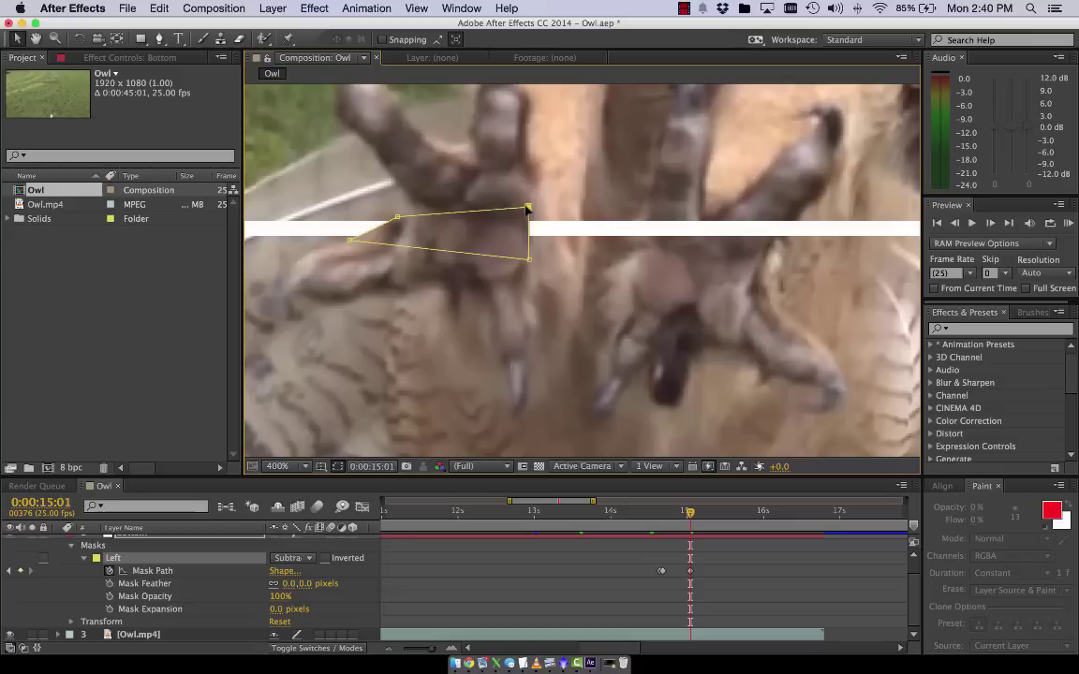
{"action": "mouse_move", "coordinate": [397, 218]}
{"action": "left_mouse_down"}
{"action": "mouse_move", "coordinate": [338, 206]}
{"action": "mouse_move", "coordinate": [394, 221]}
{"action": "left_mouse_up"}
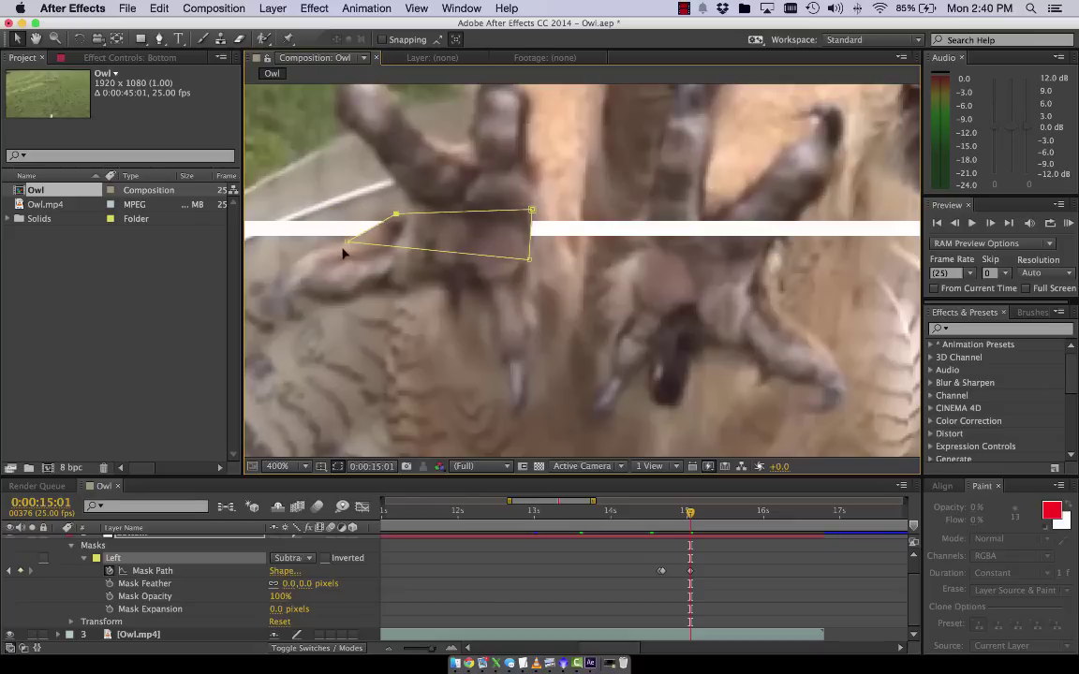
- Fine-tune the Left mask's two left-hand corners along the talon's edge at 0:00:15:01
{"action": "key", "text": "super+shift+h"}
{"action": "key", "text": "comma"}
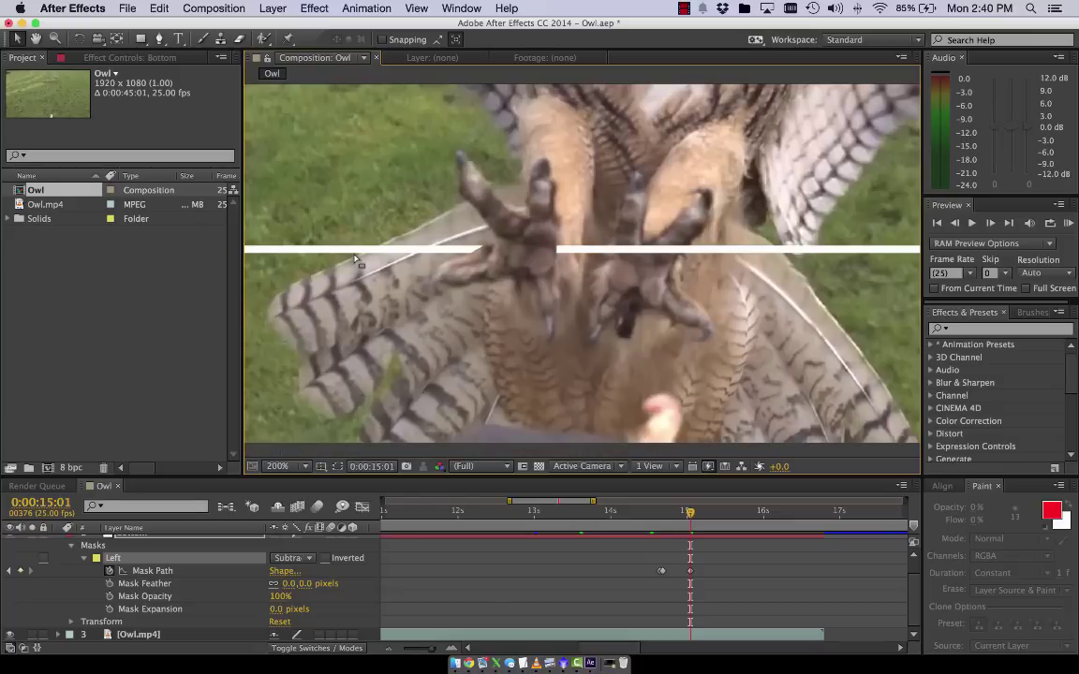
{"action": "key", "text": "period"}
{"action": "key", "text": "period"}
{"action": "left_click_drag", "start_coordinate": [294, 258], "coordinate": [633, 279]}
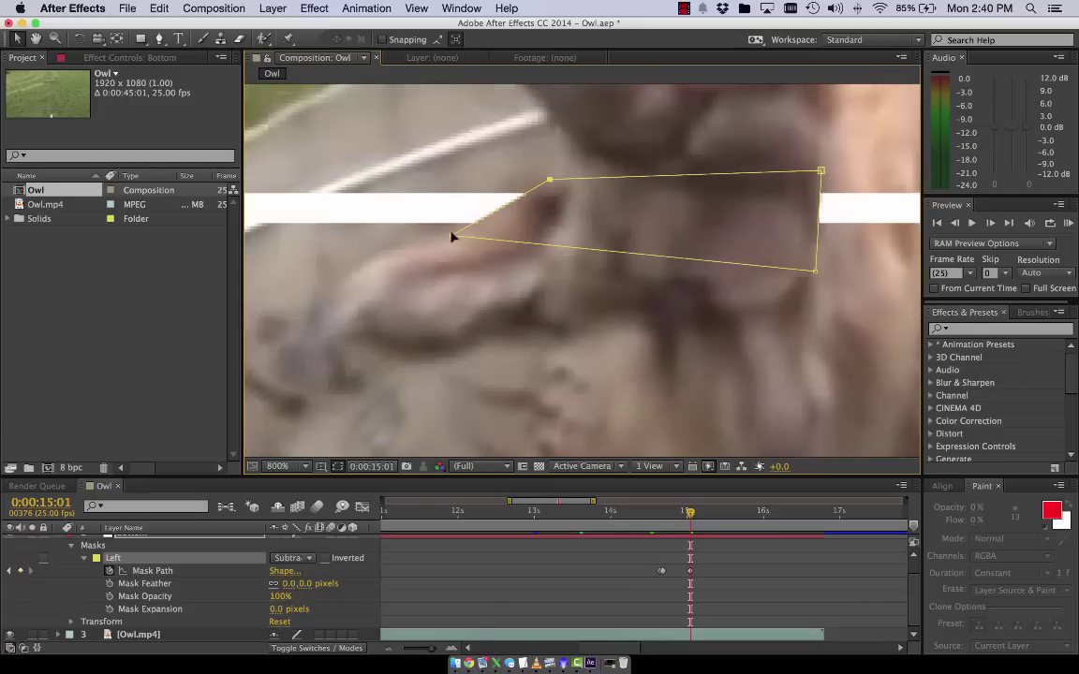
{"action": "left_click_drag", "start_coordinate": [452, 236], "coordinate": [474, 230]}
{"action": "left_click_drag", "start_coordinate": [541, 179], "coordinate": [534, 188]}
{"action": "key", "text": "comma"}
{"action": "key", "text": "comma"}
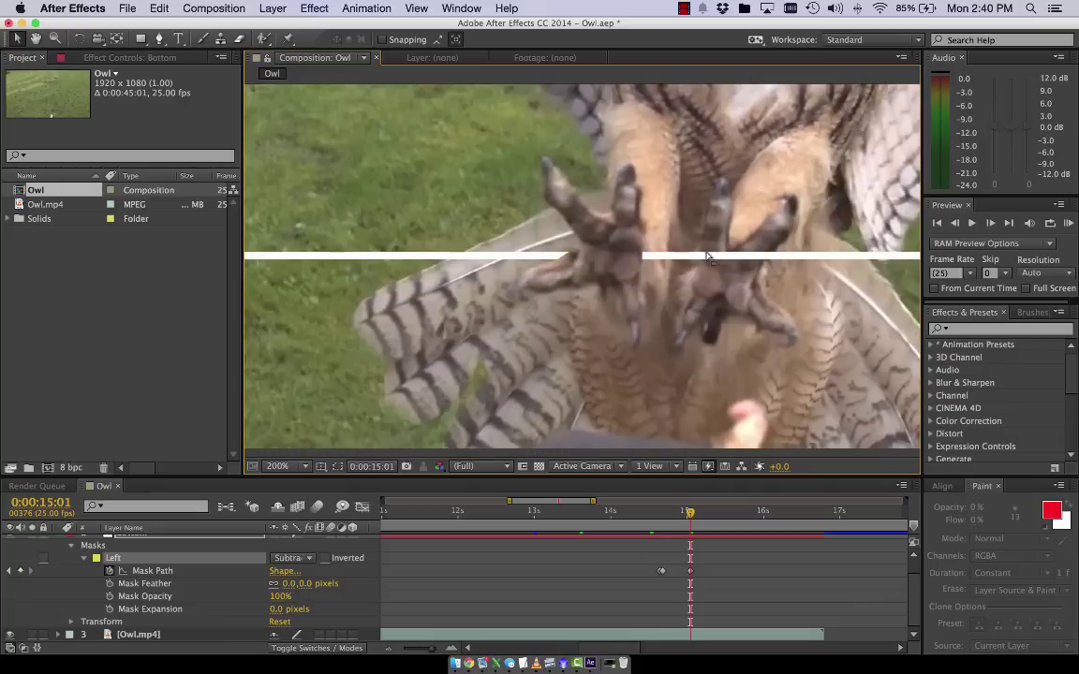
- At 0:00:14:22, adjust the Left mask's corners so the line's gap fits the left-hand foot
{"action": "left_click_drag", "start_coordinate": [690, 512], "coordinate": [666, 529]}
{"action": "left_click_drag", "start_coordinate": [432, 649], "coordinate": [434, 652]}
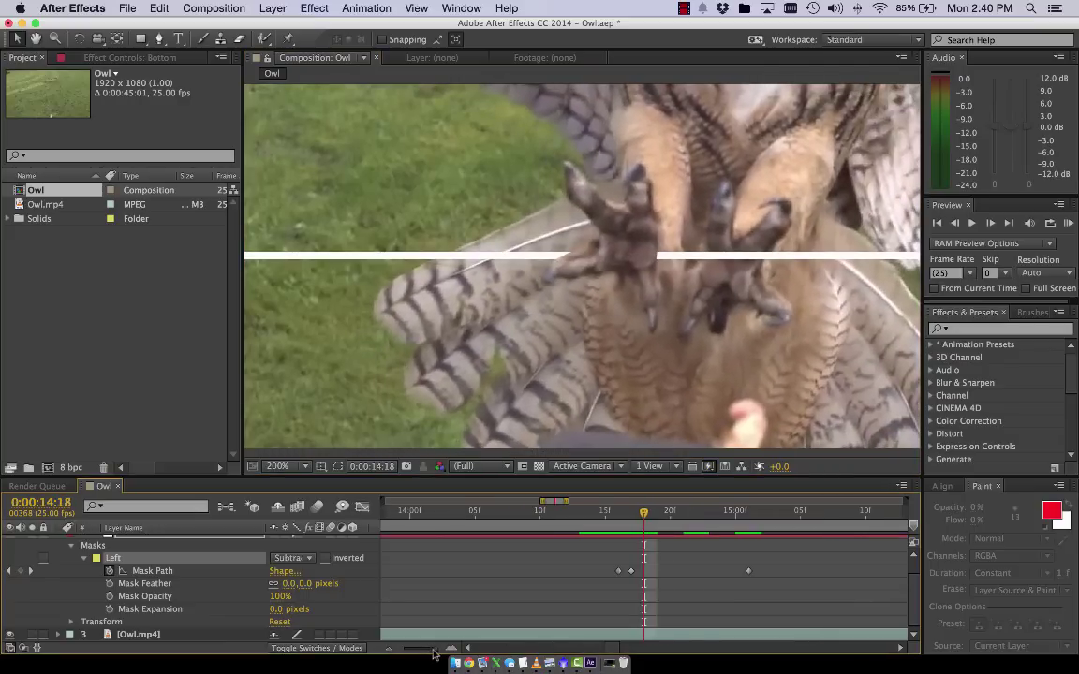
{"action": "key", "text": "period"}
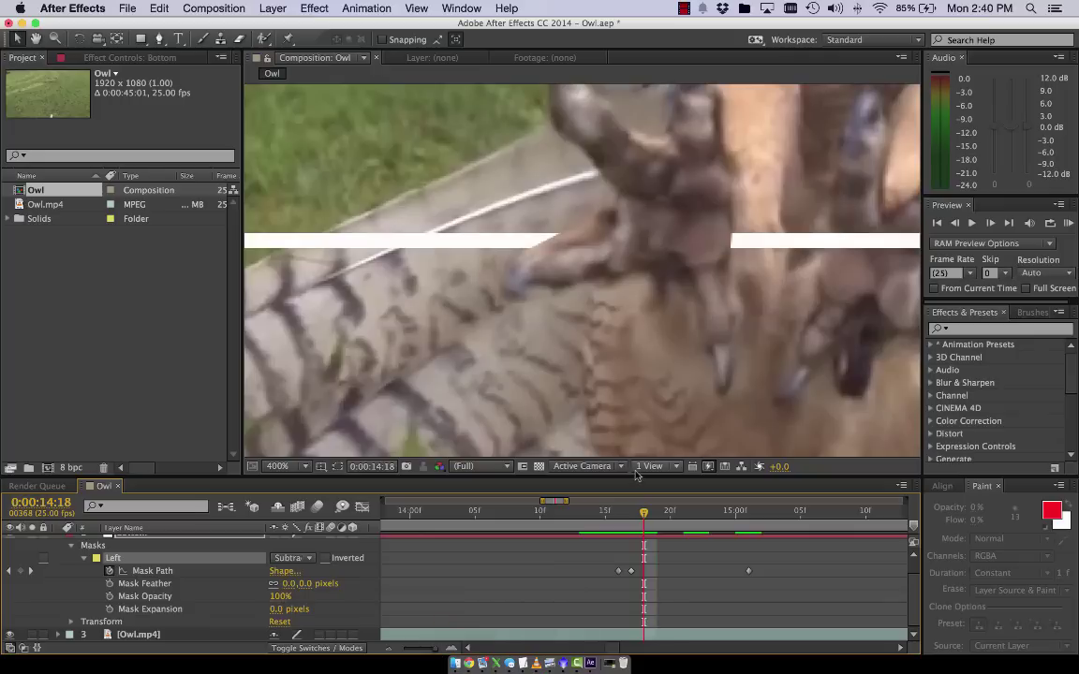
{"action": "left_click_drag", "start_coordinate": [645, 517], "coordinate": [696, 517]}
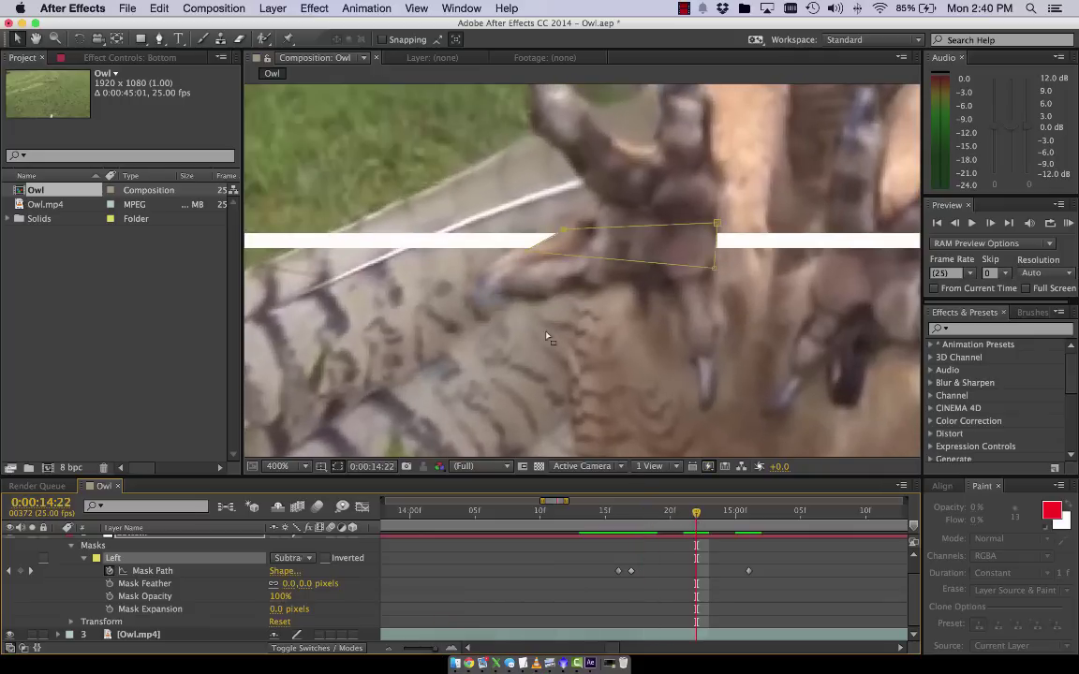
{"action": "left_click_drag", "start_coordinate": [527, 256], "coordinate": [556, 231]}
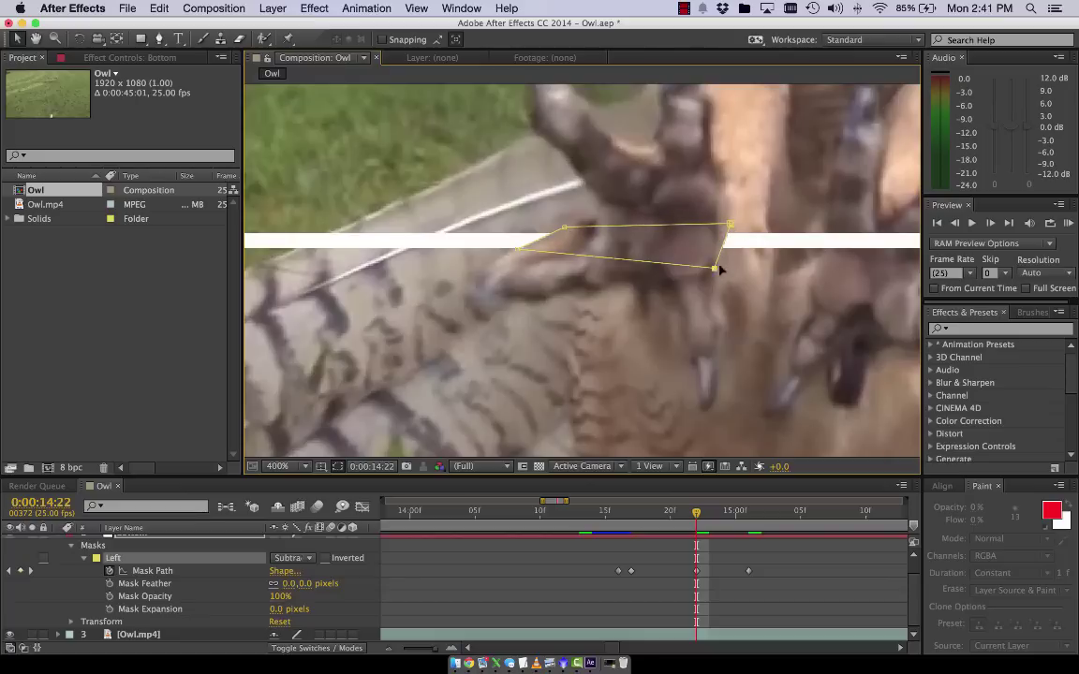
{"action": "mouse_move", "coordinate": [720, 270]}
{"action": "left_mouse_down"}
{"action": "mouse_move", "coordinate": [760, 282]}
{"action": "mouse_move", "coordinate": [721, 278]}
{"action": "left_mouse_up"}
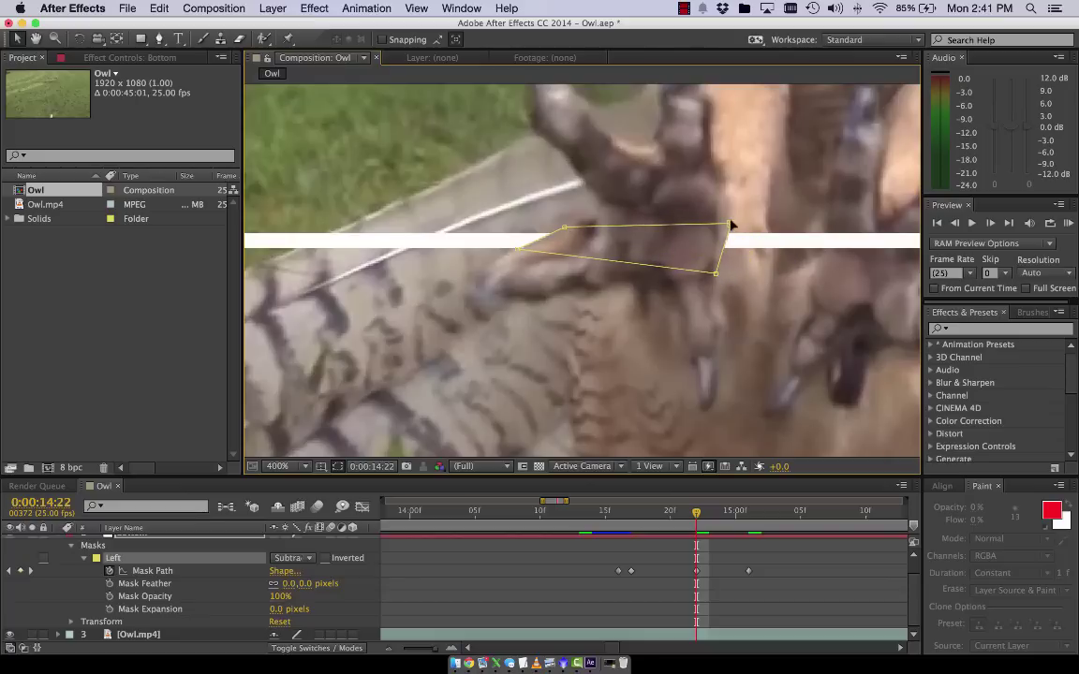
- At 0:00:15:08, reshape the Left mask's corners to fit the left-hand foot across the line
{"action": "left_click_drag", "start_coordinate": [697, 519], "coordinate": [806, 547]}
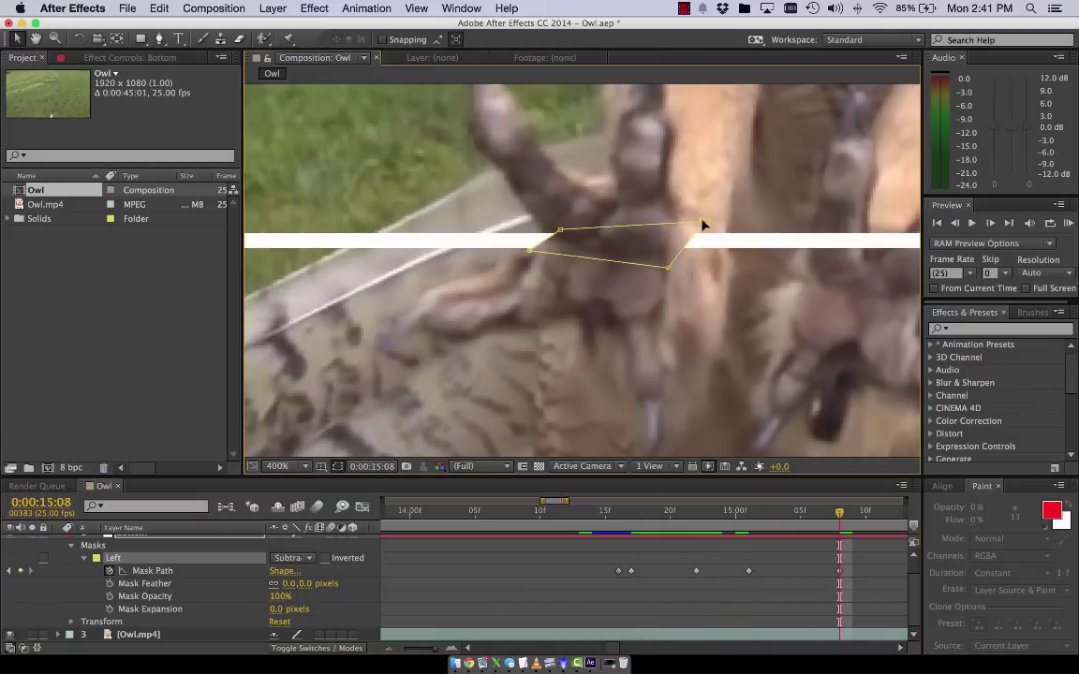
{"action": "left_click_drag", "start_coordinate": [702, 223], "coordinate": [675, 223]}
{"action": "left_click_drag", "start_coordinate": [530, 249], "coordinate": [542, 228]}
- At 0:00:15:15, reshape the Left mask to span the base of the left-hand foot's raised toes
{"action": "left_click_drag", "start_coordinate": [840, 512], "coordinate": [753, 546]}
{"action": "key", "text": "comma"}
{"action": "key", "text": "comma"}
{"action": "key", "text": "period"}
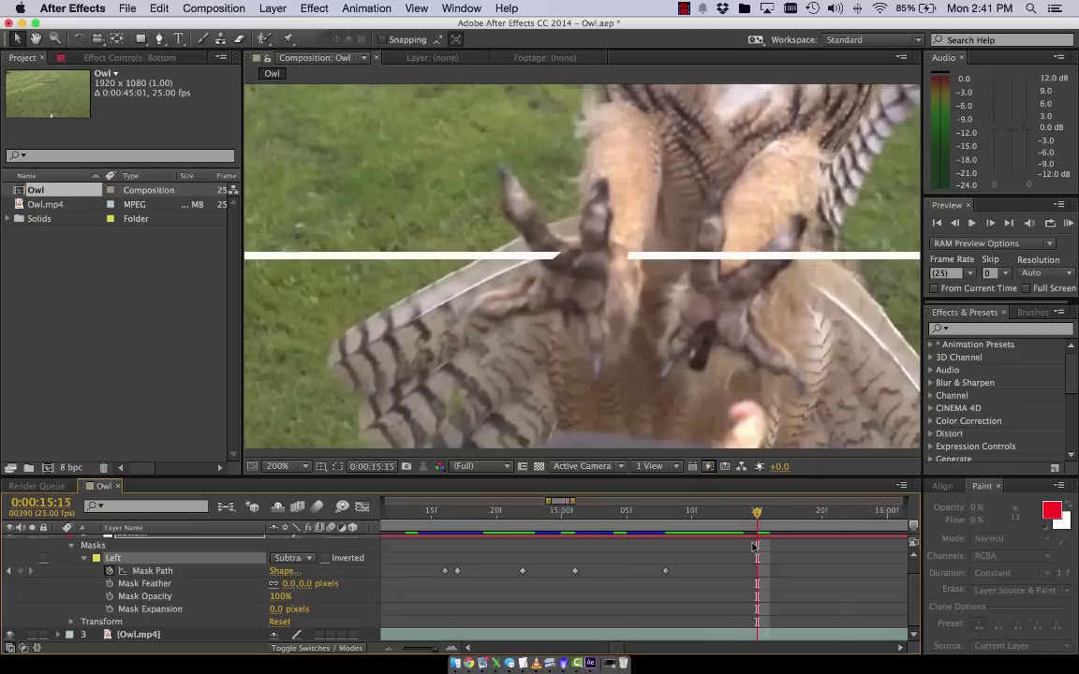
{"action": "key", "text": "period"}
{"action": "left_click_drag", "start_coordinate": [675, 225], "coordinate": [633, 214]}
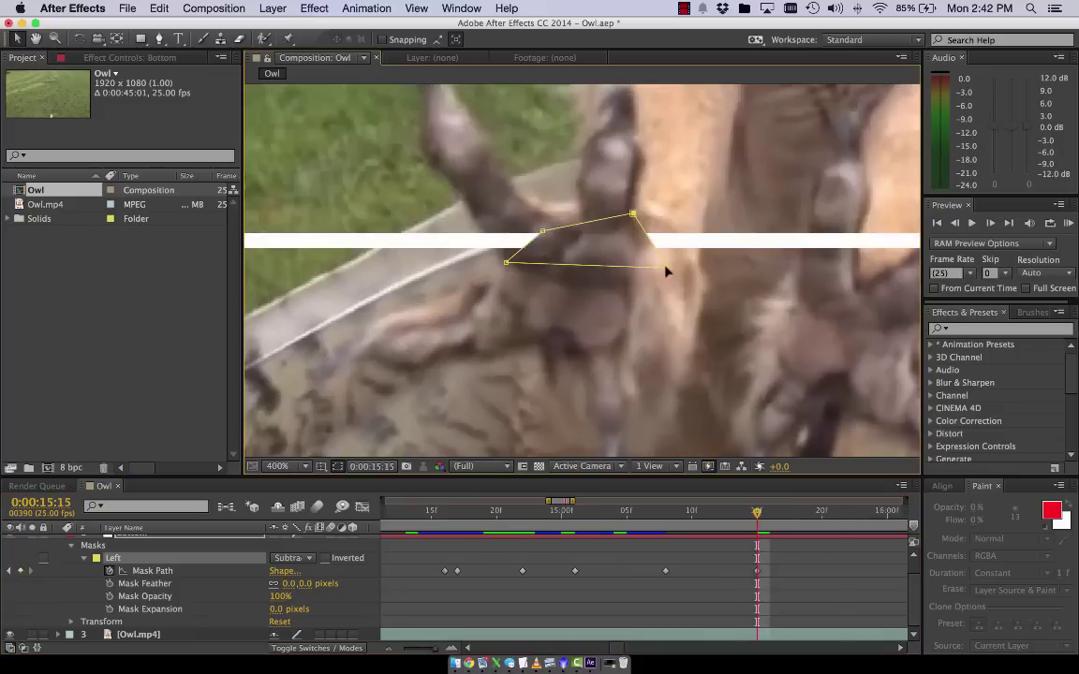
{"action": "left_click_drag", "start_coordinate": [669, 268], "coordinate": [633, 265]}
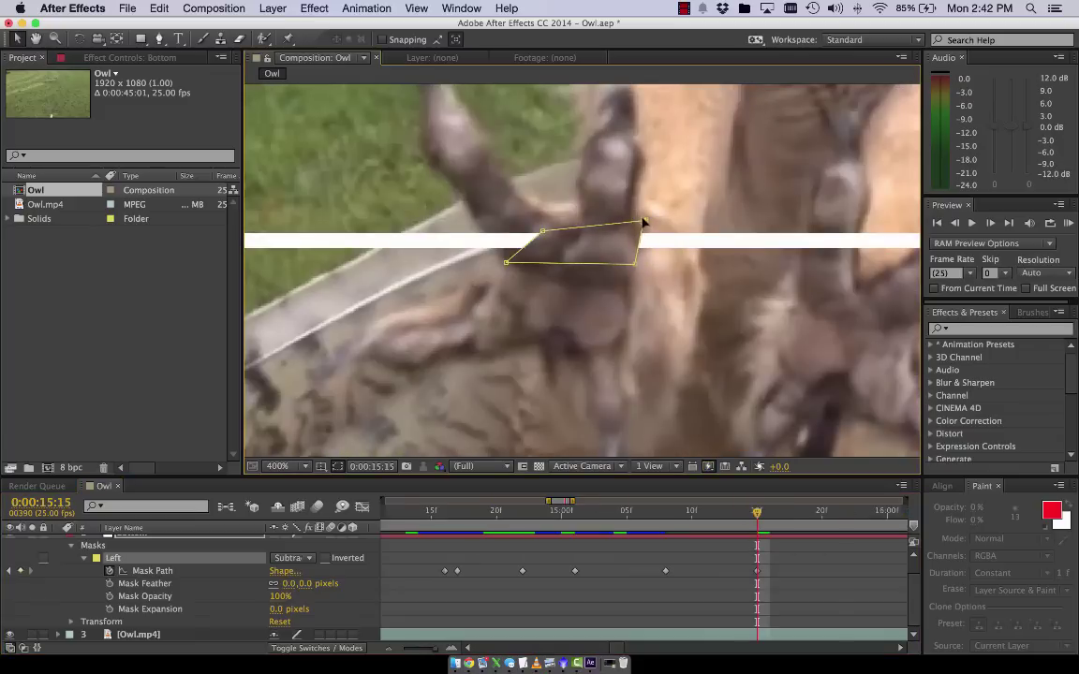
{"action": "left_click_drag", "start_coordinate": [542, 230], "coordinate": [486, 234]}
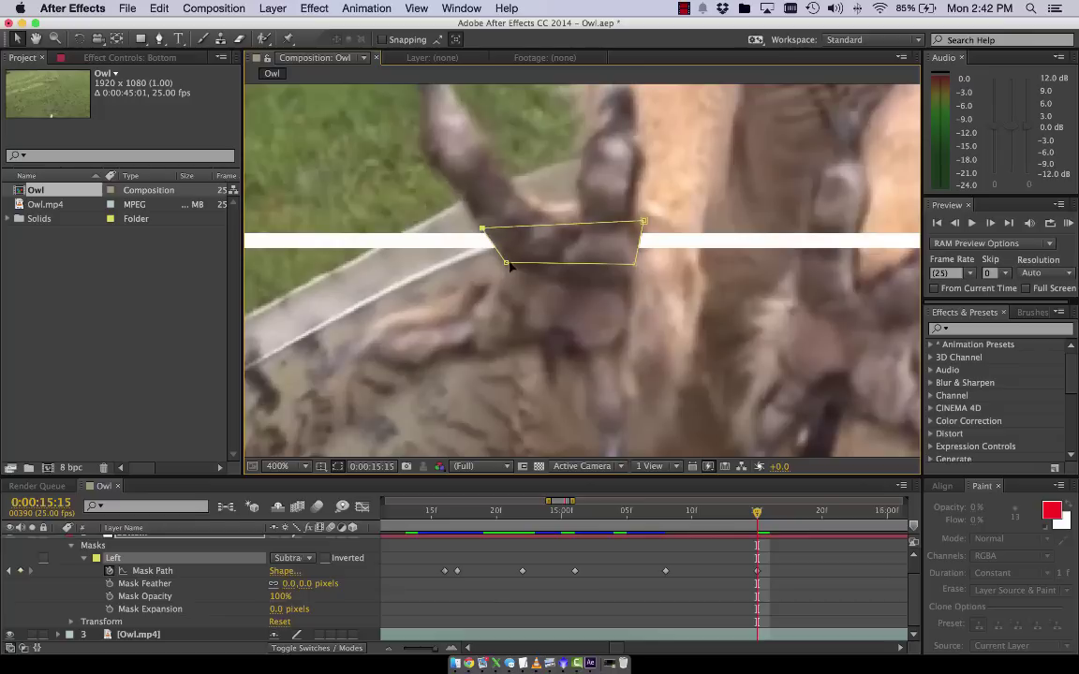
- Correct the Left mask's left-hand corners at 0:00:15:12, 0:00:15:09, 0:00:15:10 and 0:00:15:11 to follow the toe's edge
{"action": "left_click_drag", "start_coordinate": [757, 513], "coordinate": [717, 515]}
{"action": "left_click_drag", "start_coordinate": [500, 255], "coordinate": [521, 258]}
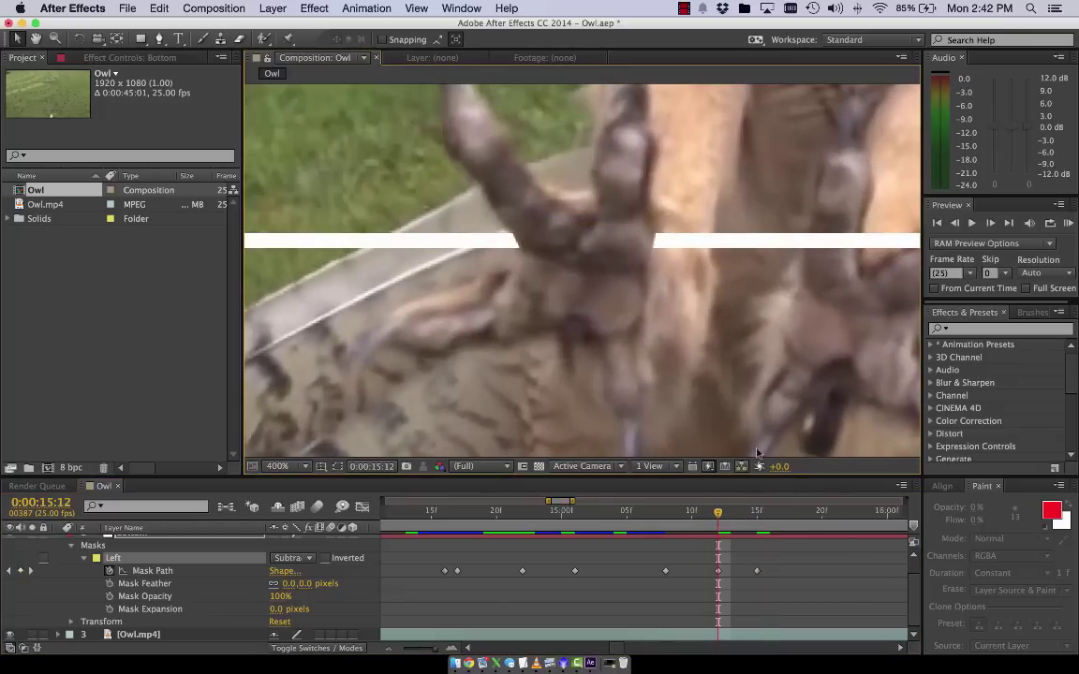
{"action": "mouse_move", "coordinate": [717, 513]}
{"action": "left_mouse_down"}
{"action": "mouse_move", "coordinate": [649, 514]}
{"action": "mouse_move", "coordinate": [691, 519]}
{"action": "mouse_move", "coordinate": [676, 521]}
{"action": "left_mouse_up"}
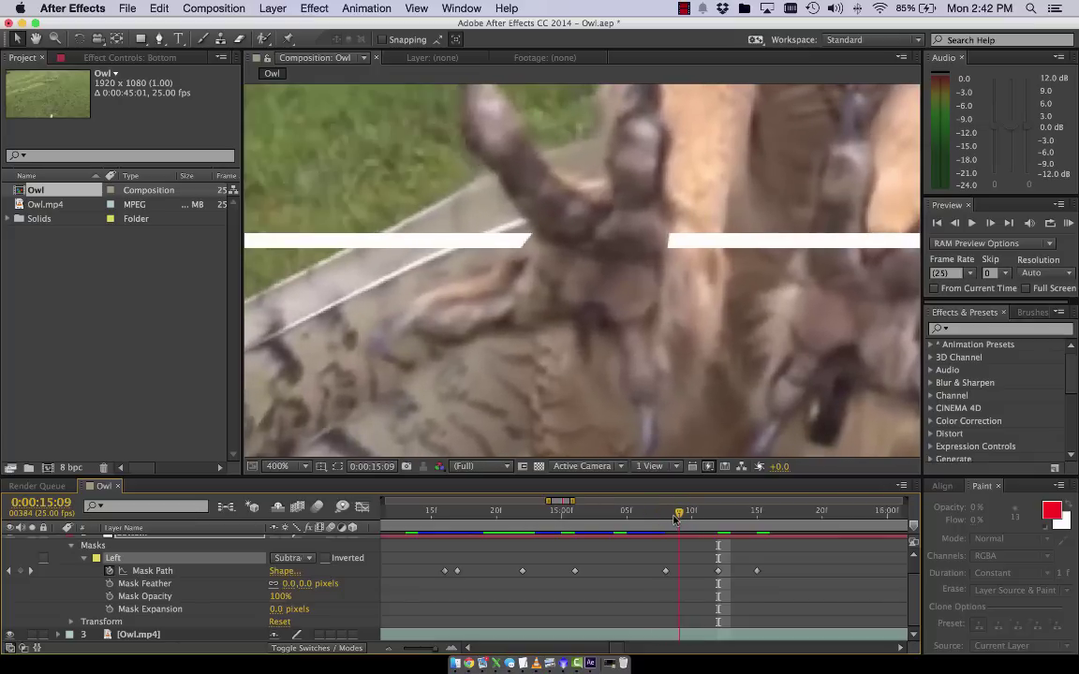
{"action": "left_click_drag", "start_coordinate": [519, 264], "coordinate": [532, 231]}
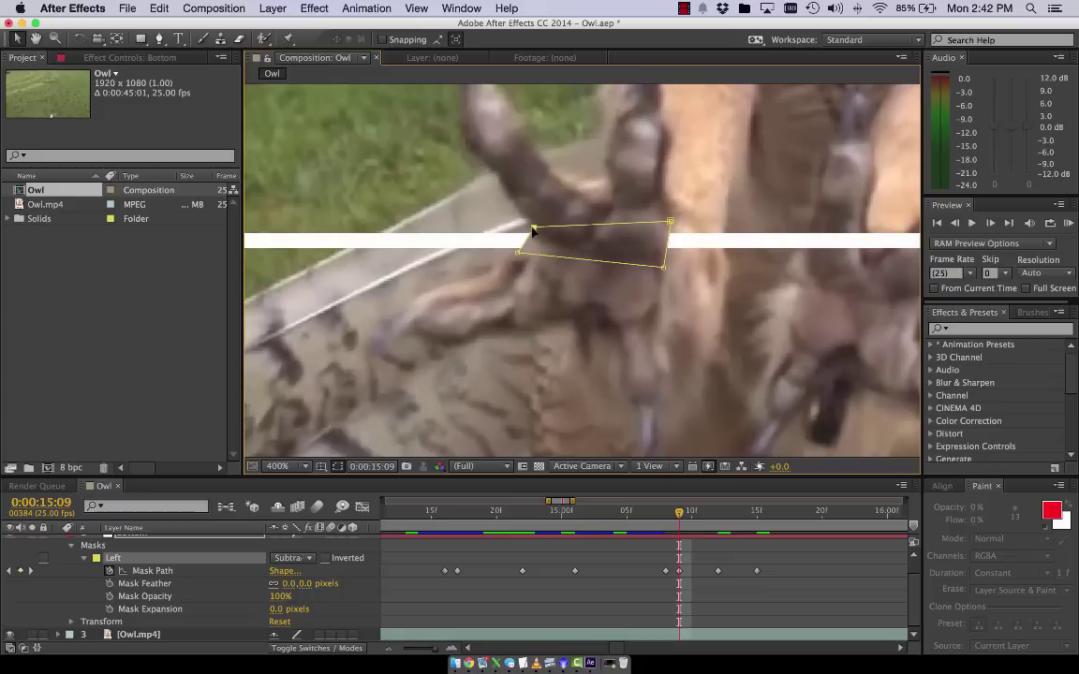
{"action": "key", "text": "Page_Down"}
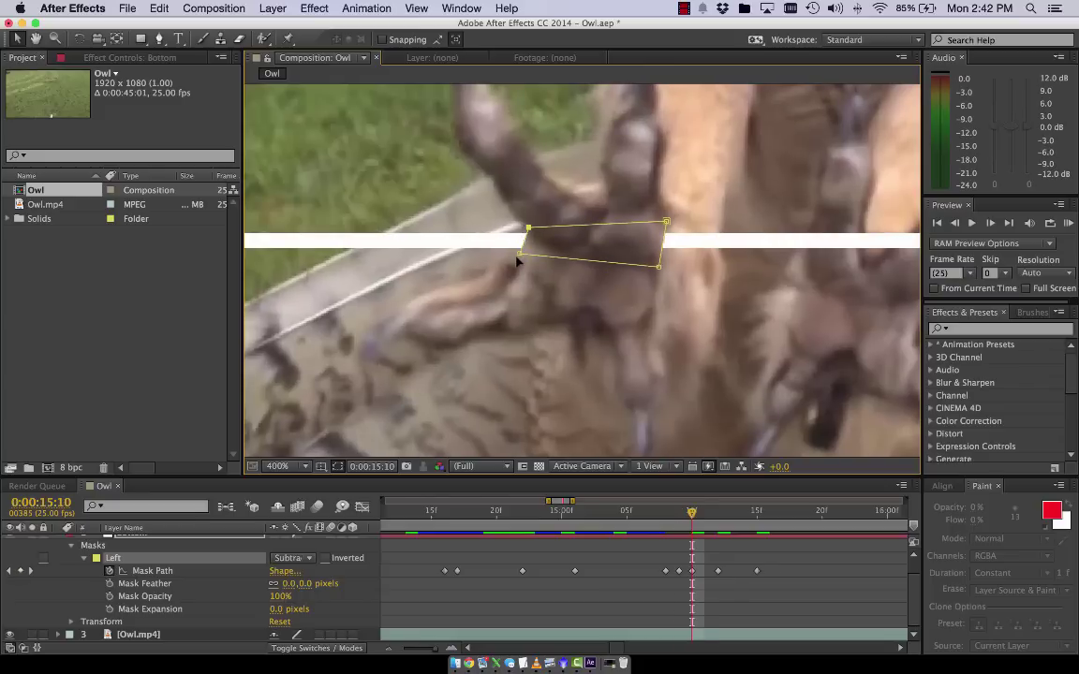
{"action": "key", "text": "Page_Down"}
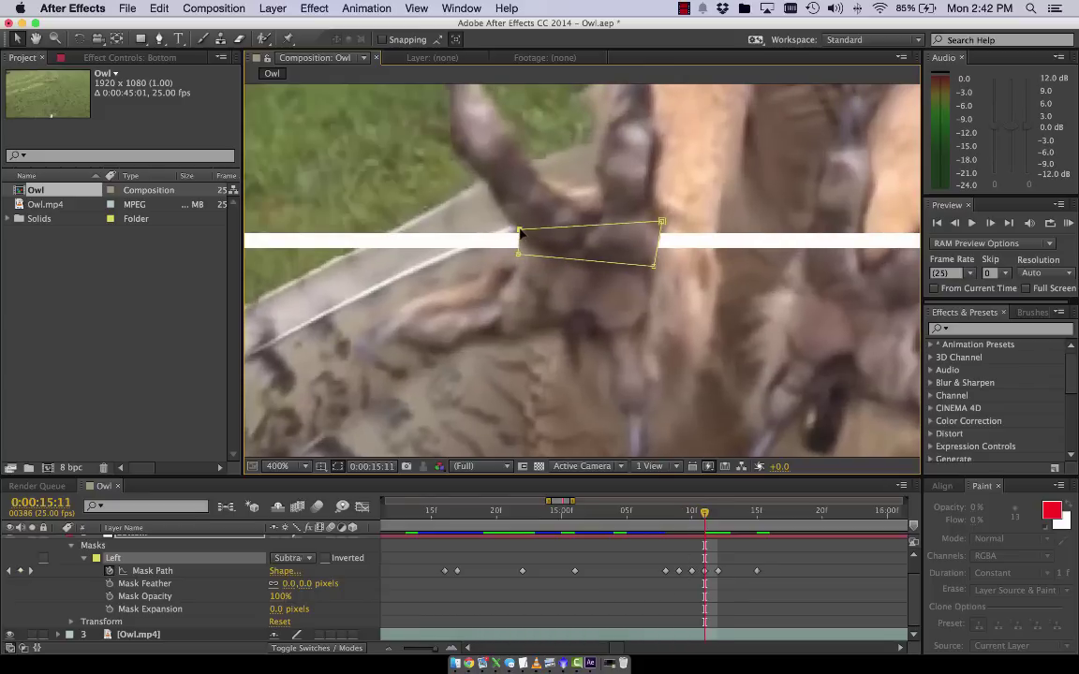
- Step through the frames between 0:00:15:15 and 0:00:14:15 to check how the Left mask follows the talons
{"action": "key", "text": "Page_Down"}
{"action": "key", "text": "Page_Down"}
{"action": "key", "text": "Page_Down"}
{"action": "key", "text": "Page_Down"}
{"action": "key", "text": "Page_Up"}
{"action": "key", "text": "Page_Up"}
{"action": "key", "text": "Page_Up"}
{"action": "key", "text": "Page_Up"}
{"action": "key", "text": "Page_Up"}
{"action": "key", "text": "Page_Up"}
{"action": "key", "text": "Page_Up"}
{"action": "key", "text": "Page_Up"}
{"action": "key", "text": "Page_Up"}
{"action": "key", "text": "Page_Up"}
{"action": "key", "text": "Page_Up"}
{"action": "key", "text": "Page_Up"}
{"action": "key", "text": "Page_Up"}
{"action": "key", "text": "Page_Up"}
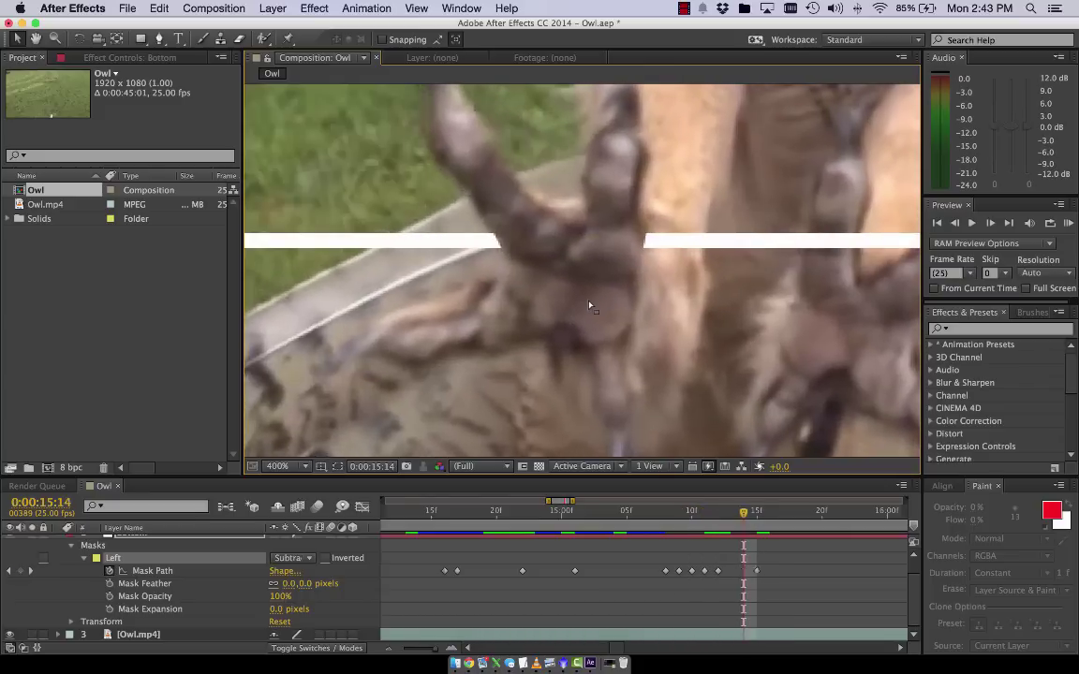
{"action": "key", "text": "Page_Up"}
{"action": "key", "text": "Page_Up"}
{"action": "key", "text": "Page_Up"}
{"action": "key", "text": "Page_Up"}
{"action": "key", "text": "Page_Up"}
{"action": "key", "text": "Page_Up"}
{"action": "key", "text": "Page_Up"}
{"action": "key", "text": "Page_Up"}
{"action": "key", "text": "Page_Up"}
{"action": "key", "text": "Page_Up"}
{"action": "key", "text": "Page_Up"}
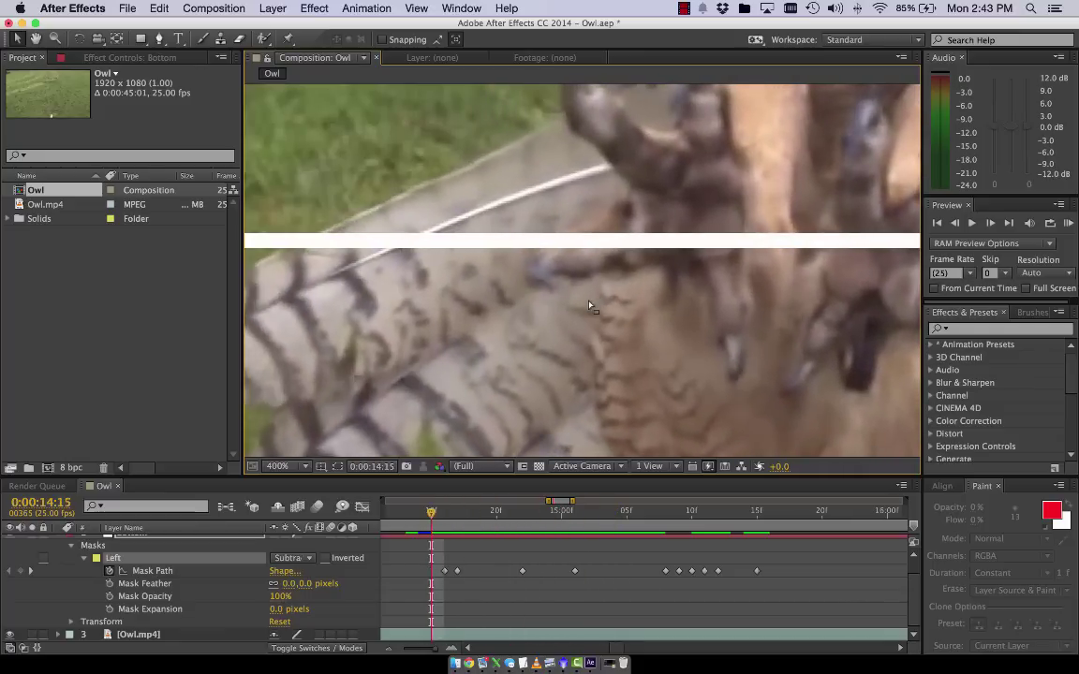
- Go to 0:00:14:17, zoom out to 100%, and play a RAM preview of the masked line animation
{"action": "key", "text": "Page_Down"}
{"action": "key", "text": "Page_Down"}
{"action": "key", "text": "comma"}
{"action": "key", "text": "comma"}
{"action": "left_click", "coordinate": [1068, 222]}
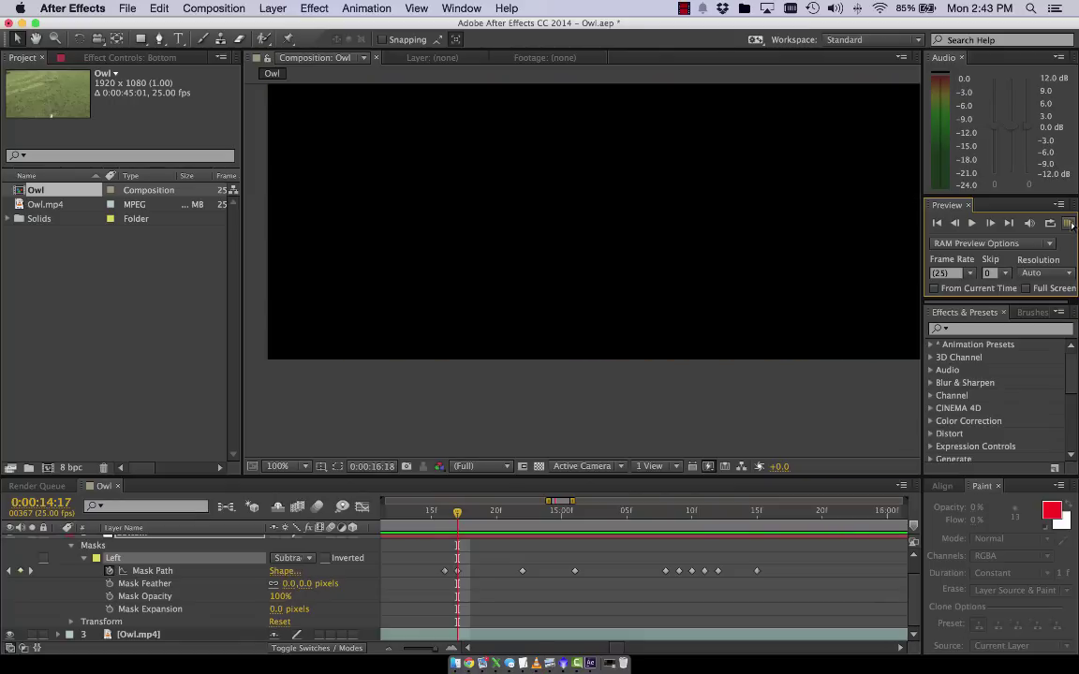
{"action": "left_click", "coordinate": [1070, 223]}
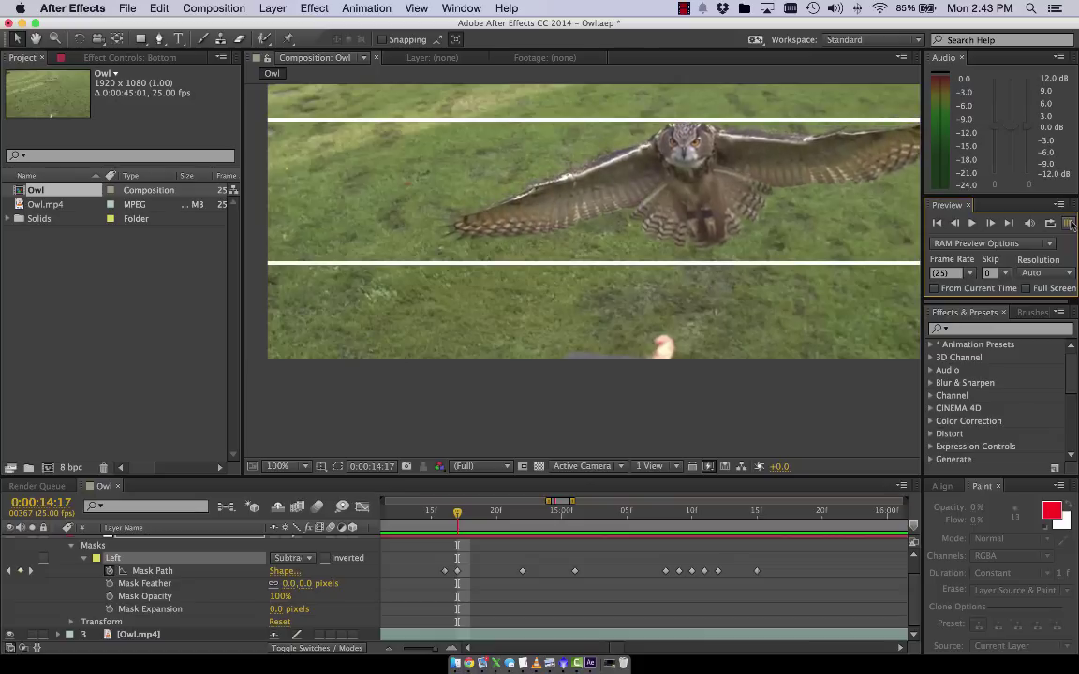
- Review the masked line animation with a RAM preview and move on to 0:00:14:18
{"action": "left_click", "coordinate": [1070, 223]}
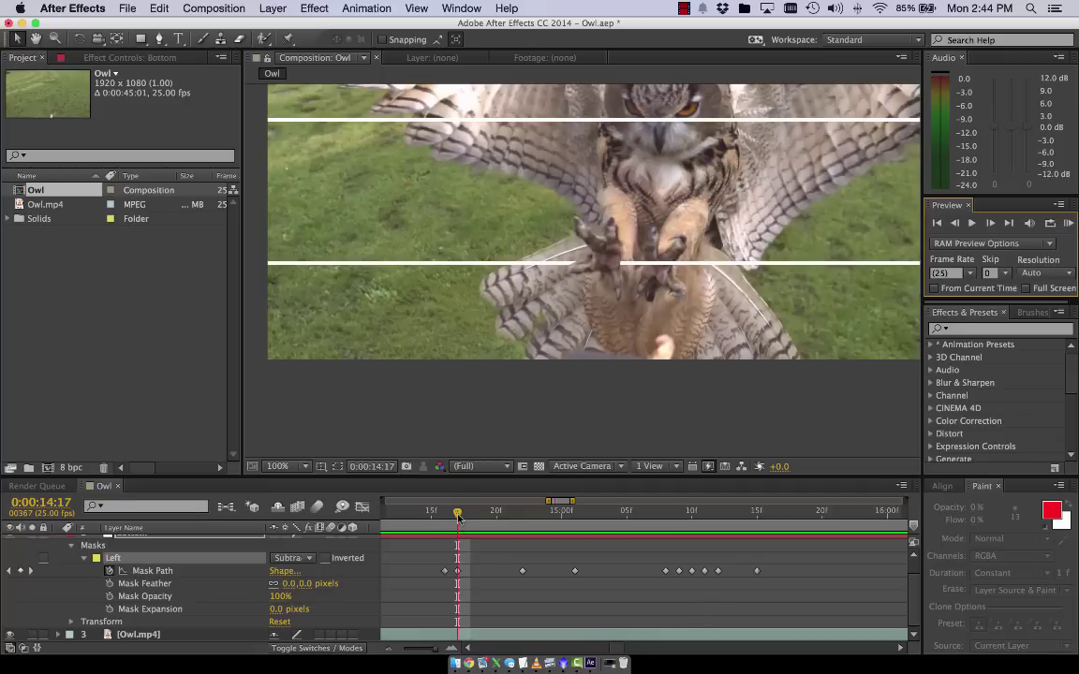
{"action": "left_click_drag", "start_coordinate": [459, 516], "coordinate": [475, 518]}
{"action": "left_click", "coordinate": [684, 7]}
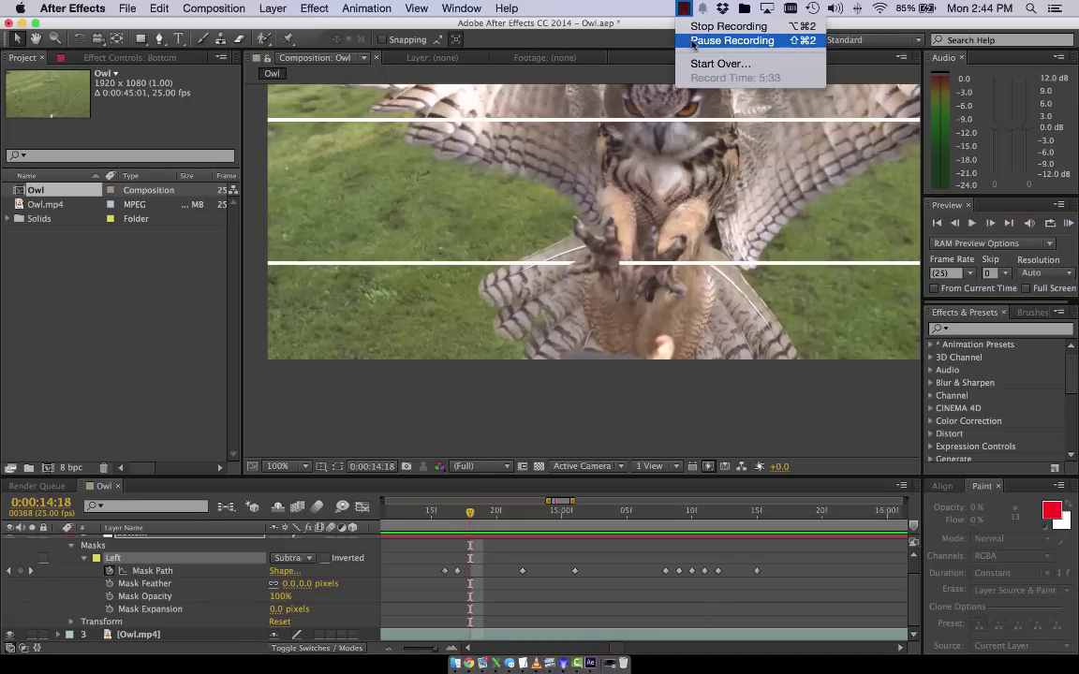
{"action": "left_click", "coordinate": [696, 43]}
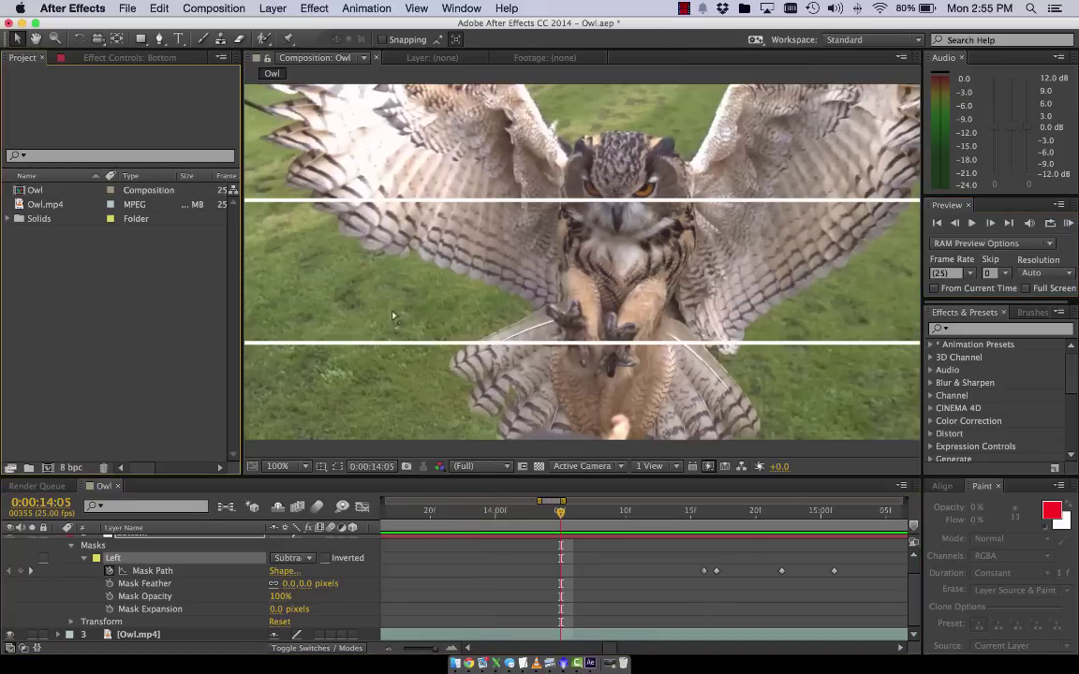
- At 0:00:14:16, add a thin rectangular Subtract mask across the owl's eyes on the Top layer and enable Mask Path keyframing
{"action": "left_click_drag", "start_coordinate": [559, 513], "coordinate": [704, 534]}
{"action": "scroll", "coordinate": [145, 581], "scroll_direction": "up", "scroll_amount": 1}
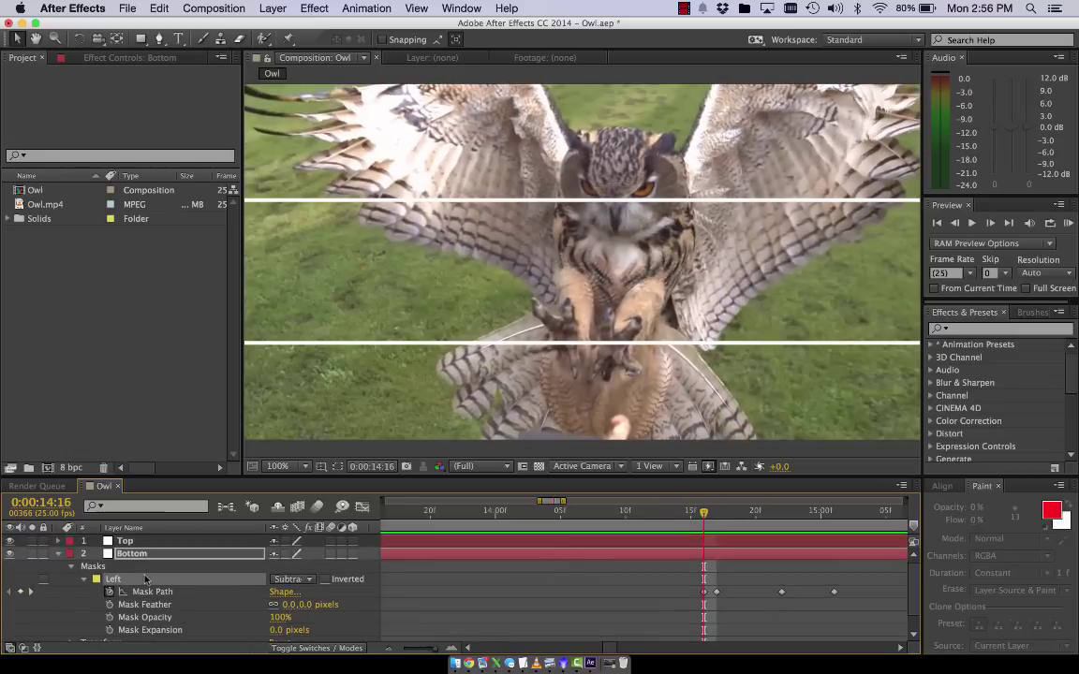
{"action": "left_click", "coordinate": [82, 579]}
{"action": "left_click", "coordinate": [124, 540]}
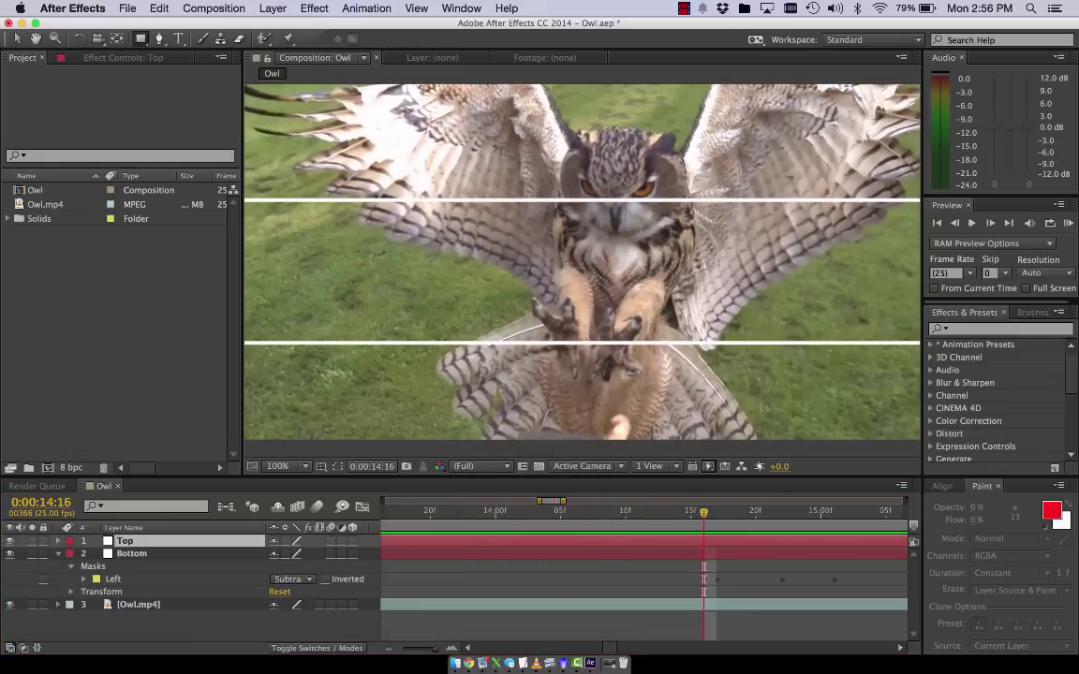
{"action": "left_click_drag", "start_coordinate": [549, 178], "coordinate": [695, 192]}
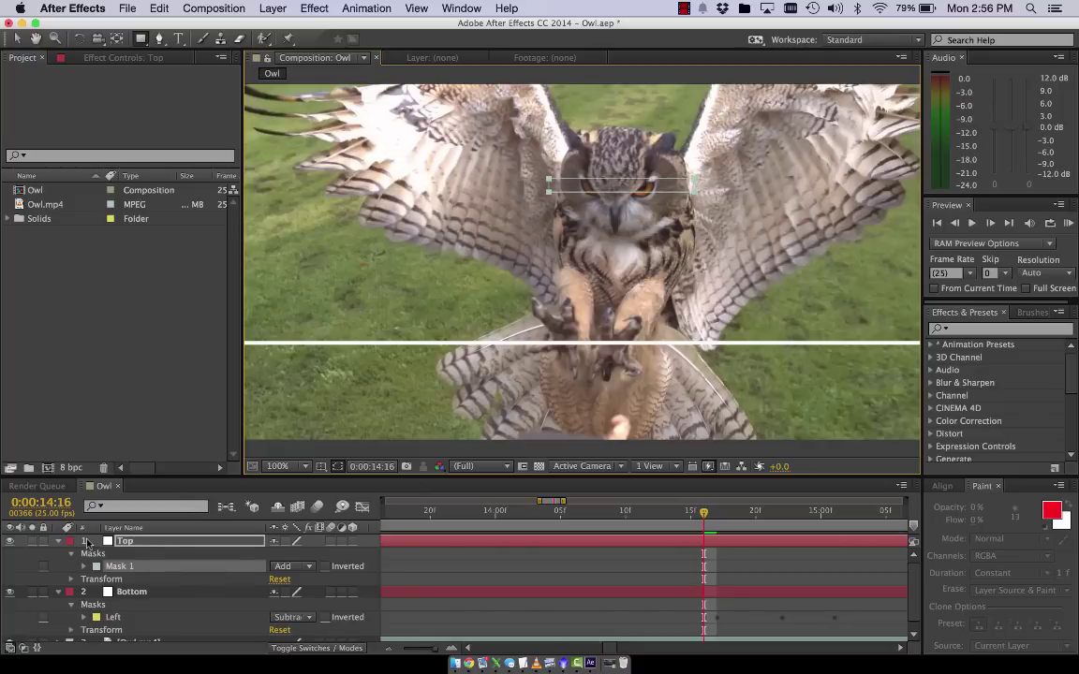
{"action": "left_click", "coordinate": [292, 566]}
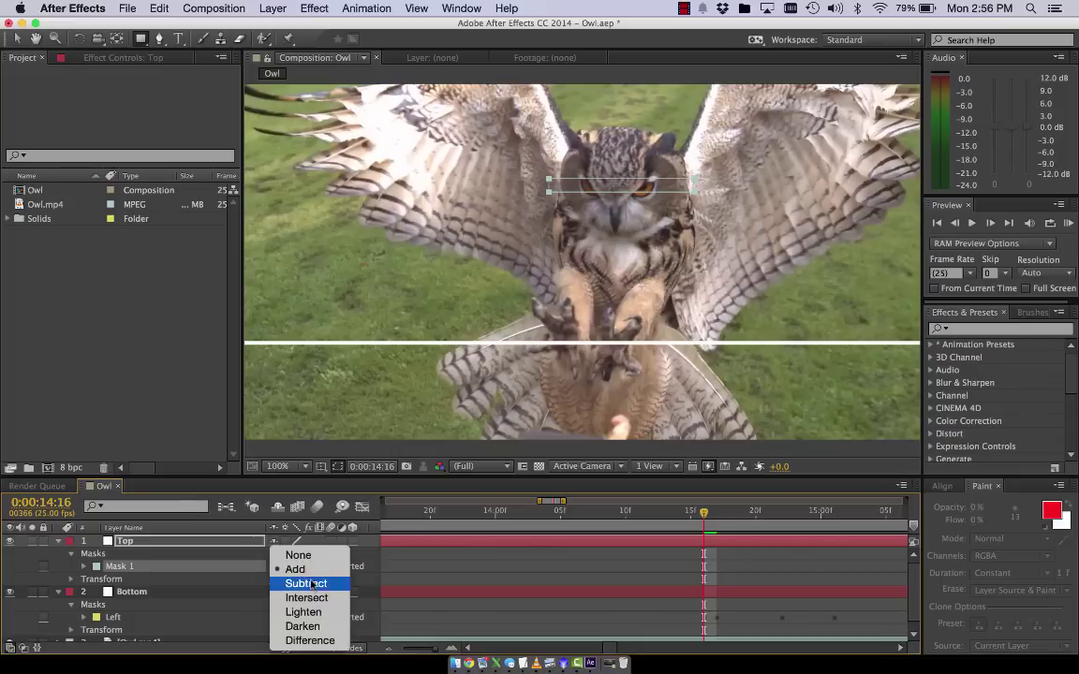
{"action": "left_click", "coordinate": [292, 581]}
{"action": "left_click", "coordinate": [83, 566]}
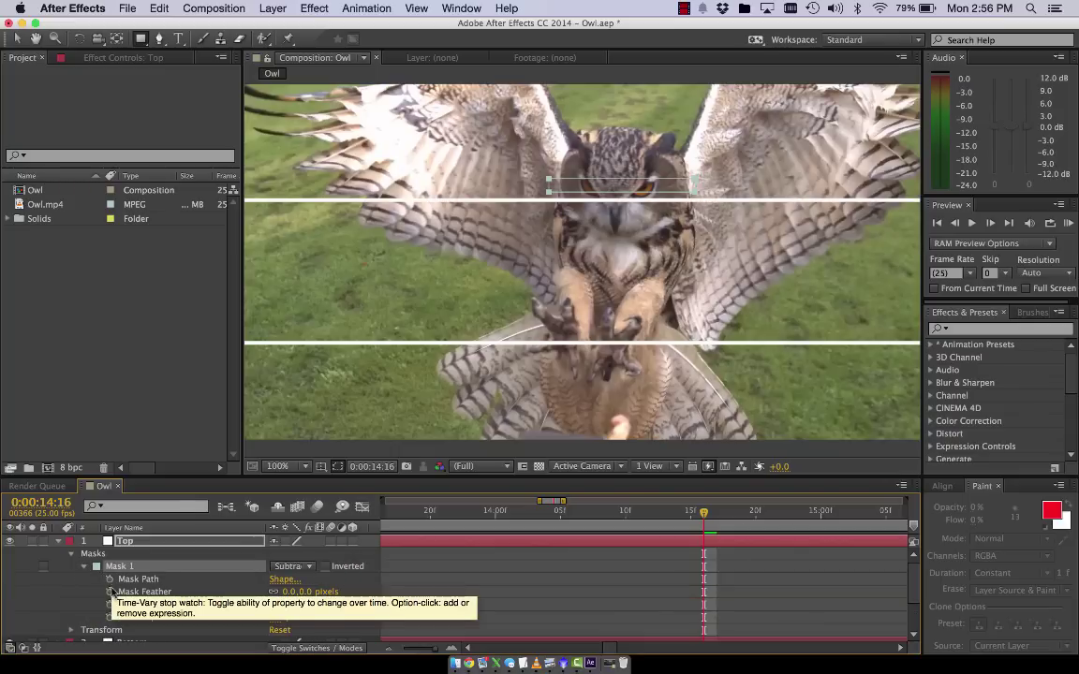
{"action": "left_click", "coordinate": [109, 579]}
- At 0:00:14:17, lower the four corners of Mask 1 over the upper line so it spans the width of the owl's head
{"action": "left_click", "coordinate": [716, 514]}
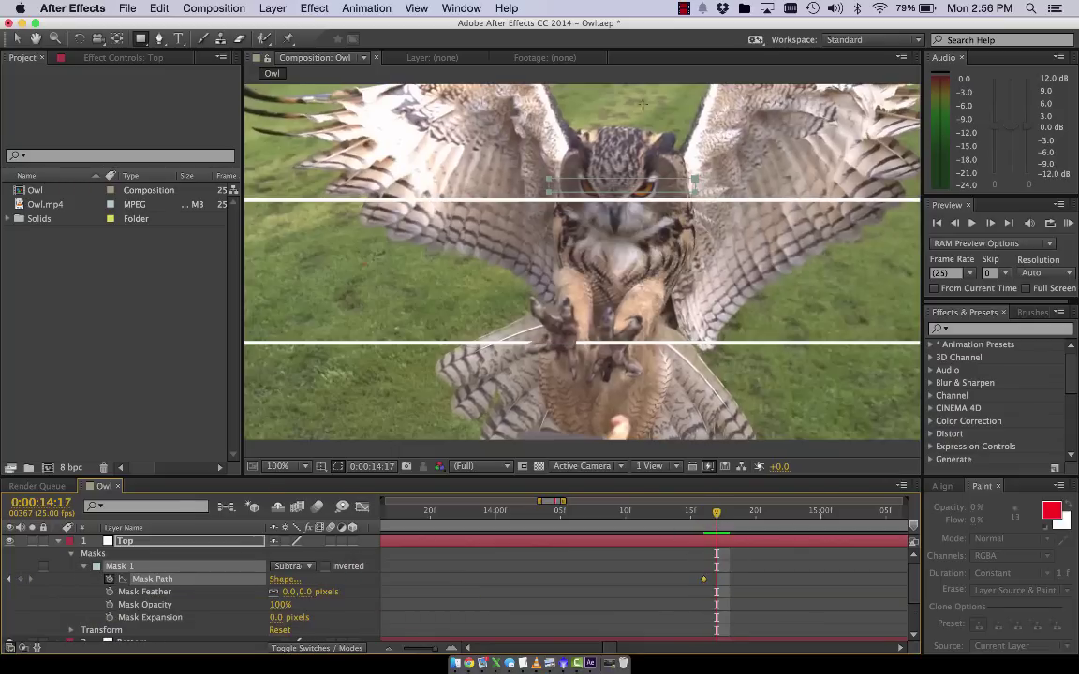
{"action": "scroll", "coordinate": [642, 104], "scroll_direction": "up", "scroll_amount": 1}
{"action": "left_click_drag", "start_coordinate": [624, 132], "coordinate": [592, 253]}
{"action": "scroll", "coordinate": [592, 252], "scroll_direction": "up", "scroll_amount": 1}
{"action": "left_click_drag", "start_coordinate": [693, 193], "coordinate": [600, 269]}
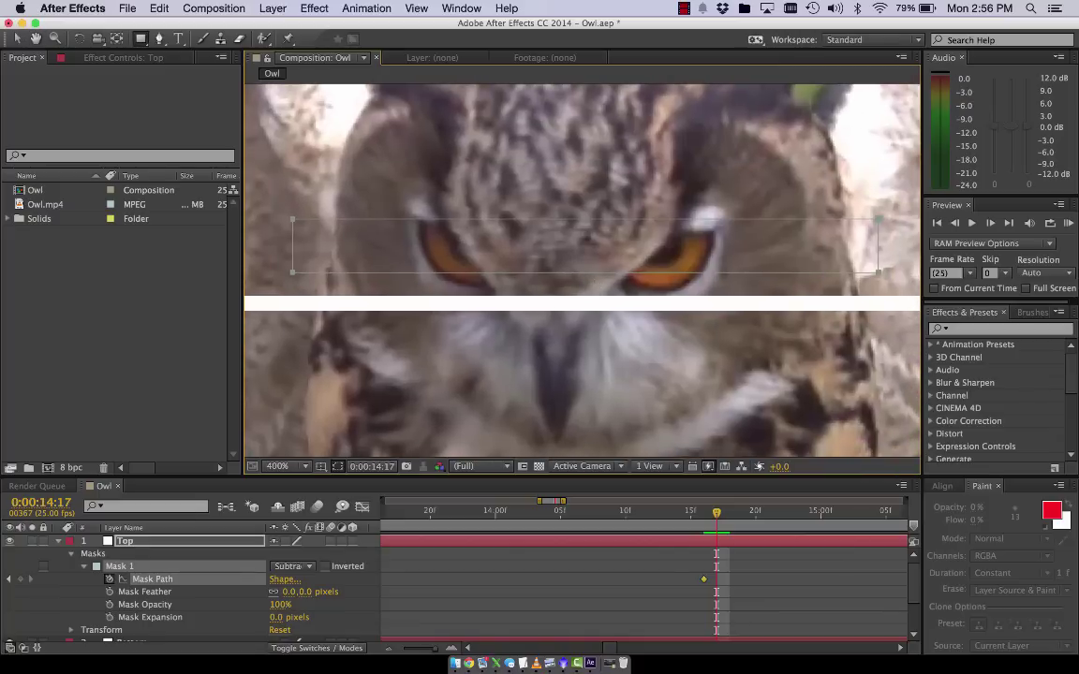
{"action": "key", "text": "v"}
{"action": "left_click_drag", "start_coordinate": [293, 273], "coordinate": [311, 330]}
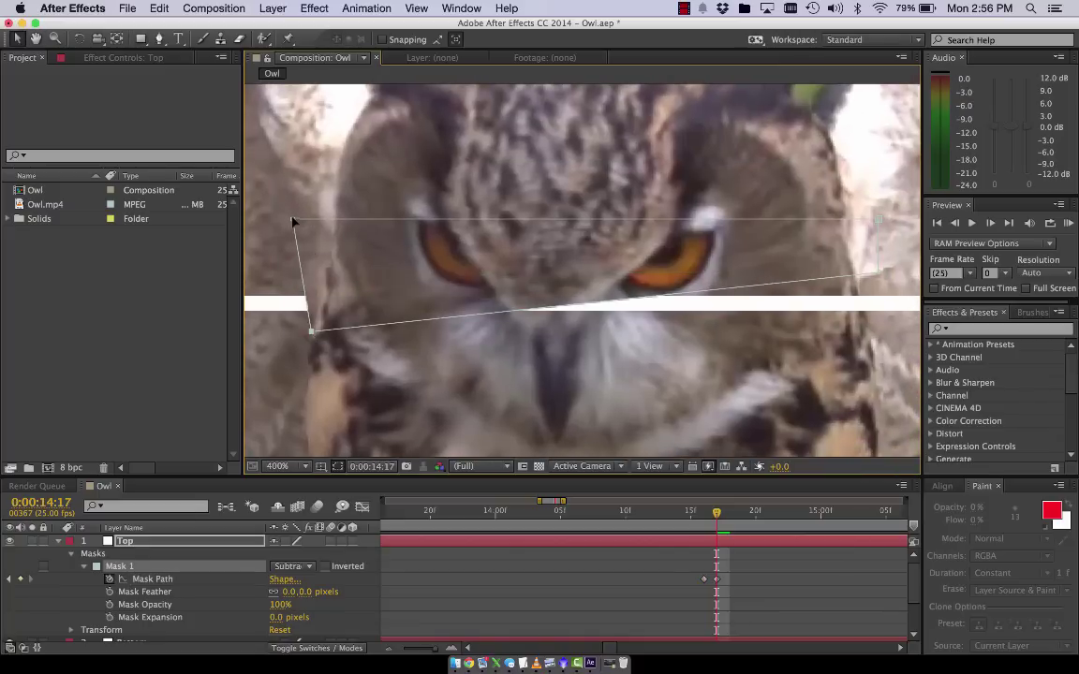
{"action": "left_click_drag", "start_coordinate": [293, 220], "coordinate": [313, 279]}
{"action": "left_click_drag", "start_coordinate": [875, 271], "coordinate": [869, 329]}
{"action": "left_click_drag", "start_coordinate": [876, 222], "coordinate": [860, 286]}
{"action": "key", "text": "comma"}
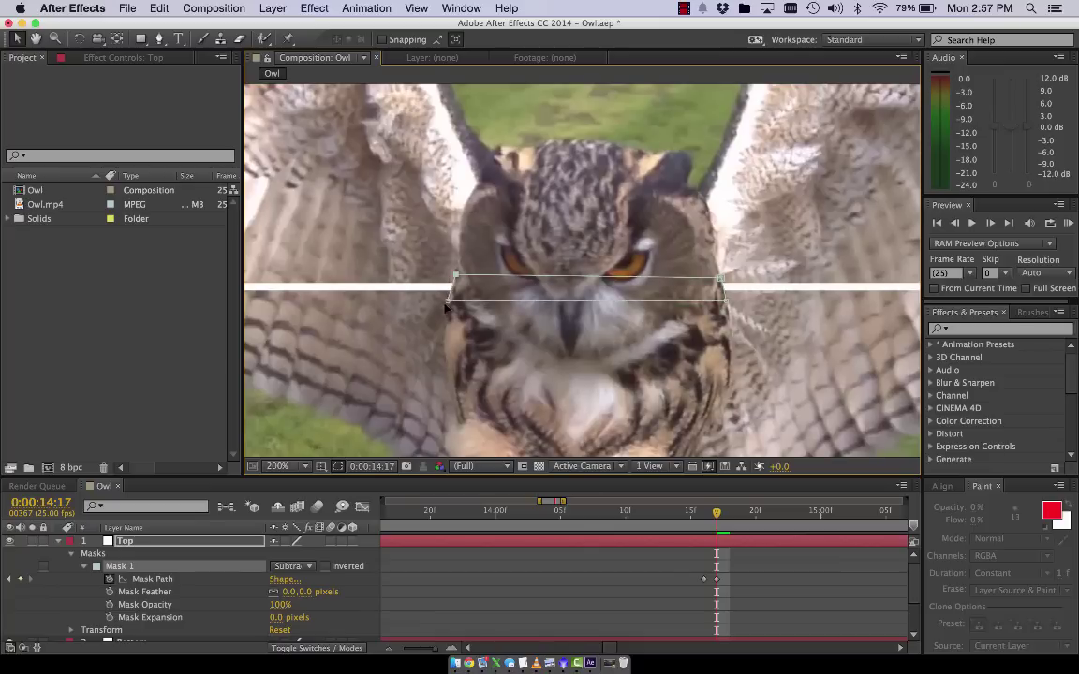
{"action": "left_click_drag", "start_coordinate": [447, 305], "coordinate": [457, 298]}
{"action": "key", "text": "comma"}
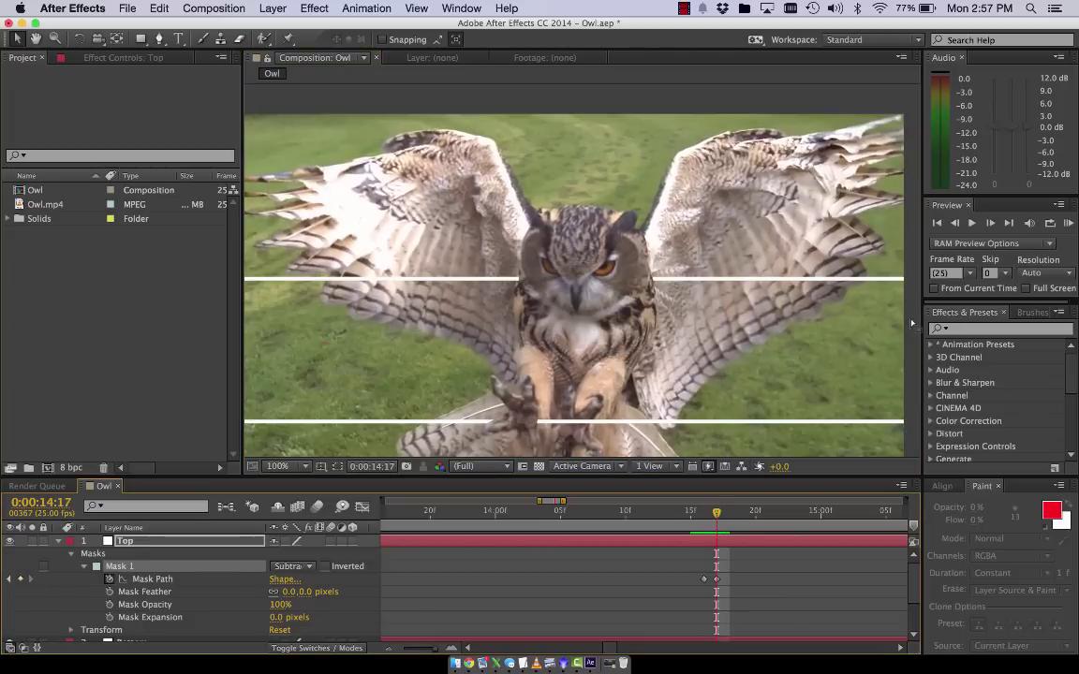
- At 0:00:15:01, move the left-hand corners of Mask 1 outward to the edge of the owl's head
{"action": "key", "text": "period"}
{"action": "key", "text": "space"}
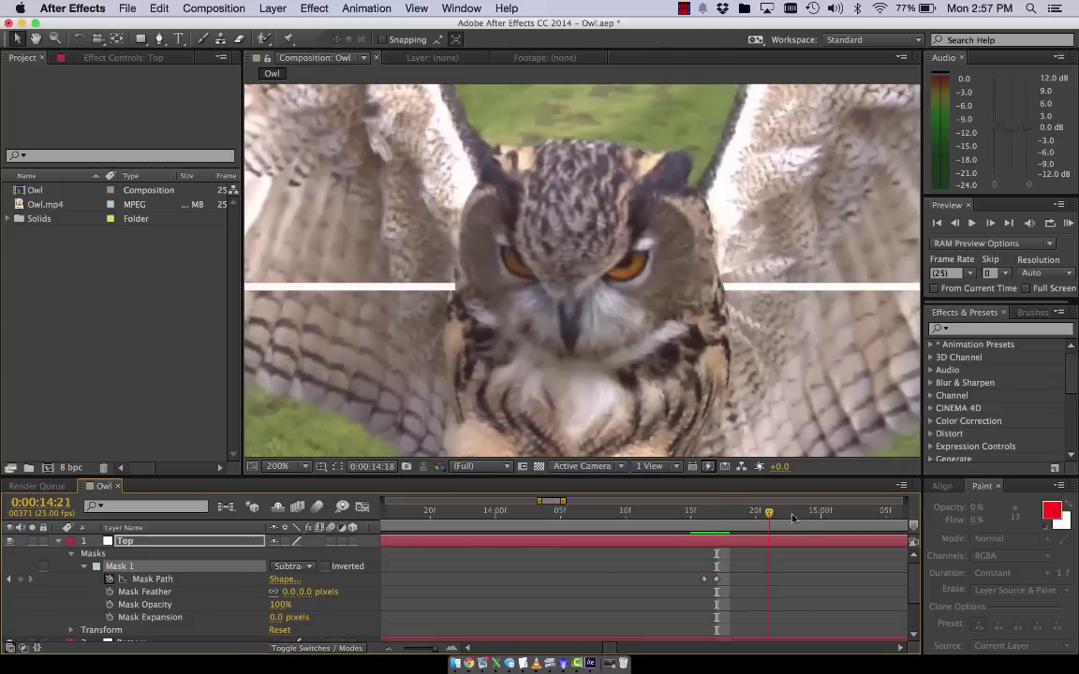
{"action": "left_click_drag", "start_coordinate": [456, 298], "coordinate": [447, 295]}
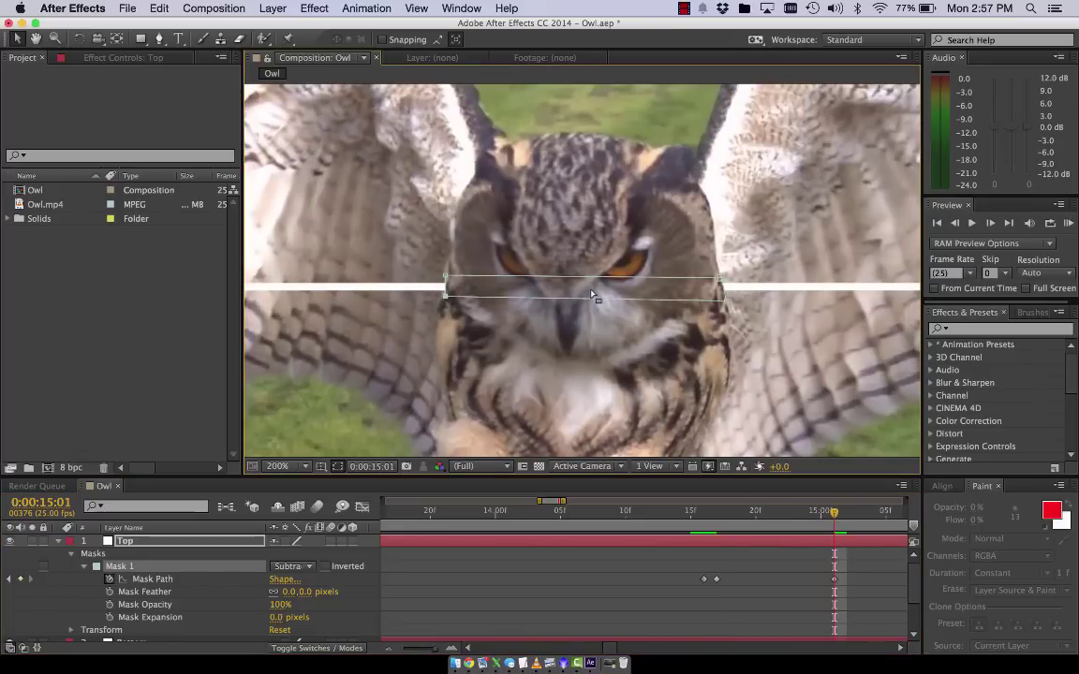
{"action": "key", "text": "space"}
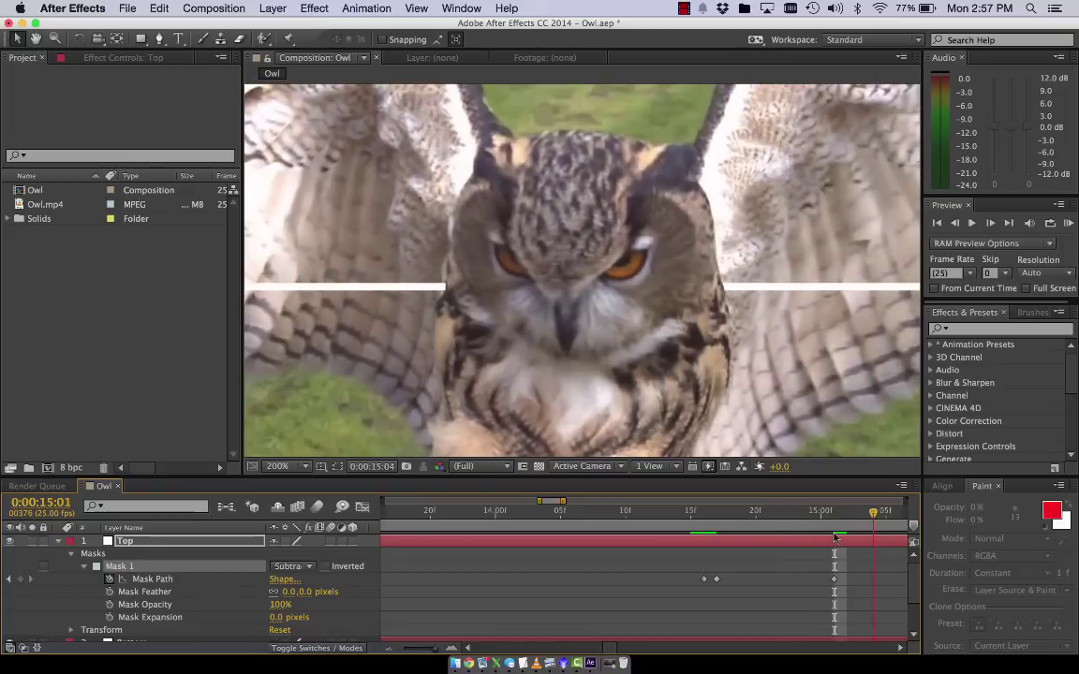
- Return to 0:00:14:17 and set the Mask Feather of Mask 1 to 2.0, 2.0 pixels
{"action": "left_click_drag", "start_coordinate": [846, 514], "coordinate": [712, 557]}
{"action": "key", "text": "."}
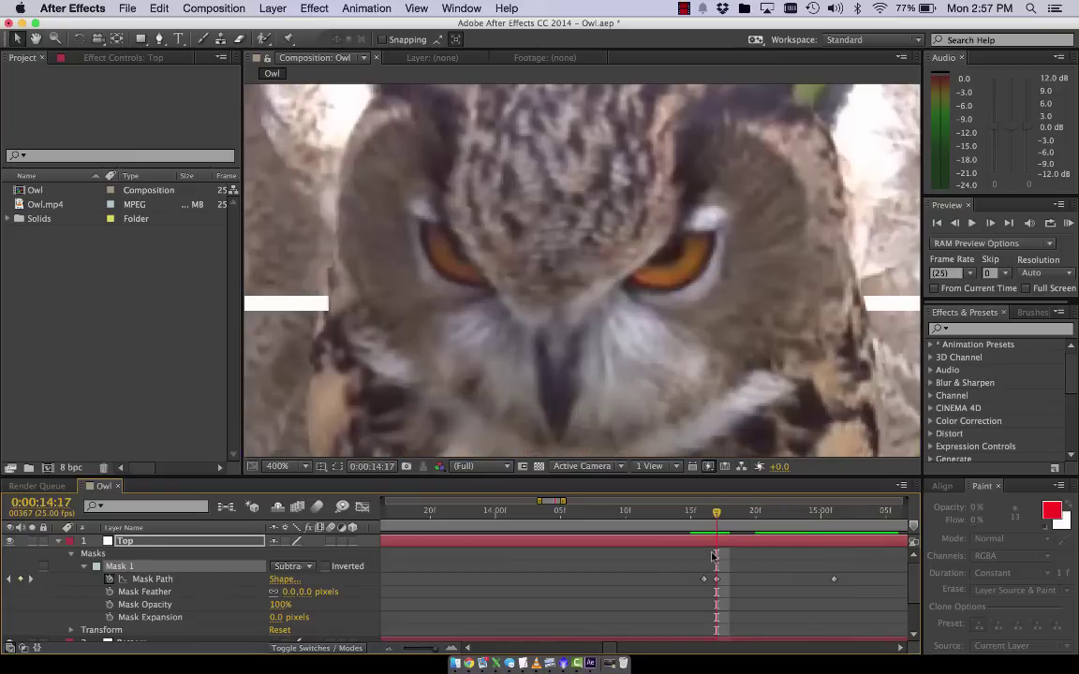
{"action": "left_click", "coordinate": [109, 592]}
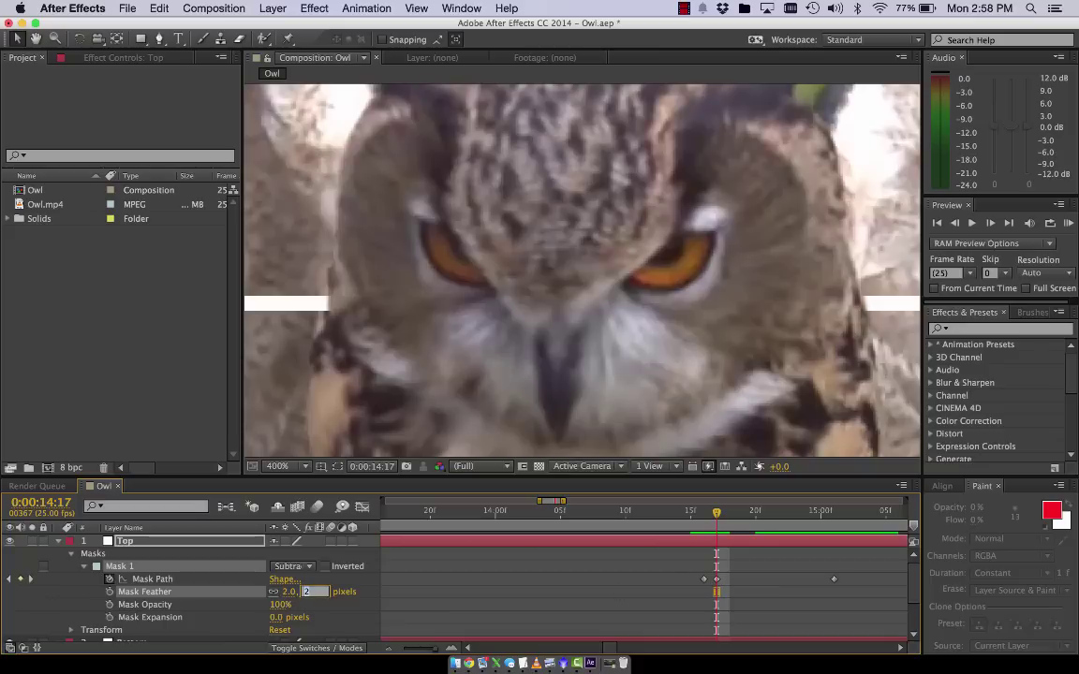
{"action": "key", "text": "Return"}
{"action": "key", "text": "comma"}
- At 0:00:15:11, shift the left-hand corners of Mask 1 farther outward to match the owl's head
{"action": "left_click_drag", "start_coordinate": [747, 536], "coordinate": [836, 548]}
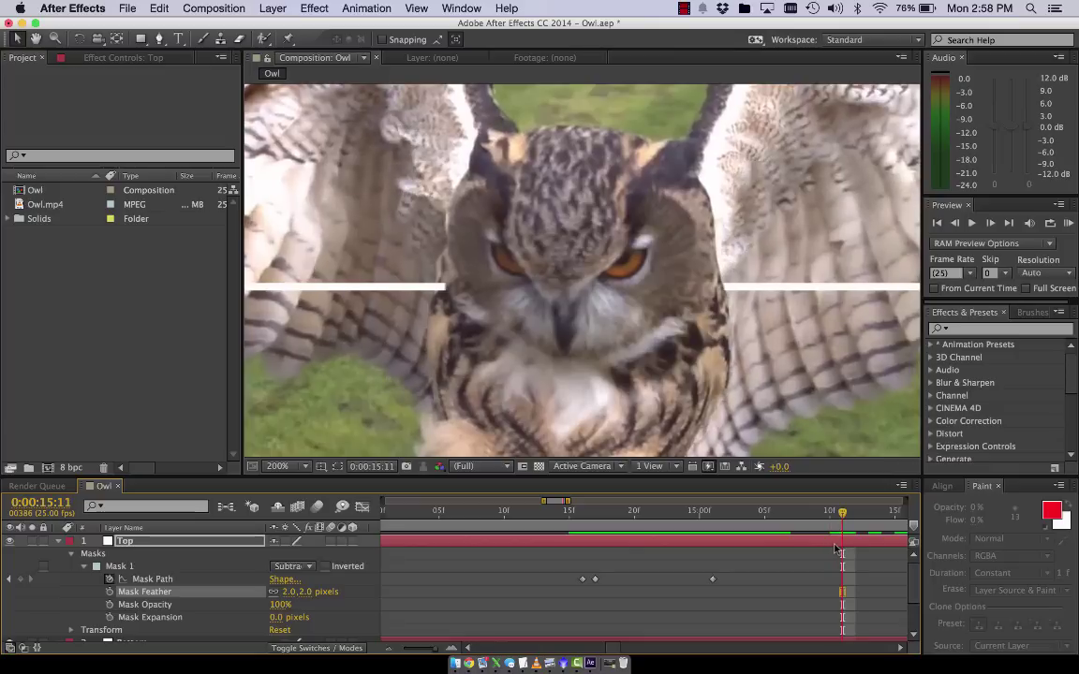
{"action": "left_click", "coordinate": [435, 277]}
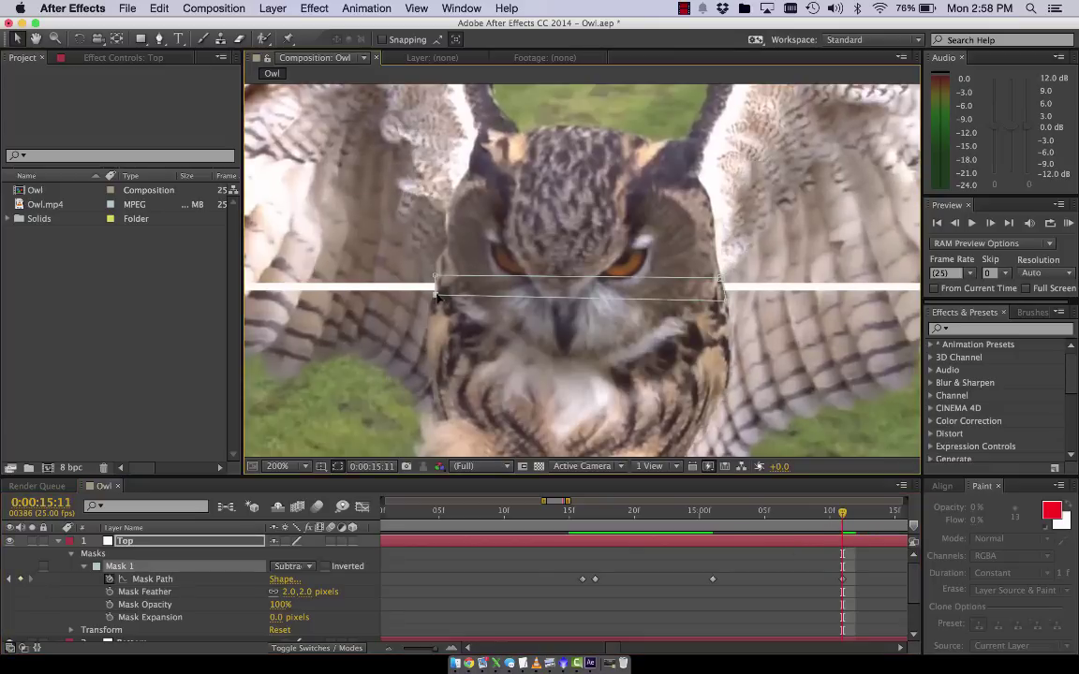
{"action": "left_click", "coordinate": [544, 382]}
- Refine the left-hand corners of Mask 1 at 0:00:14:17 and 0:00:15:01 so the line ends exactly at the head's edge
{"action": "left_click_drag", "start_coordinate": [842, 513], "coordinate": [596, 513]}
{"action": "left_click", "coordinate": [454, 278]}
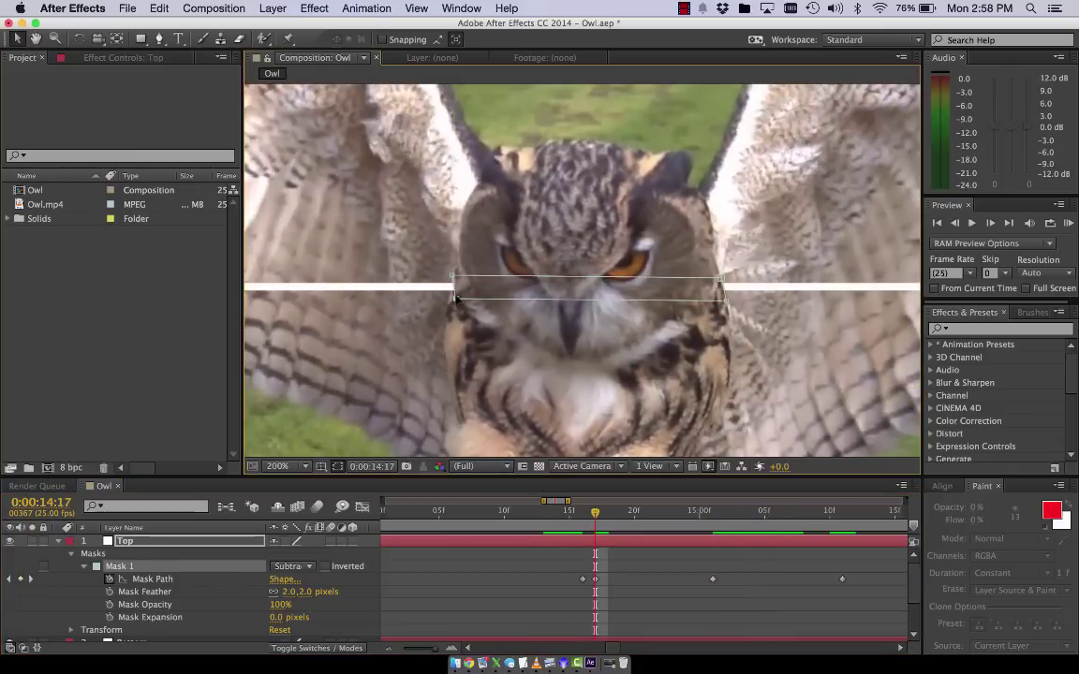
{"action": "scroll", "coordinate": [456, 298], "scroll_direction": "up", "scroll_amount": 2}
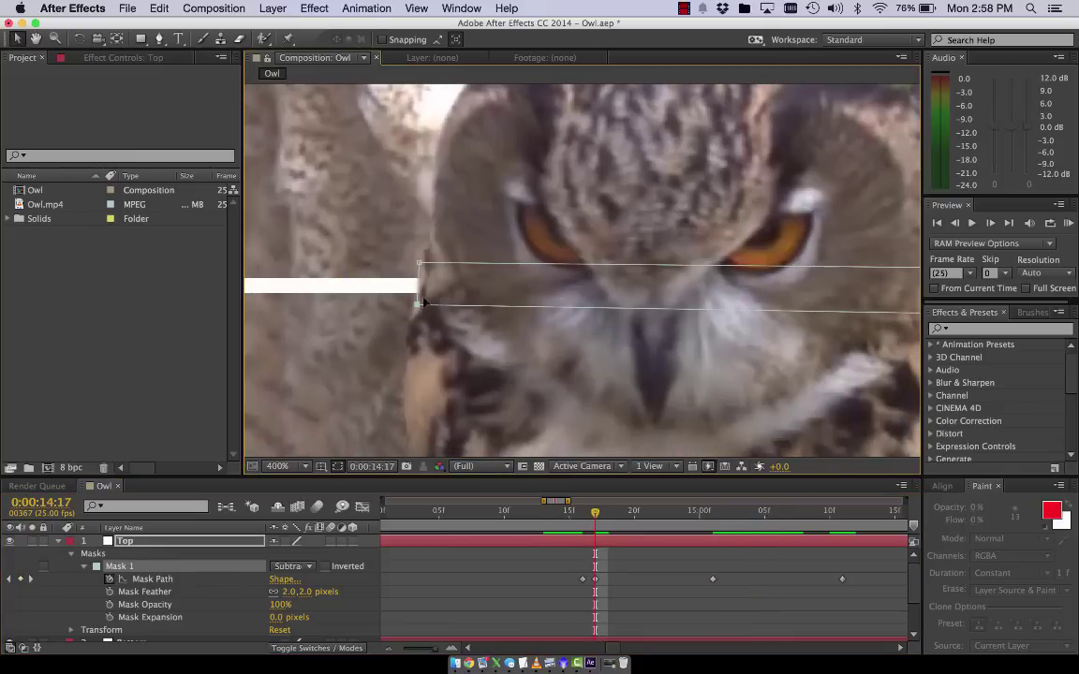
{"action": "left_click_drag", "start_coordinate": [416, 307], "coordinate": [412, 303]}
{"action": "key", "text": "Page_Down"}
{"action": "key", "text": "Page_Down"}
{"action": "key", "text": "Page_Down"}
{"action": "key", "text": "Page_Down"}
{"action": "key", "text": "Page_Down"}
{"action": "key", "text": "Page_Down"}
{"action": "key", "text": "Page_Down"}
{"action": "key", "text": "Page_Down"}
{"action": "key", "text": "Page_Down"}
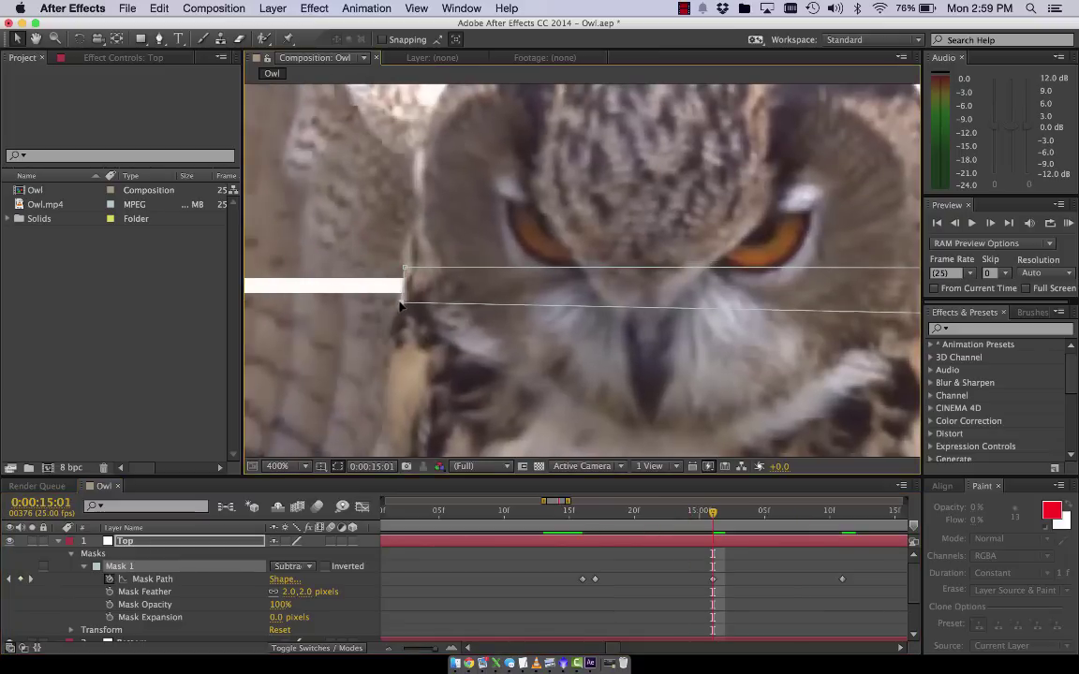
- Fit the left-hand corners of Mask 1 to the head's edge at 0:00:15:20, 0:00:16:04, 0:00:16:14 and 0:00:16:19
{"action": "left_click_drag", "start_coordinate": [712, 513], "coordinate": [770, 547]}
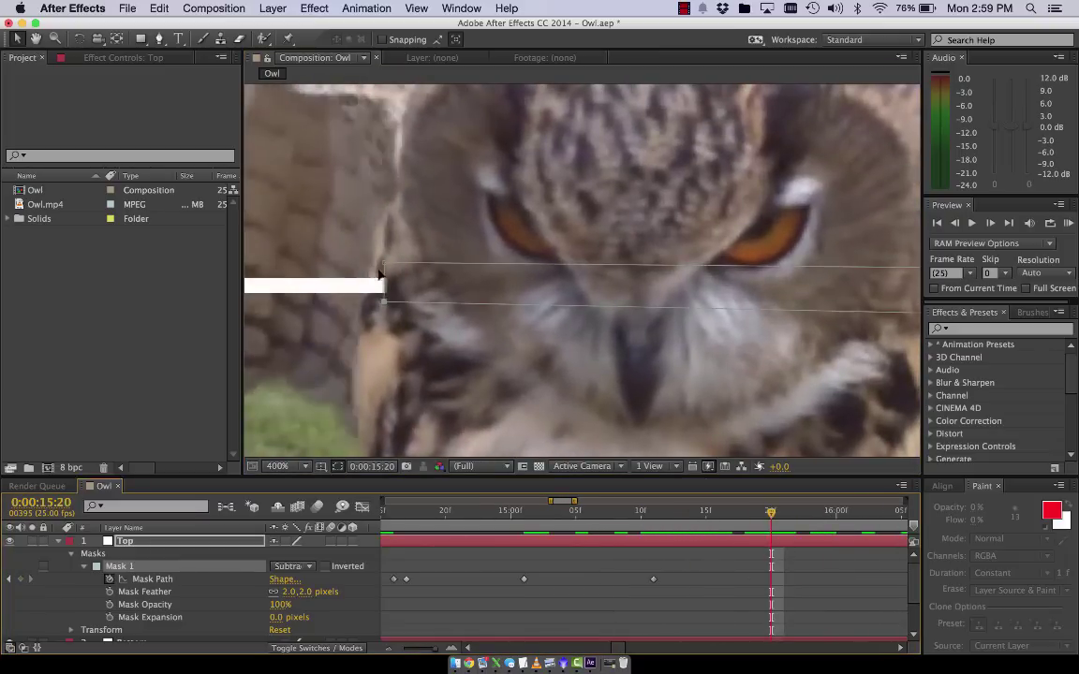
{"action": "left_click_drag", "start_coordinate": [385, 294], "coordinate": [378, 307]}
{"action": "key", "text": "Page_Down"}
{"action": "key", "text": "Page_Down"}
{"action": "key", "text": "Page_Down"}
{"action": "key", "text": "Page_Down"}
{"action": "key", "text": "Page_Down"}
{"action": "key", "text": "Page_Down"}
{"action": "key", "text": "Page_Down"}
{"action": "key", "text": "Page_Down"}
{"action": "key", "text": "Page_Down"}
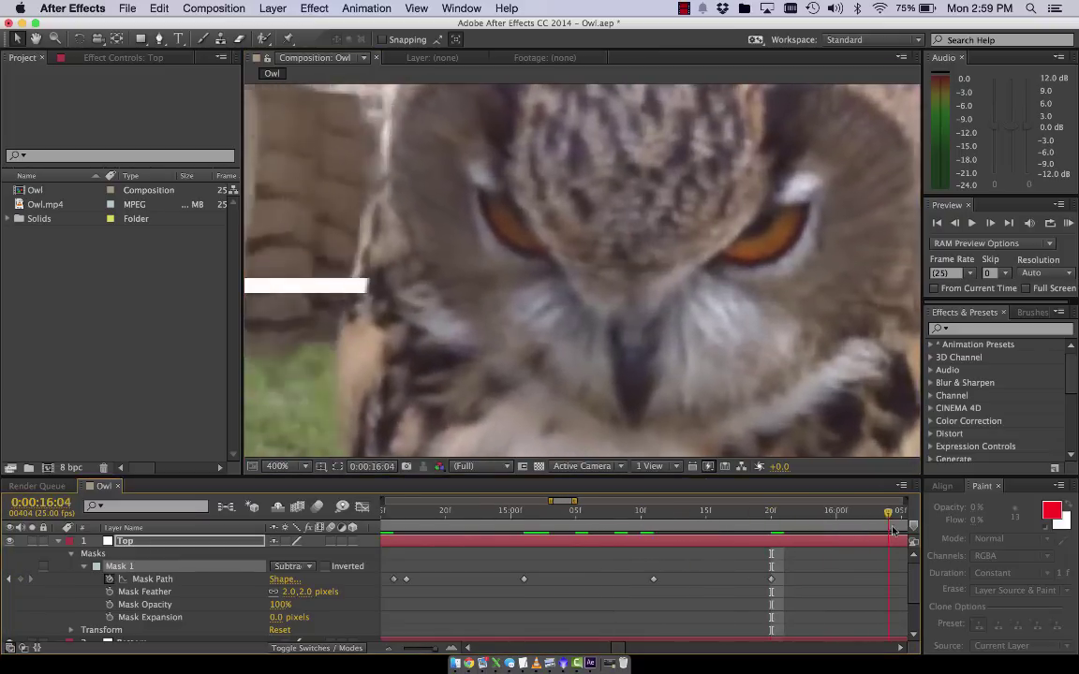
{"action": "left_click_drag", "start_coordinate": [370, 272], "coordinate": [325, 306]}
{"action": "key", "text": "shift+Page_Down"}
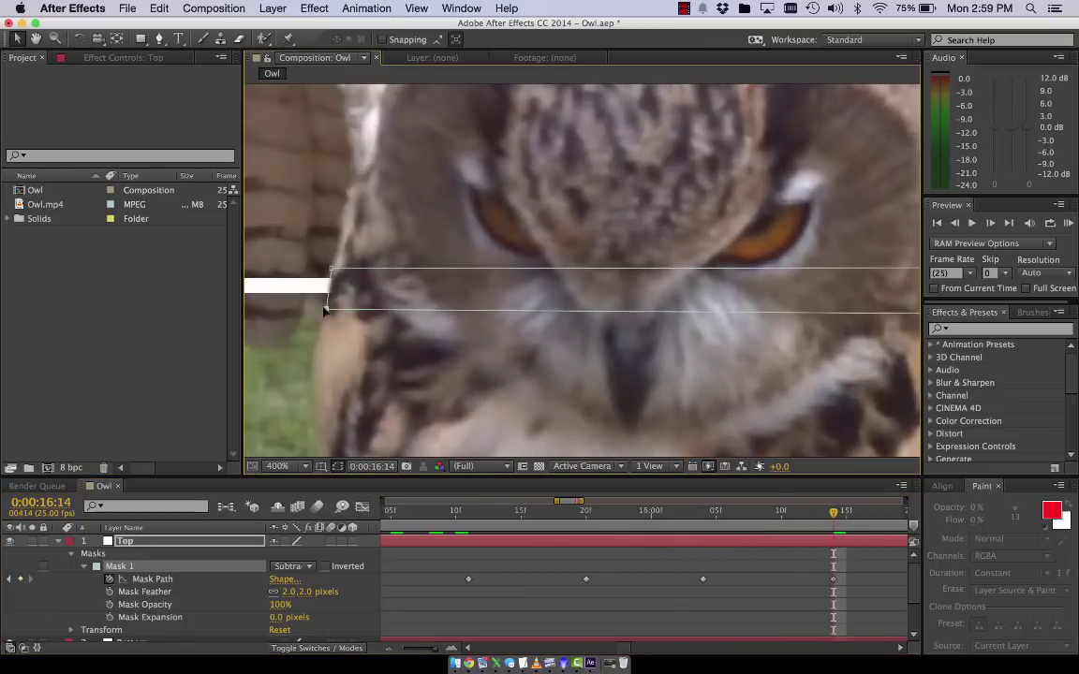
{"action": "left_click_drag", "start_coordinate": [833, 513], "coordinate": [779, 517]}
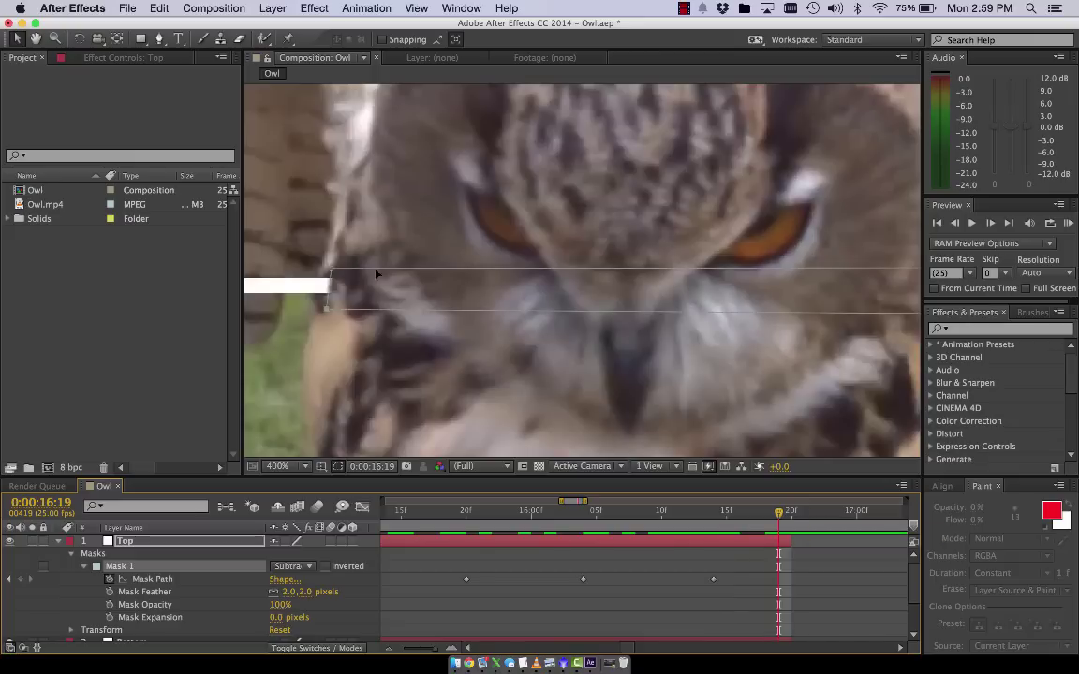
{"action": "left_click_drag", "start_coordinate": [334, 270], "coordinate": [316, 310]}
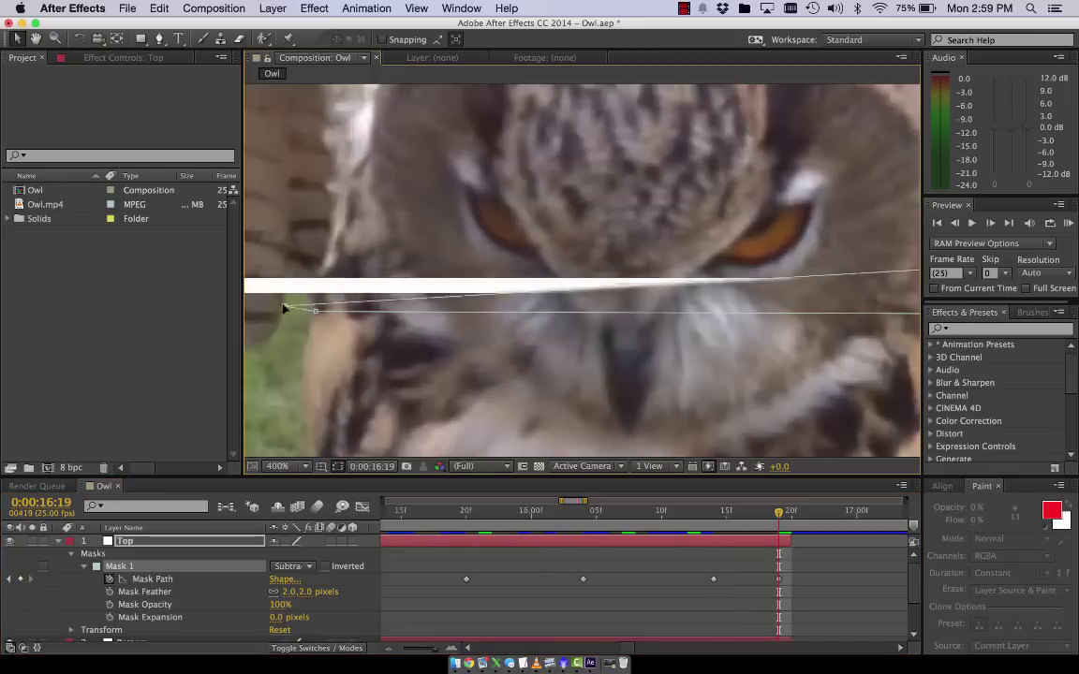
- Fit the right-hand corners of Mask 1 to the head's edge at 0:00:16:19 and 0:00:16:14, and check 0:00:16:04
{"action": "left_click_drag", "start_coordinate": [778, 513], "coordinate": [570, 513]}
{"action": "key", "text": "space"}
{"action": "left_click_drag", "start_coordinate": [793, 376], "coordinate": [573, 373]}
{"action": "key", "text": "k"}
{"action": "key", "text": "k"}
{"action": "key", "text": "k"}
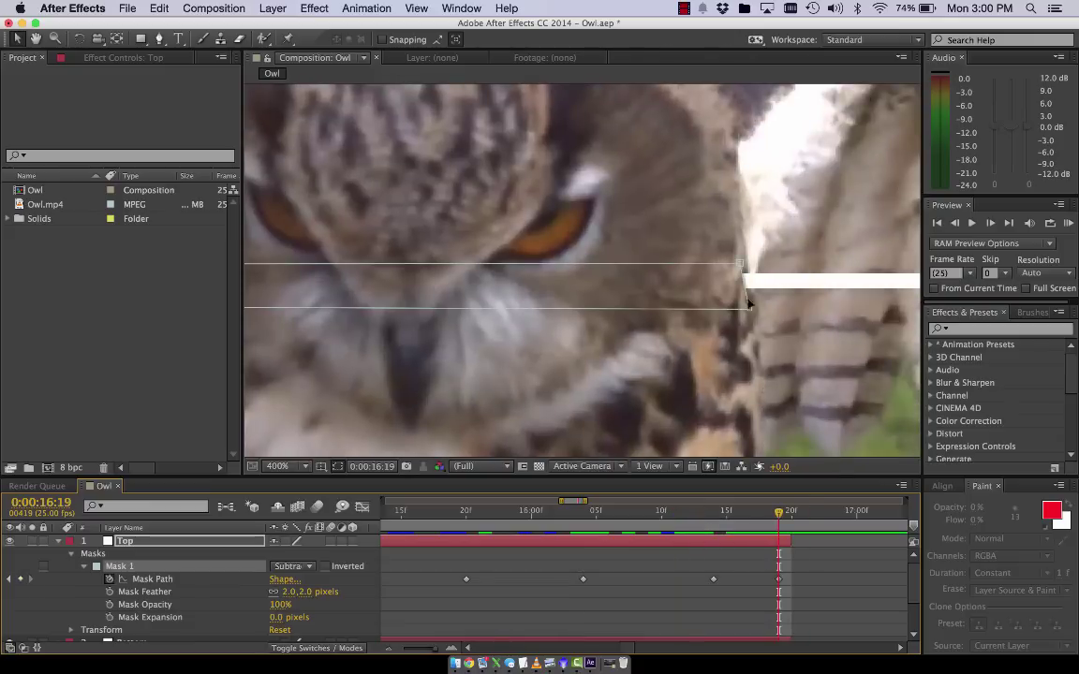
{"action": "key", "text": "j"}
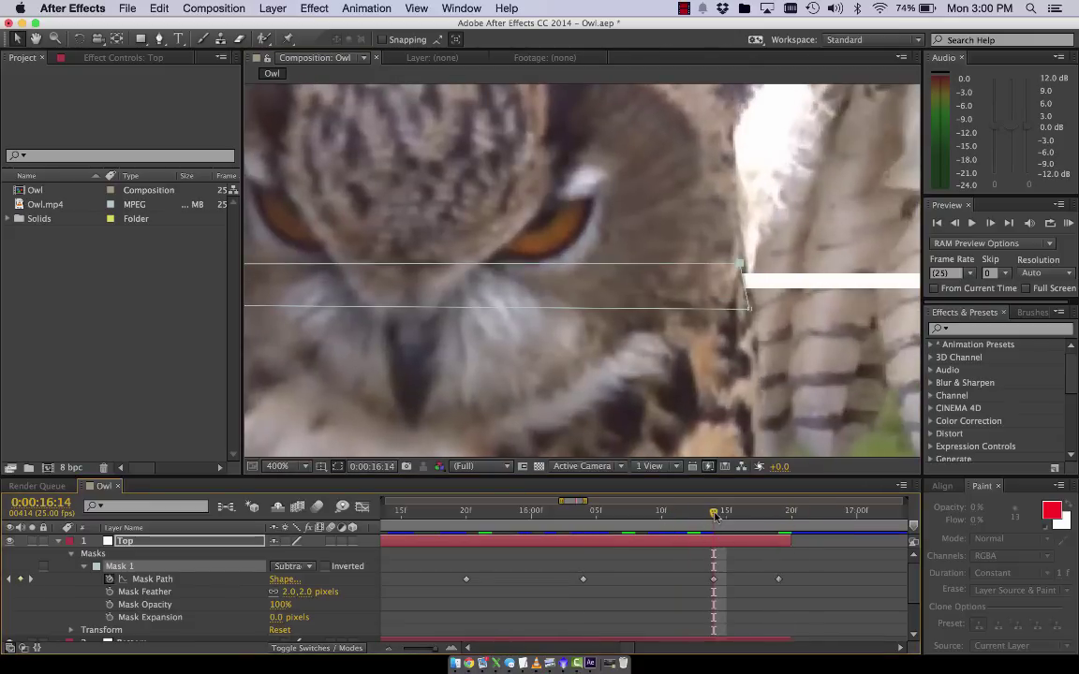
{"action": "key", "text": "j"}
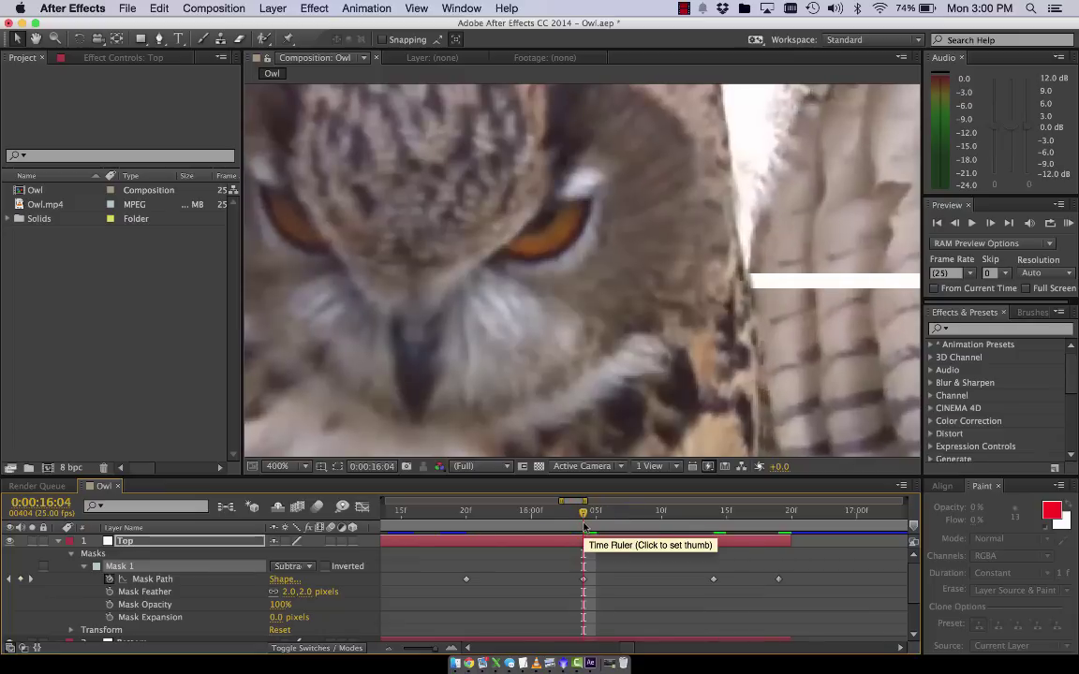
- Play the animation from 0:00:14:17 at 100% zoom to check both masked lines, and save the project
{"action": "left_click_drag", "start_coordinate": [583, 513], "coordinate": [474, 536]}
{"action": "key", "text": "slash"}
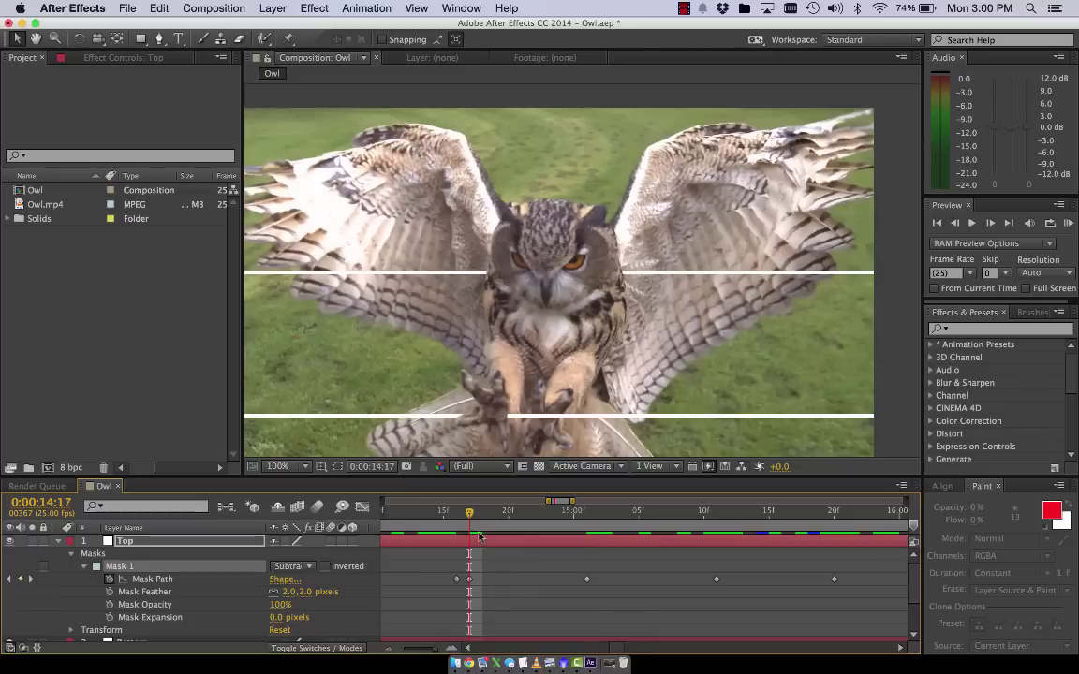
{"action": "key", "text": "space"}
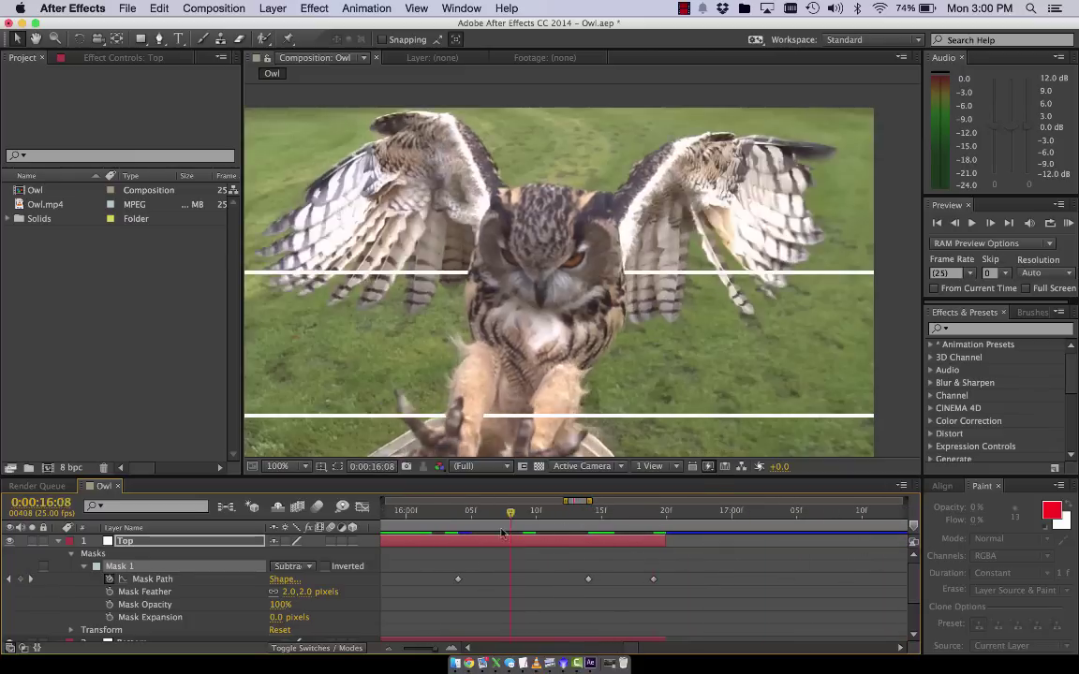
{"action": "key", "text": "space"}
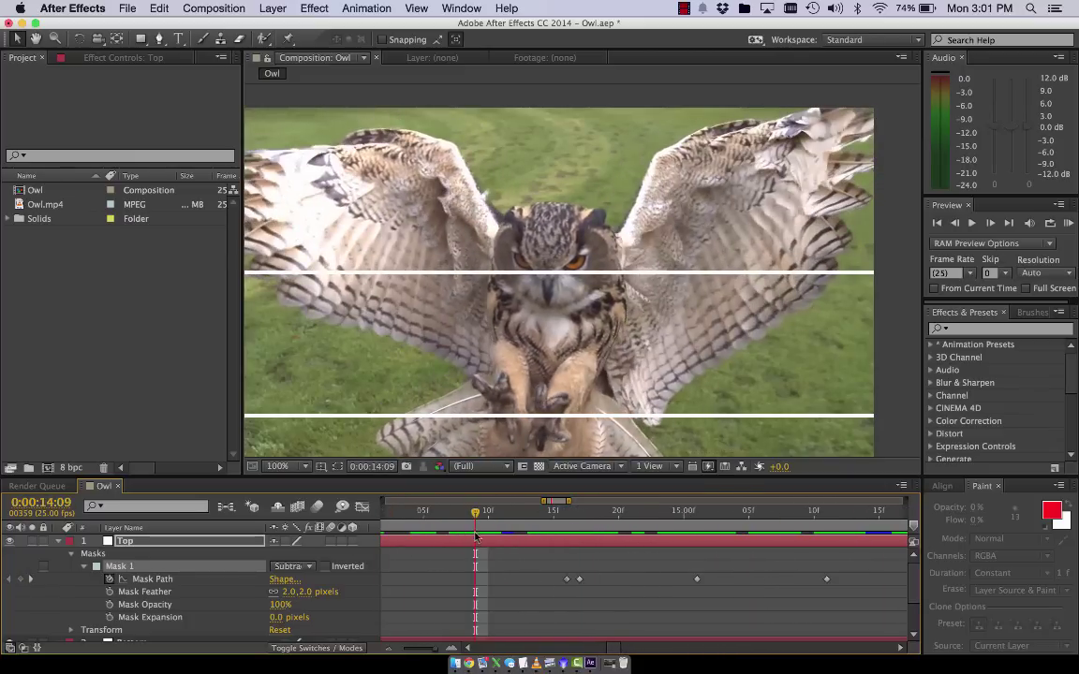
{"action": "key", "text": "super+s"}
{"action": "left_click", "coordinate": [683, 9]}
- At 0:00:15:22, draw a small rectangular mask on the Bottom layer over the right-hand toe, just above the line
{"action": "left_click_drag", "start_coordinate": [422, 513], "coordinate": [518, 515]}
{"action": "left_click_drag", "start_coordinate": [612, 250], "coordinate": [606, 245]}
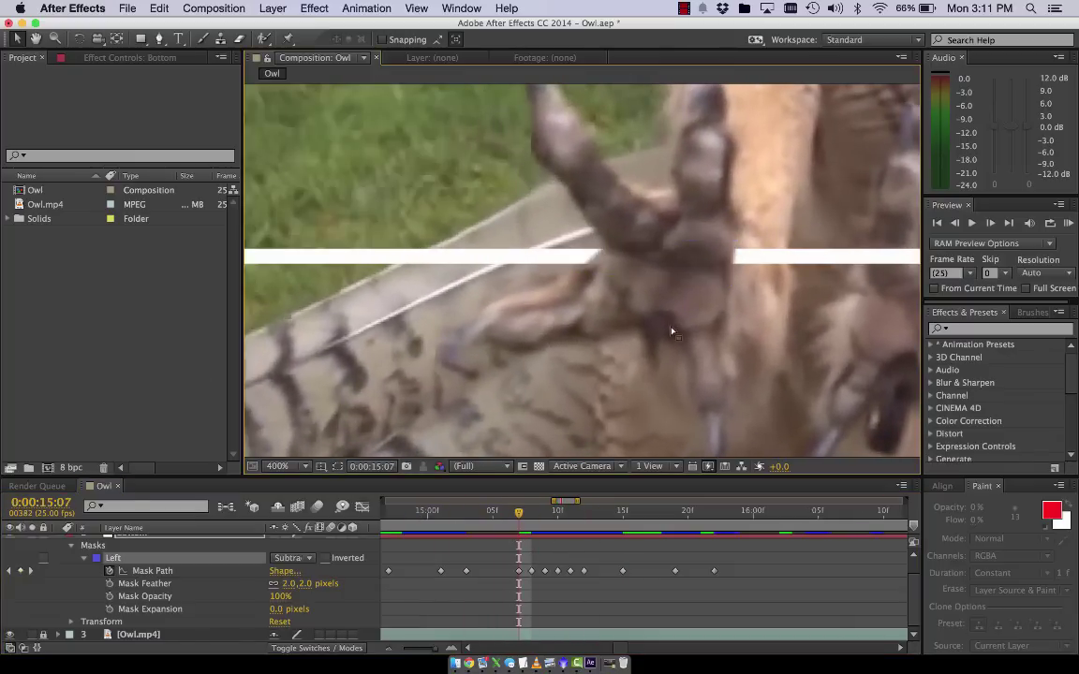
{"action": "mouse_move", "coordinate": [518, 514]}
{"action": "left_mouse_down"}
{"action": "mouse_move", "coordinate": [414, 514]}
{"action": "mouse_move", "coordinate": [721, 529]}
{"action": "mouse_move", "coordinate": [711, 528]}
{"action": "left_mouse_up"}
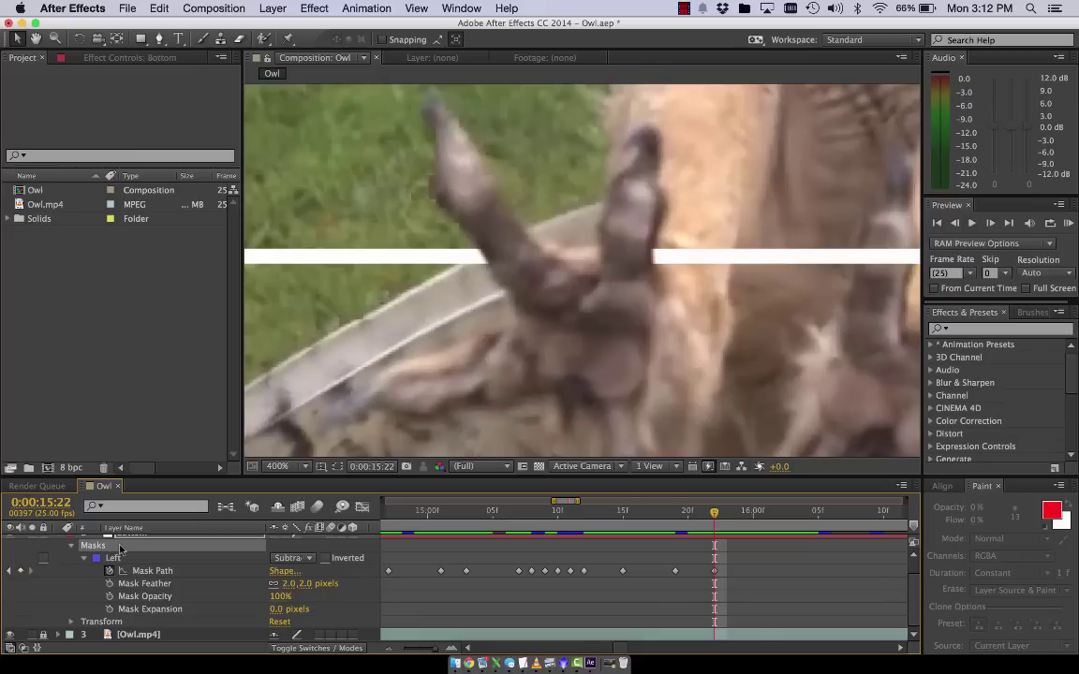
{"action": "scroll", "coordinate": [224, 557], "scroll_direction": "up", "scroll_amount": 1}
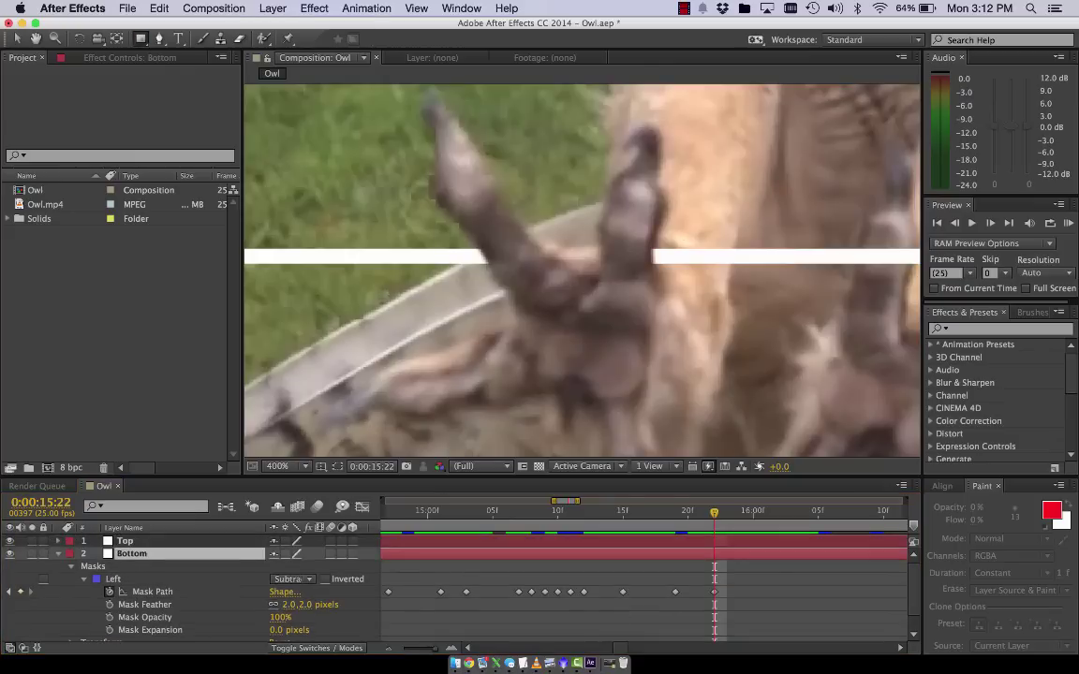
{"action": "left_click_drag", "start_coordinate": [589, 221], "coordinate": [674, 205]}
{"action": "key", "text": "v"}
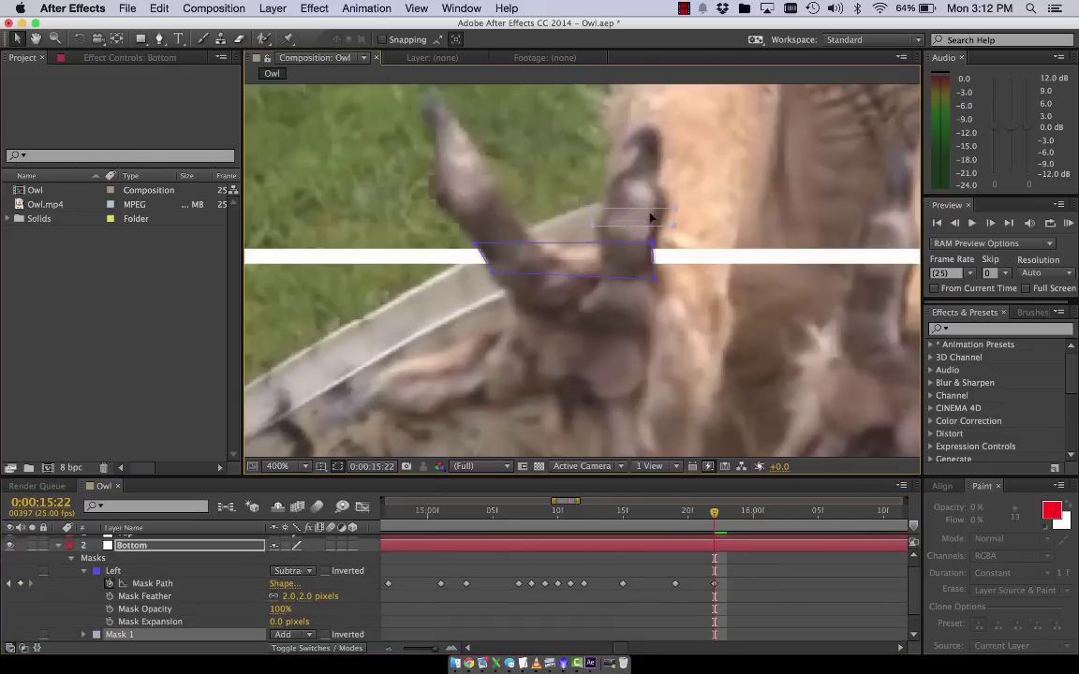
- Rename the new Bottom mask "Left 2" and set its mode to Subtract
{"action": "left_click", "coordinate": [129, 635]}
{"action": "key", "text": "Return"}
{"action": "type", "text": "L"}
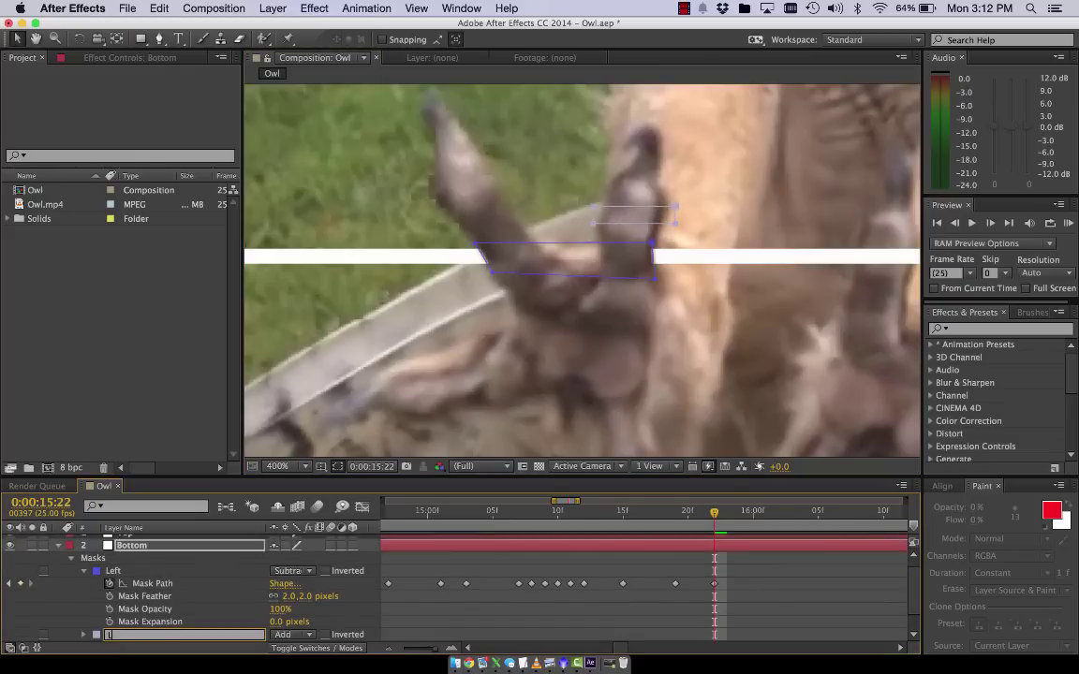
{"action": "key", "text": "Return"}
{"action": "scroll", "coordinate": [52, 623], "scroll_direction": "down", "scroll_amount": 2}
{"action": "scroll", "coordinate": [53, 623], "scroll_direction": "right", "scroll_amount": 2}
{"action": "left_click", "coordinate": [303, 609]}
{"action": "left_click", "coordinate": [306, 582]}
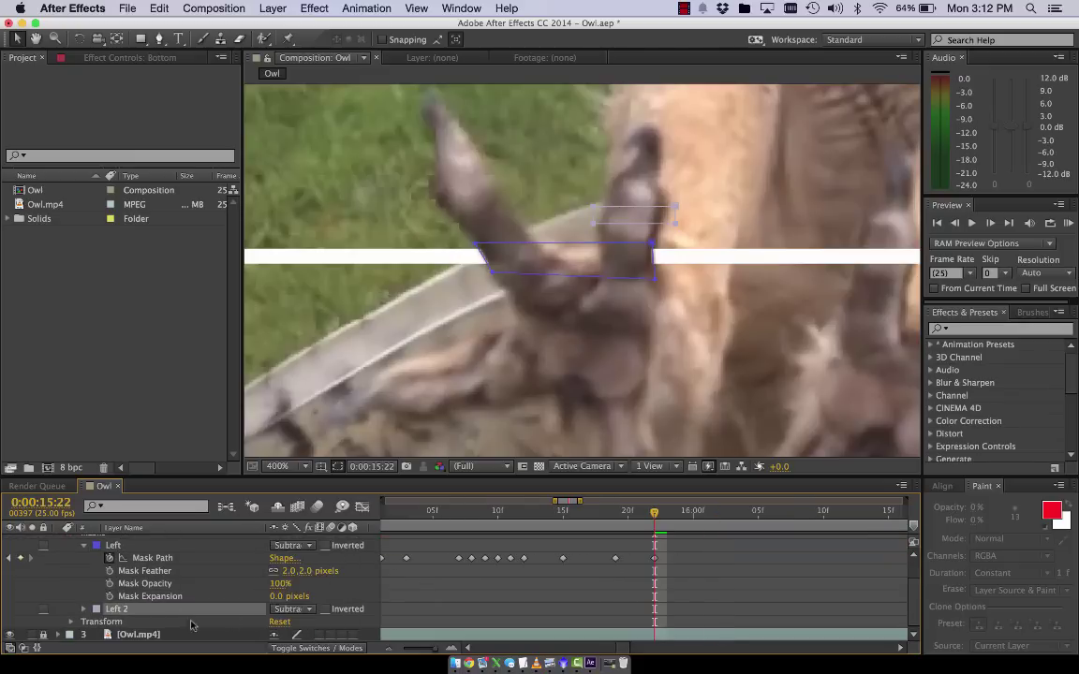
- Set the Left 2 mask's feather to 2.0, 2.0 pixels and start keyframing its Mask Path at 0:00:15:21
{"action": "left_click", "coordinate": [83, 609]}
{"action": "scroll", "coordinate": [186, 595], "scroll_direction": "down", "scroll_amount": 2}
{"action": "scroll", "coordinate": [185, 594], "scroll_direction": "down", "scroll_amount": 2}
{"action": "left_click", "coordinate": [291, 585]}
{"action": "type", "text": "2"}
{"action": "key", "text": "Tab"}
{"action": "type", "text": "2"}
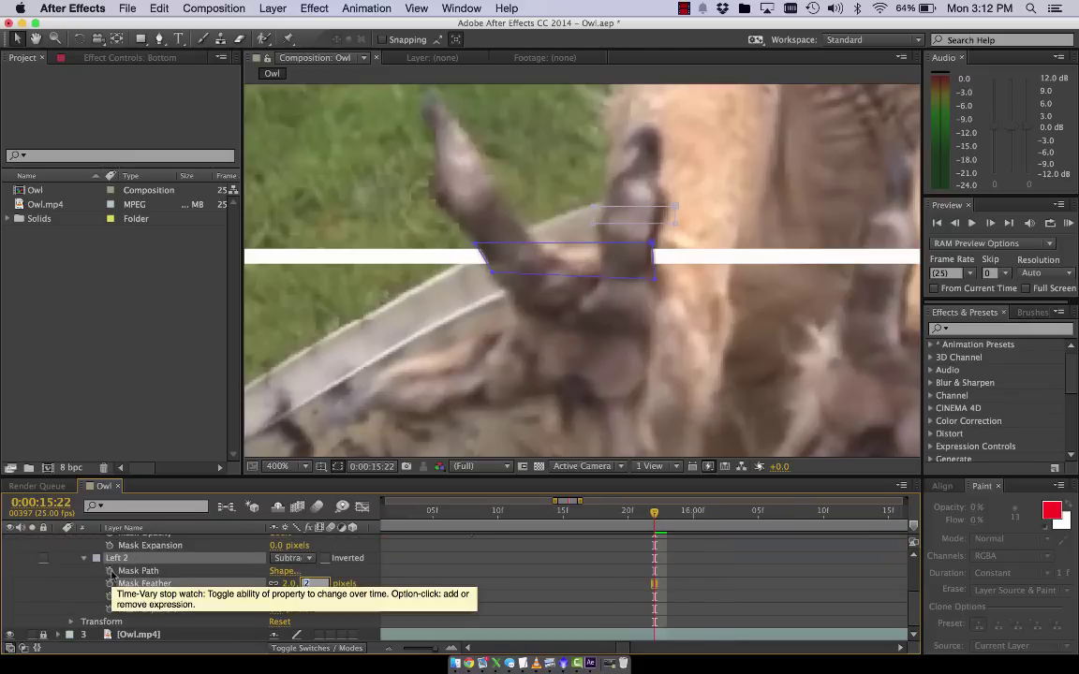
{"action": "mouse_move", "coordinate": [653, 513]}
{"action": "left_mouse_down"}
{"action": "mouse_move", "coordinate": [642, 516]}
{"action": "mouse_move", "coordinate": [661, 518]}
{"action": "left_mouse_up"}
{"action": "left_click", "coordinate": [110, 572]}
- Add a Mask Path keyframe to the Left mask at 0:00:15:21, nudging its upper right corner to the toe's edge
{"action": "scroll", "coordinate": [662, 564], "scroll_direction": "up", "scroll_amount": 4}
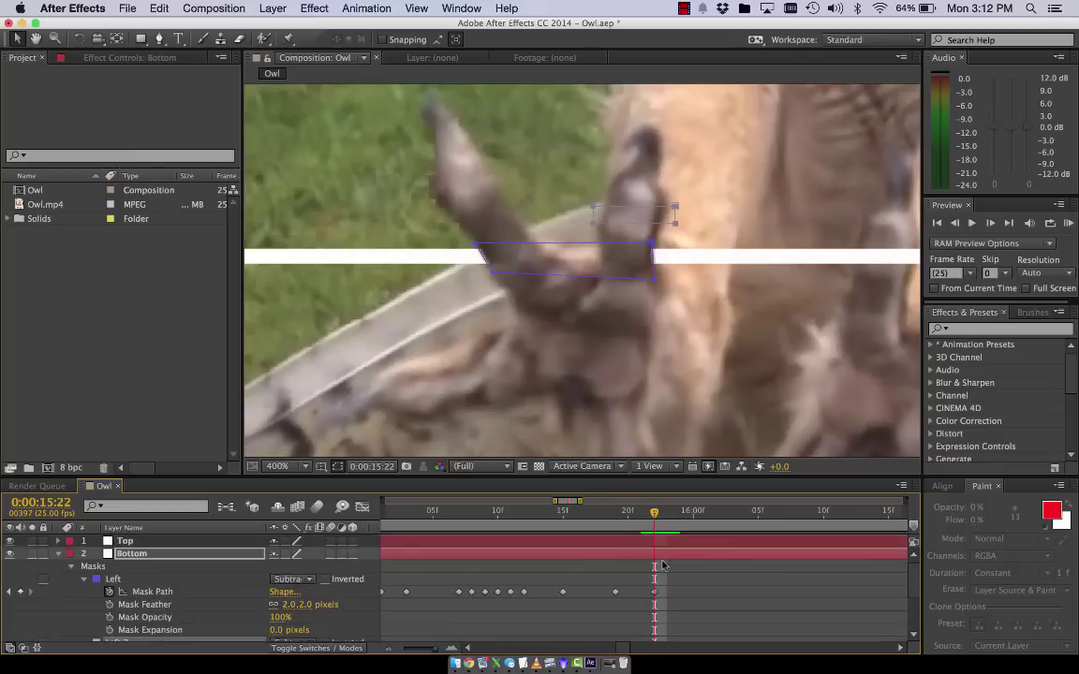
{"action": "scroll", "coordinate": [662, 564], "scroll_direction": "down", "scroll_amount": 1}
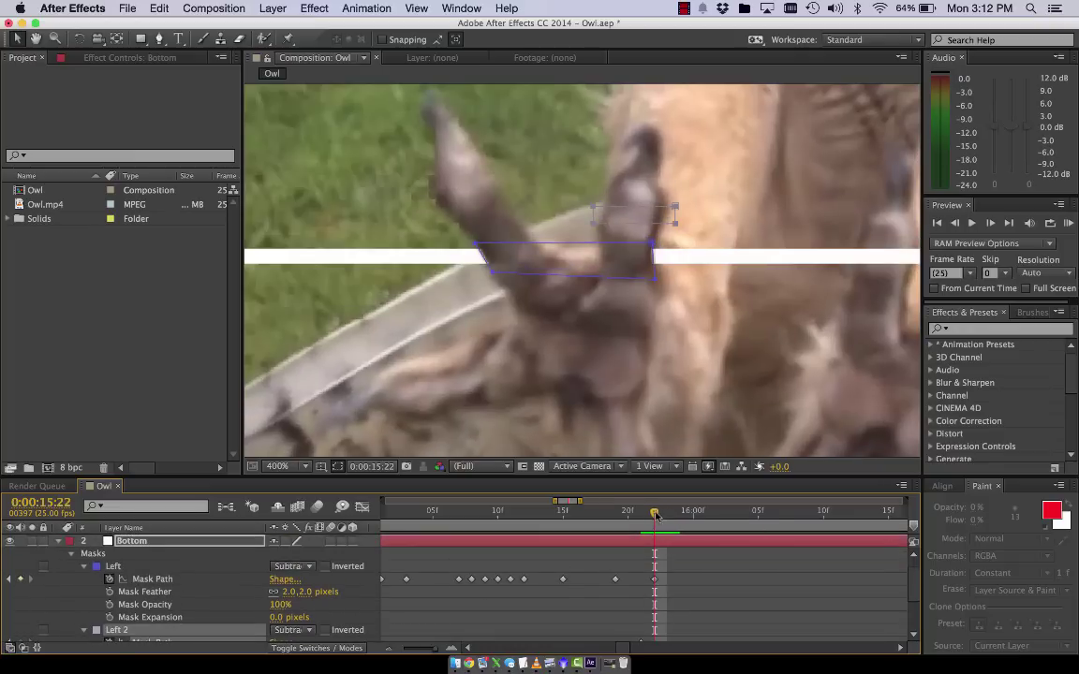
{"action": "left_click_drag", "start_coordinate": [655, 516], "coordinate": [649, 571]}
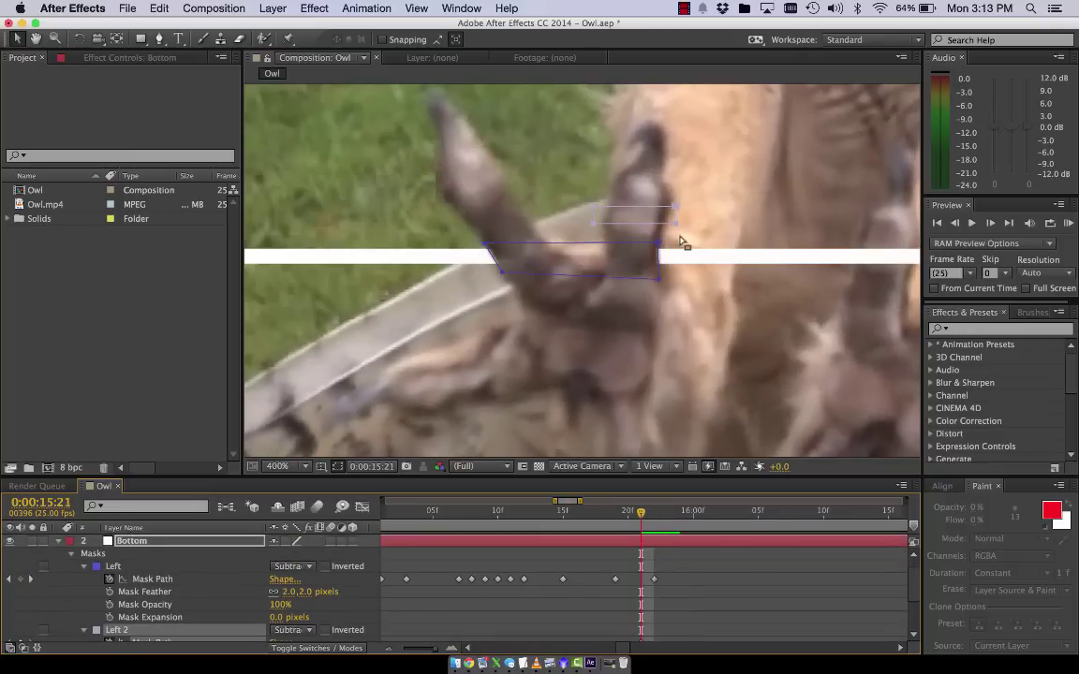
{"action": "left_click_drag", "start_coordinate": [658, 247], "coordinate": [659, 243]}
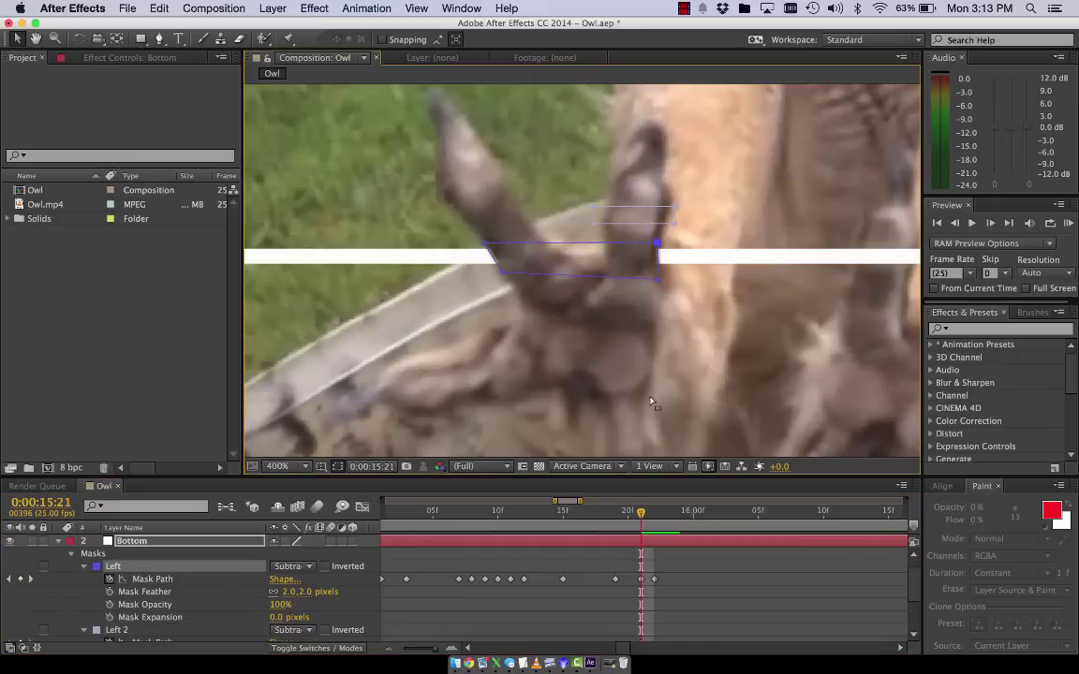
- At 0:00:15:22, narrow the Left mask to the left-hand toe and stretch Left 2 across the line over the right-hand toe
{"action": "left_click_drag", "start_coordinate": [640, 516], "coordinate": [654, 516]}
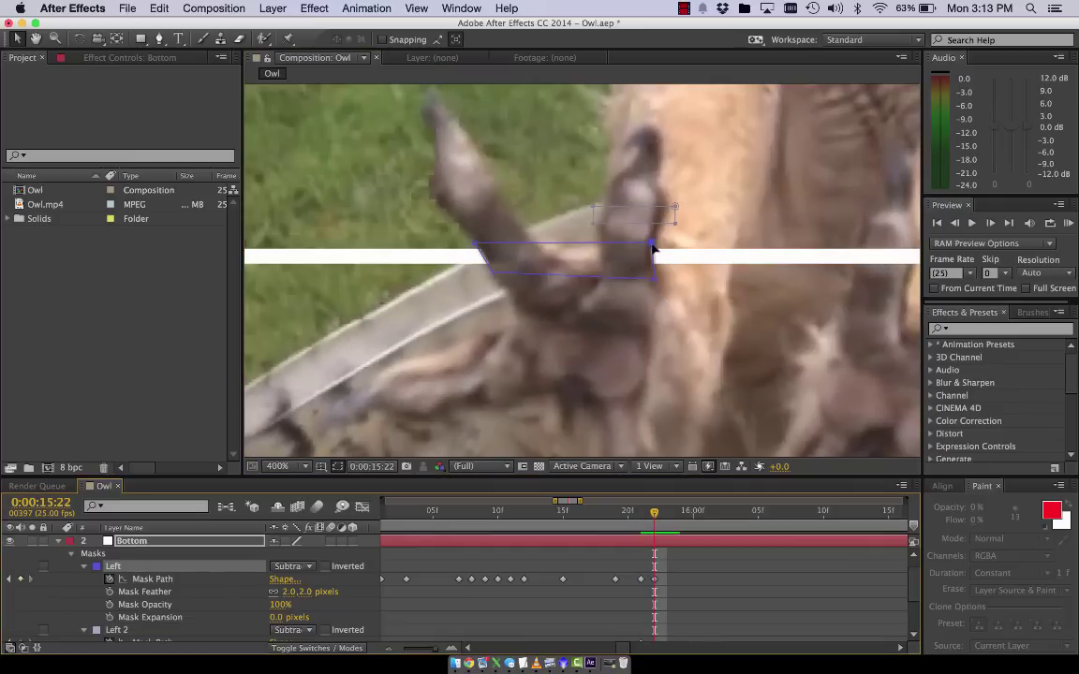
{"action": "left_click_drag", "start_coordinate": [653, 248], "coordinate": [536, 243]}
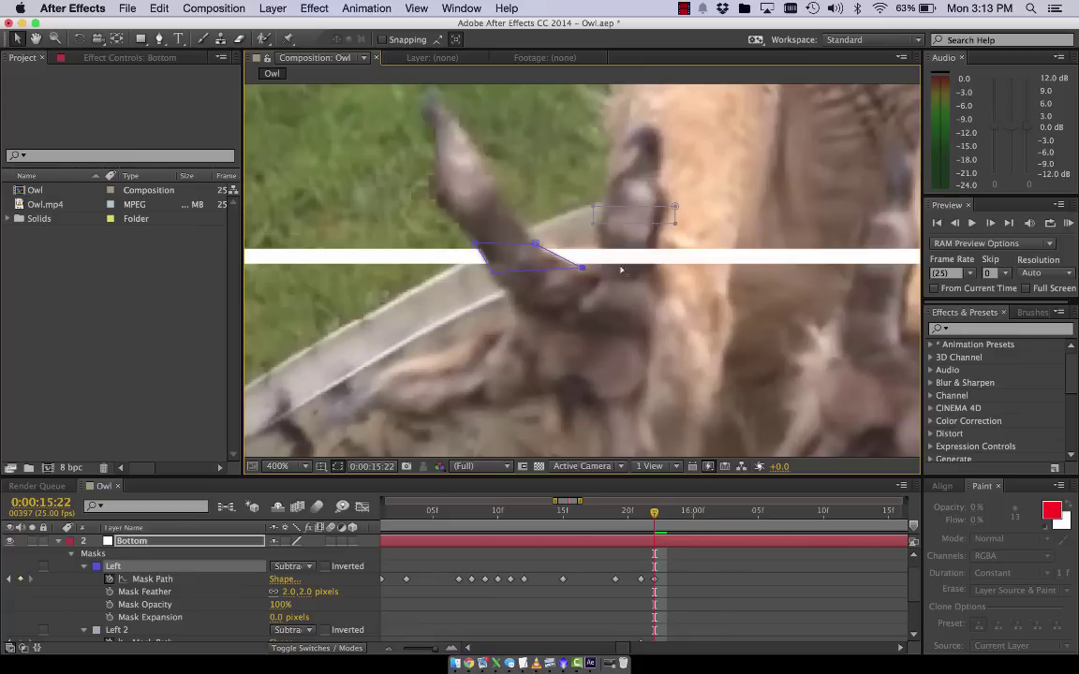
{"action": "left_click_drag", "start_coordinate": [616, 223], "coordinate": [628, 273]}
{"action": "scroll", "coordinate": [426, 602], "scroll_direction": "down", "scroll_amount": 4}
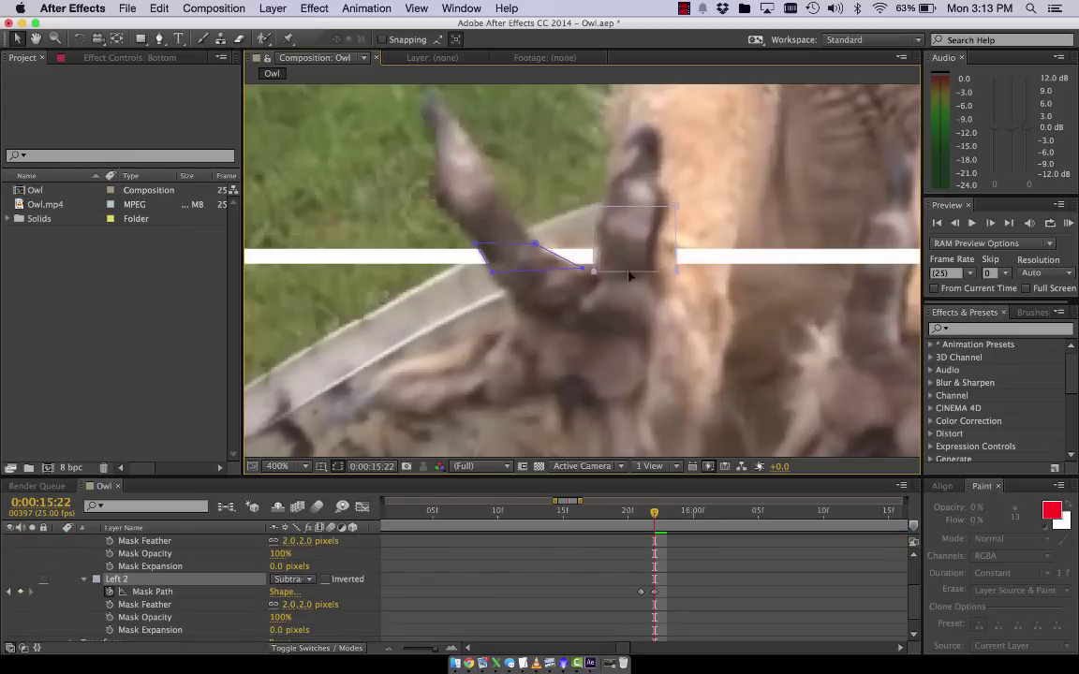
{"action": "left_click_drag", "start_coordinate": [674, 207], "coordinate": [594, 269]}
- Refine the inner corners of Left and Left 2 at 0:00:15:22 so the line shows only in the gap between the toes
{"action": "key", "text": "super+shift+h"}
{"action": "left_click_drag", "start_coordinate": [655, 513], "coordinate": [650, 515]}
{"action": "key", "text": "super+shift+h"}
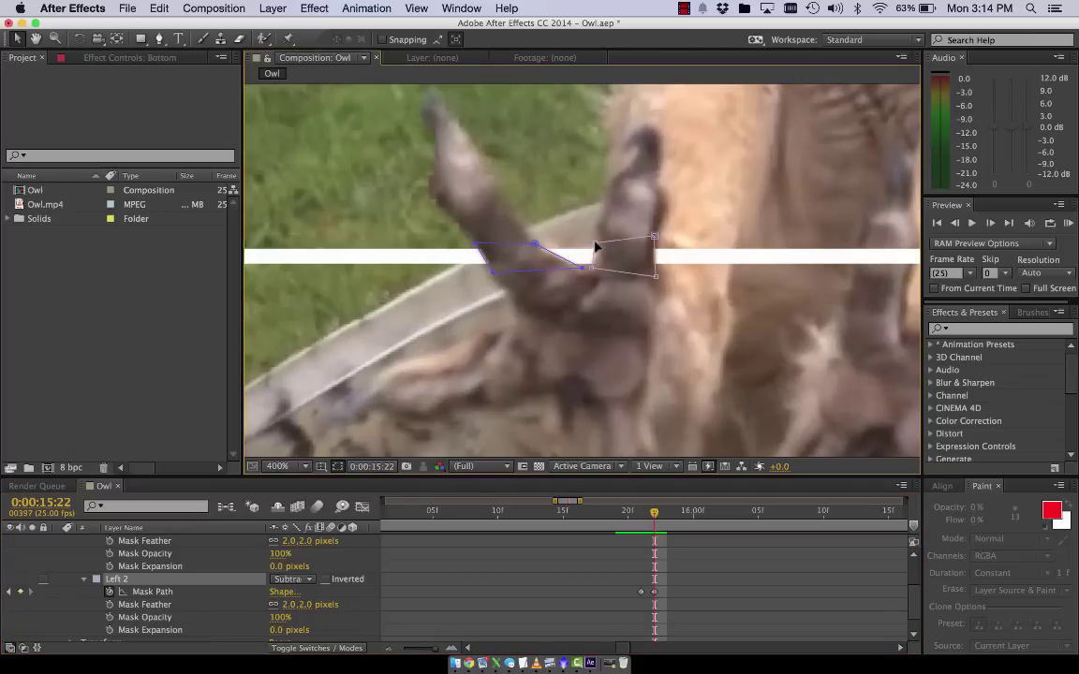
{"action": "left_click_drag", "start_coordinate": [596, 246], "coordinate": [569, 269]}
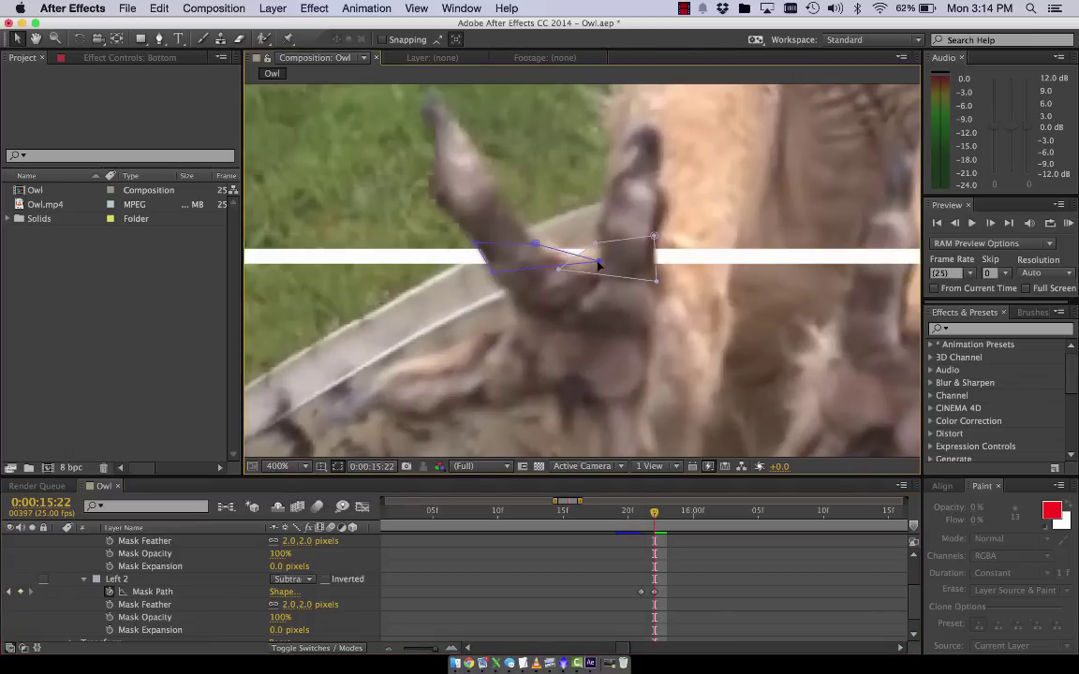
{"action": "key", "text": "super+shift+h"}
{"action": "left_click", "coordinate": [684, 9]}
{"action": "left_click", "coordinate": [697, 29]}
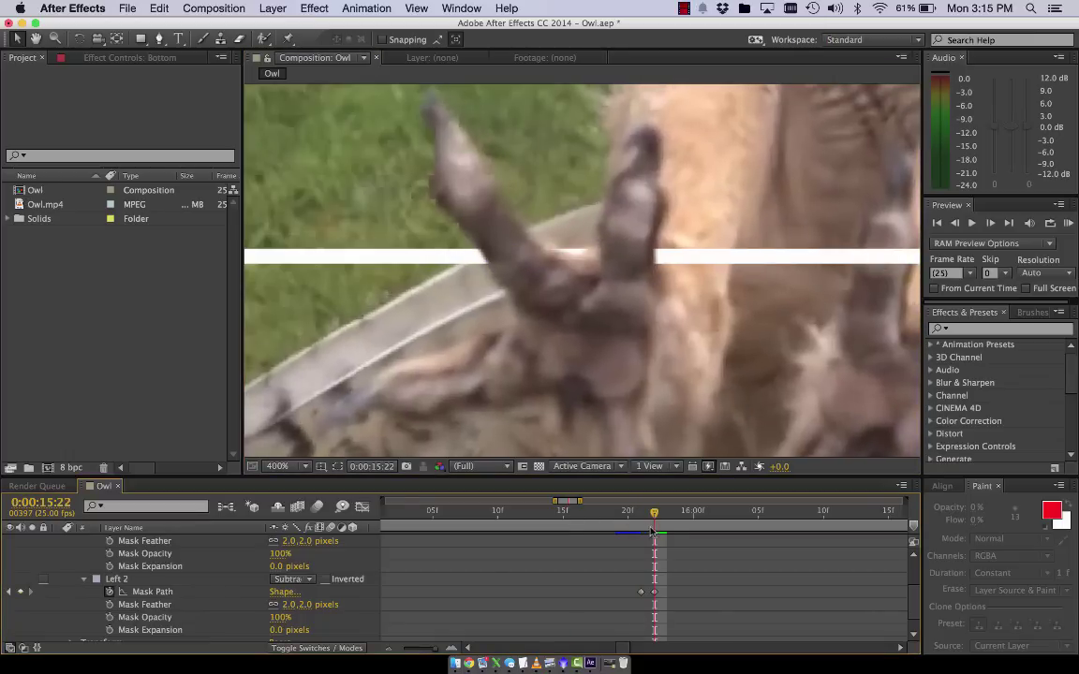
- At 0:00:15:23, fit the right-hand corners of Left 2 to the edge of the right-hand toe
{"action": "key", "text": "Page_Down"}
{"action": "left_click_drag", "start_coordinate": [655, 289], "coordinate": [646, 281]}
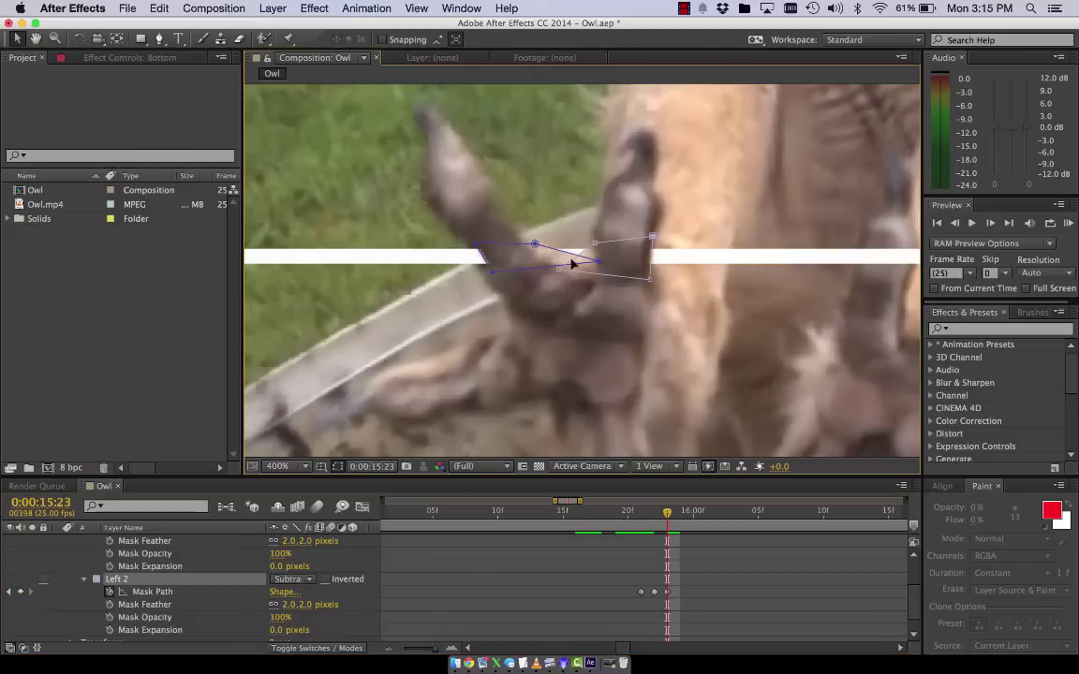
{"action": "left_click", "coordinate": [532, 246]}
- At 0:00:16:02, reshape the Left mask around the left-hand toe and Left 2 around the right-hand toe
{"action": "left_click_drag", "start_coordinate": [488, 263], "coordinate": [439, 263]}
{"action": "key", "text": "super+shift+h"}
{"action": "key", "text": "super+shift+h"}
{"action": "key", "text": "Page_Down"}
{"action": "key", "text": "Page_Down"}
{"action": "key", "text": "Page_Down"}
{"action": "key", "text": "Page_Down"}
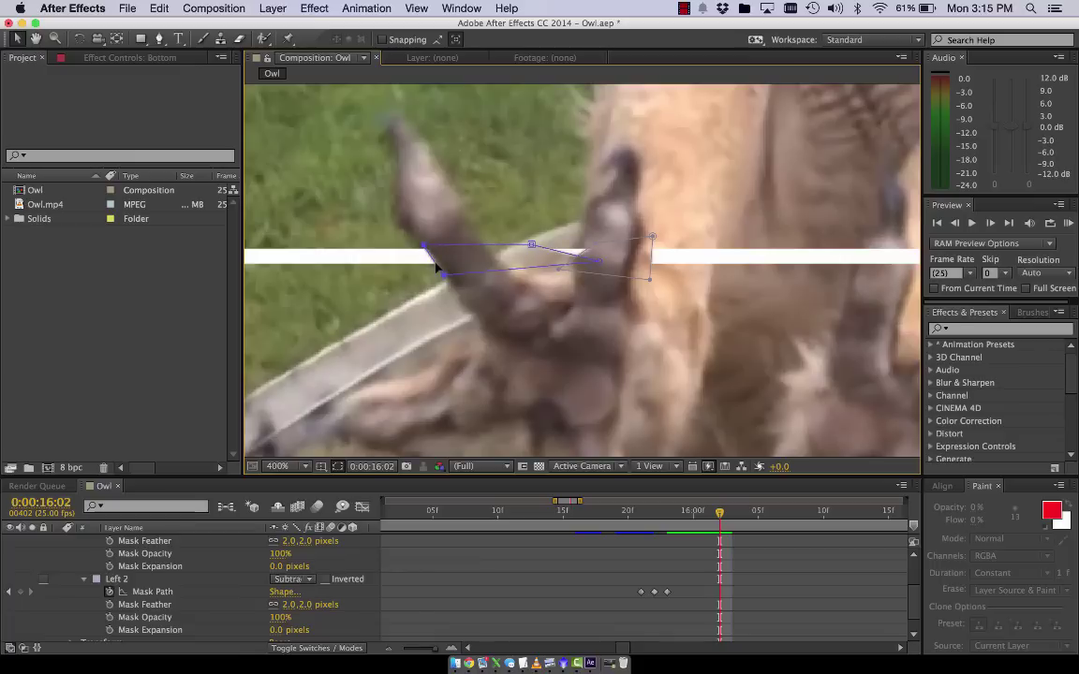
{"action": "left_click_drag", "start_coordinate": [531, 244], "coordinate": [482, 239]}
{"action": "left_click_drag", "start_coordinate": [599, 261], "coordinate": [492, 253]}
{"action": "left_click_drag", "start_coordinate": [558, 269], "coordinate": [574, 243]}
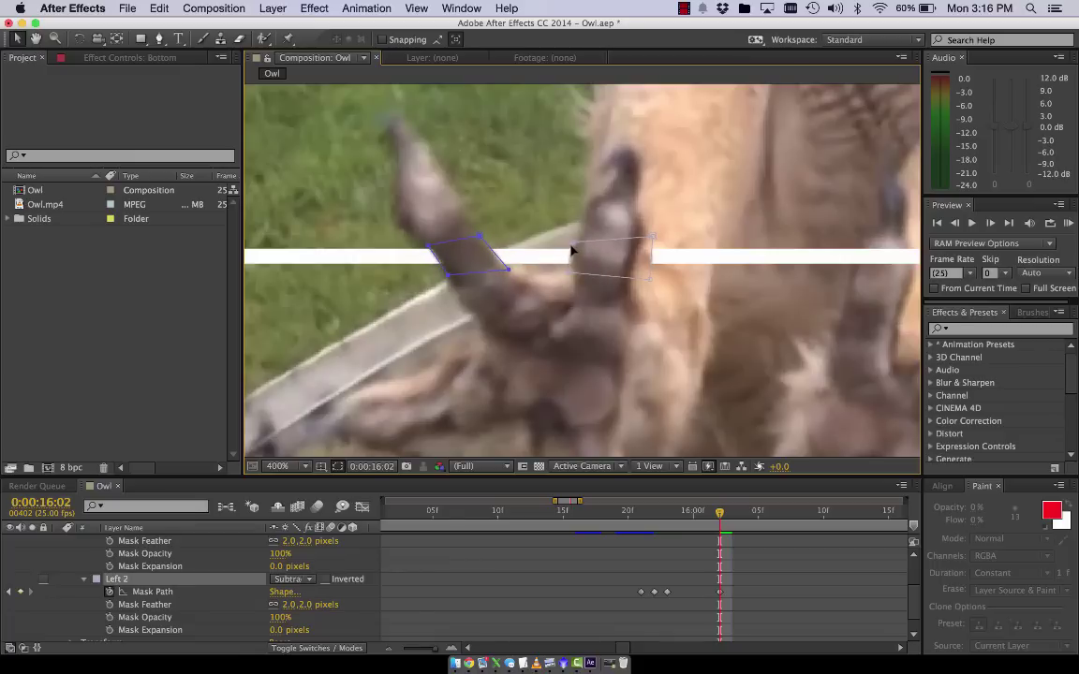
{"action": "left_click_drag", "start_coordinate": [651, 256], "coordinate": [637, 264]}
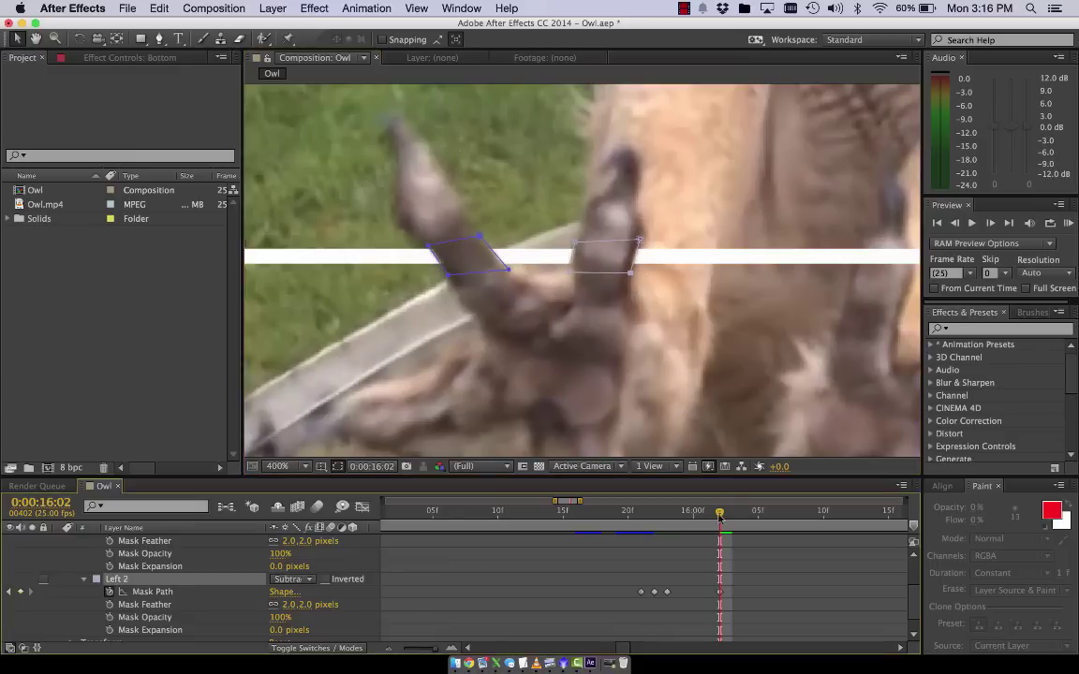
- Scrub around 0:00:16:01, close up and at 100% zoom, to check how the toes overlap the Bottom line
{"action": "mouse_move", "coordinate": [686, 513]}
{"action": "left_mouse_down"}
{"action": "mouse_move", "coordinate": [672, 514]}
{"action": "mouse_move", "coordinate": [731, 531]}
{"action": "mouse_move", "coordinate": [669, 522]}
{"action": "mouse_move", "coordinate": [705, 517]}
{"action": "left_mouse_up"}
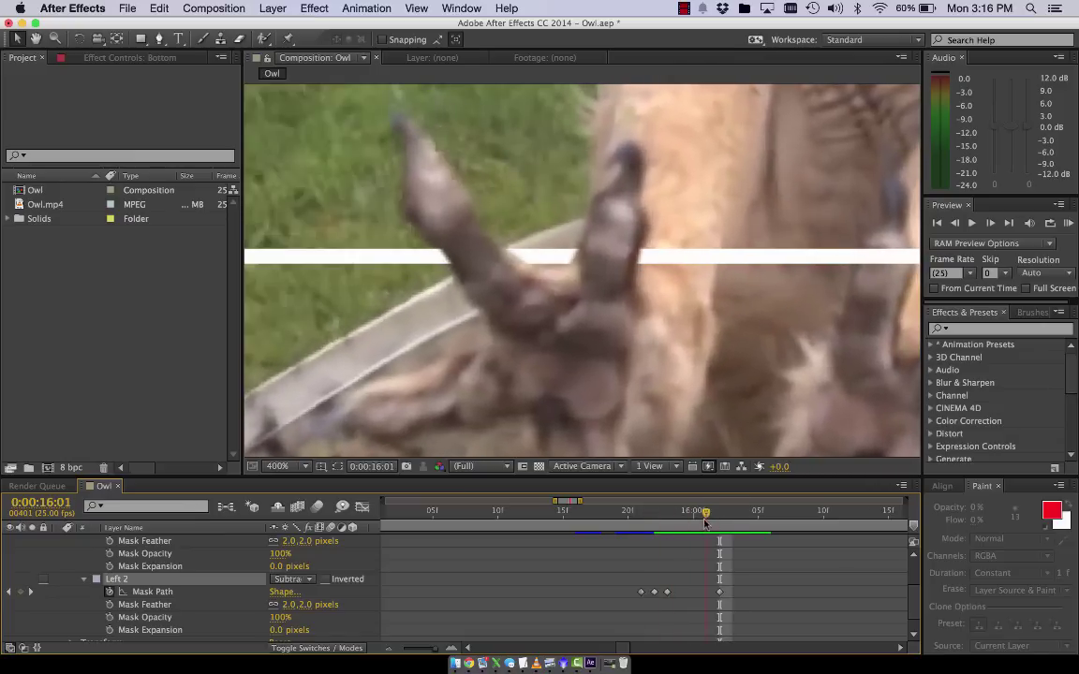
{"action": "scroll", "coordinate": [643, 373], "scroll_direction": "down", "scroll_amount": 4}
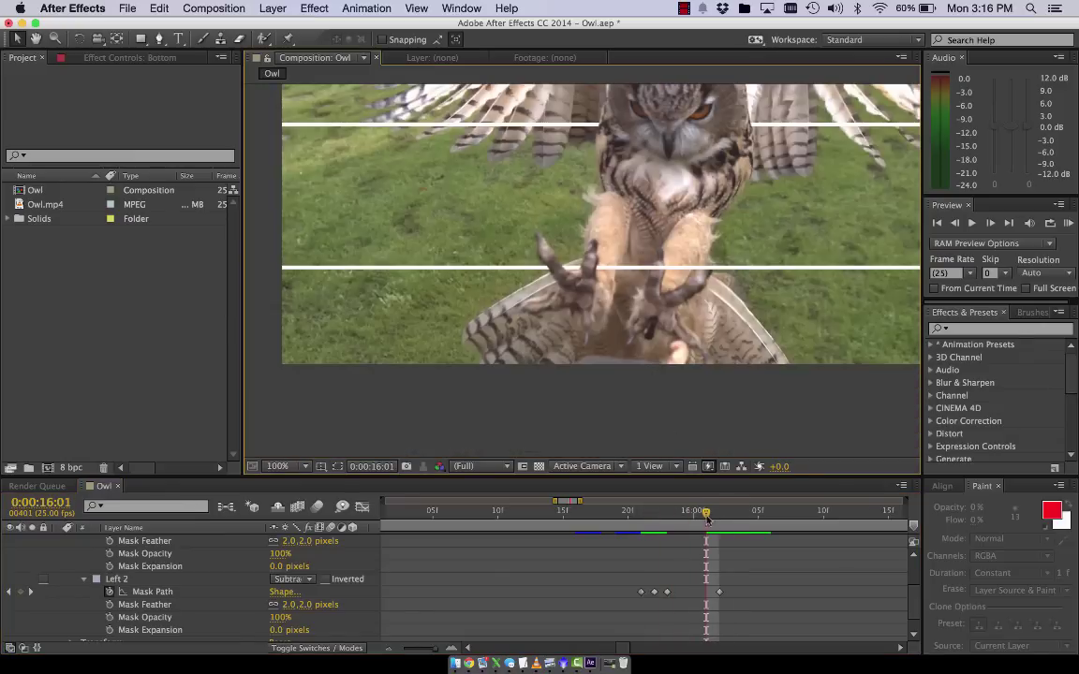
{"action": "mouse_move", "coordinate": [705, 518]}
{"action": "left_mouse_down"}
{"action": "mouse_move", "coordinate": [571, 520]}
{"action": "mouse_move", "coordinate": [747, 520]}
{"action": "mouse_move", "coordinate": [686, 519]}
{"action": "left_mouse_up"}
{"action": "left_click", "coordinate": [683, 8]}
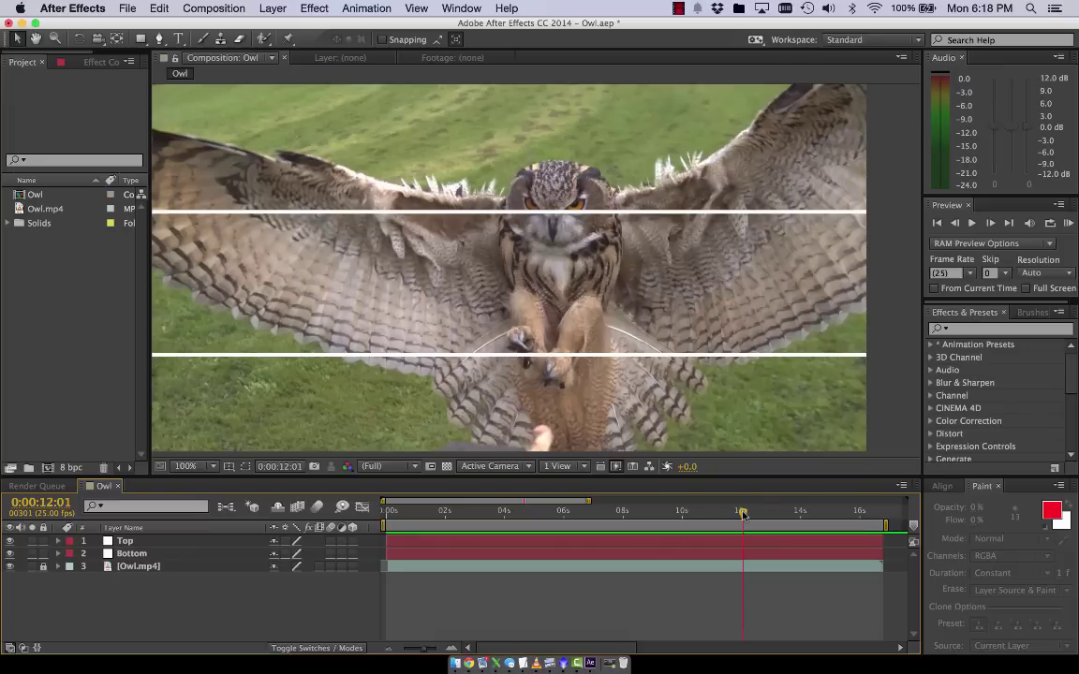
- Scrub from 0:00:12:01 to 0:00:13:14 and examine the Top layer's mask around the owl's head
{"action": "left_click_drag", "start_coordinate": [741, 514], "coordinate": [787, 551]}
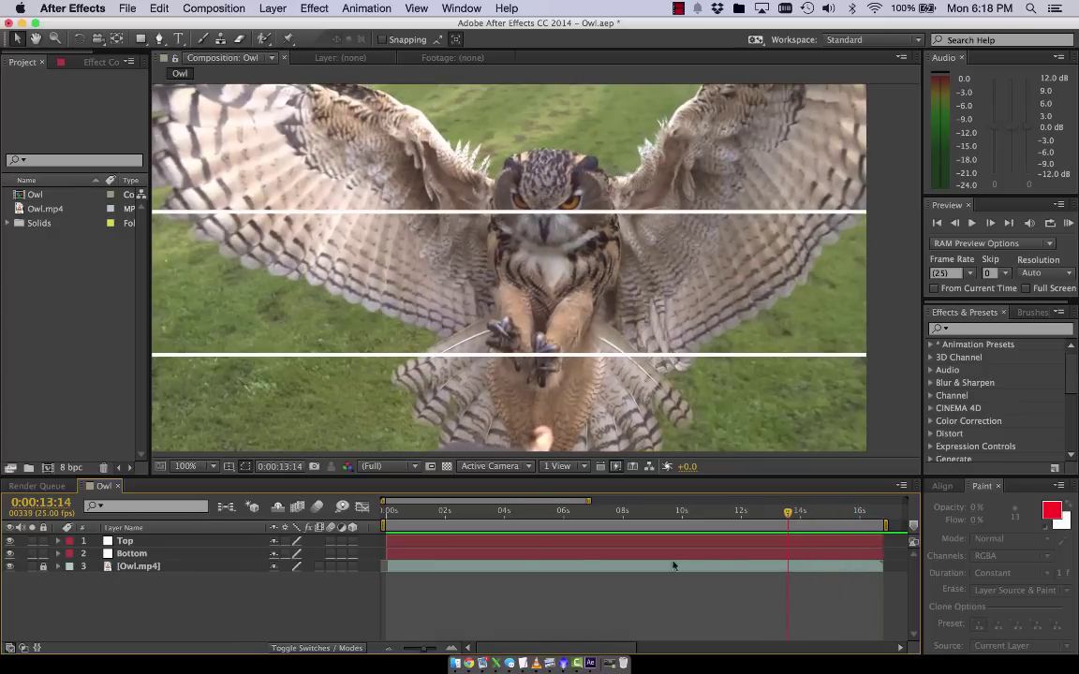
{"action": "left_click", "coordinate": [126, 543]}
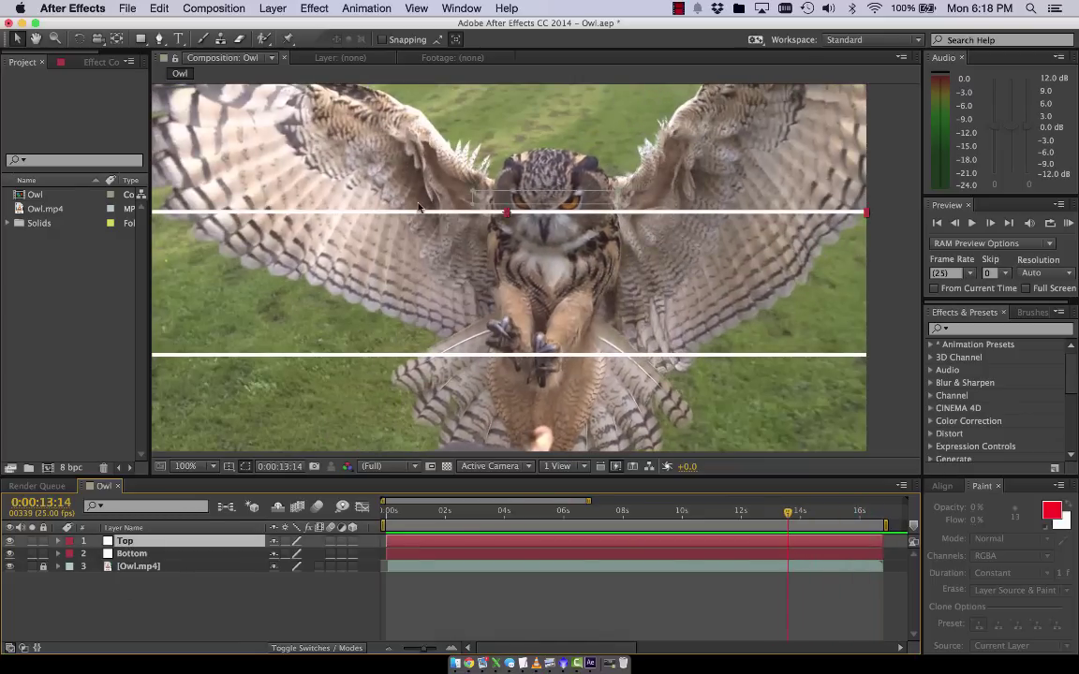
{"action": "key", "text": "period"}
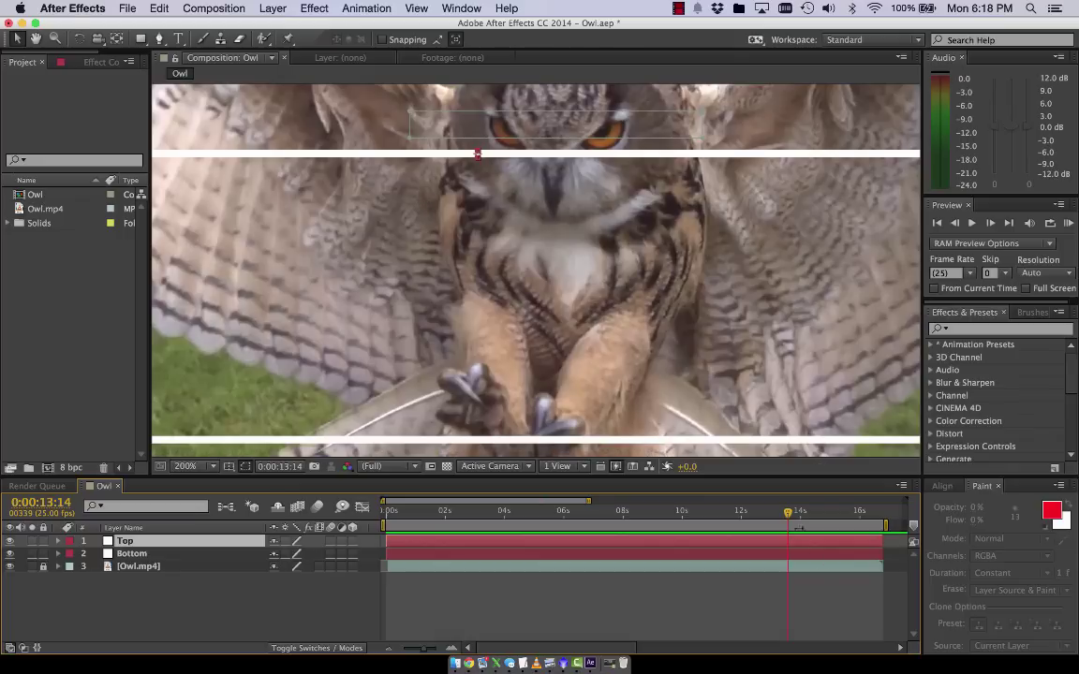
{"action": "mouse_move", "coordinate": [789, 514]}
{"action": "left_mouse_down"}
{"action": "mouse_move", "coordinate": [869, 514]}
{"action": "mouse_move", "coordinate": [781, 514]}
{"action": "left_mouse_up"}
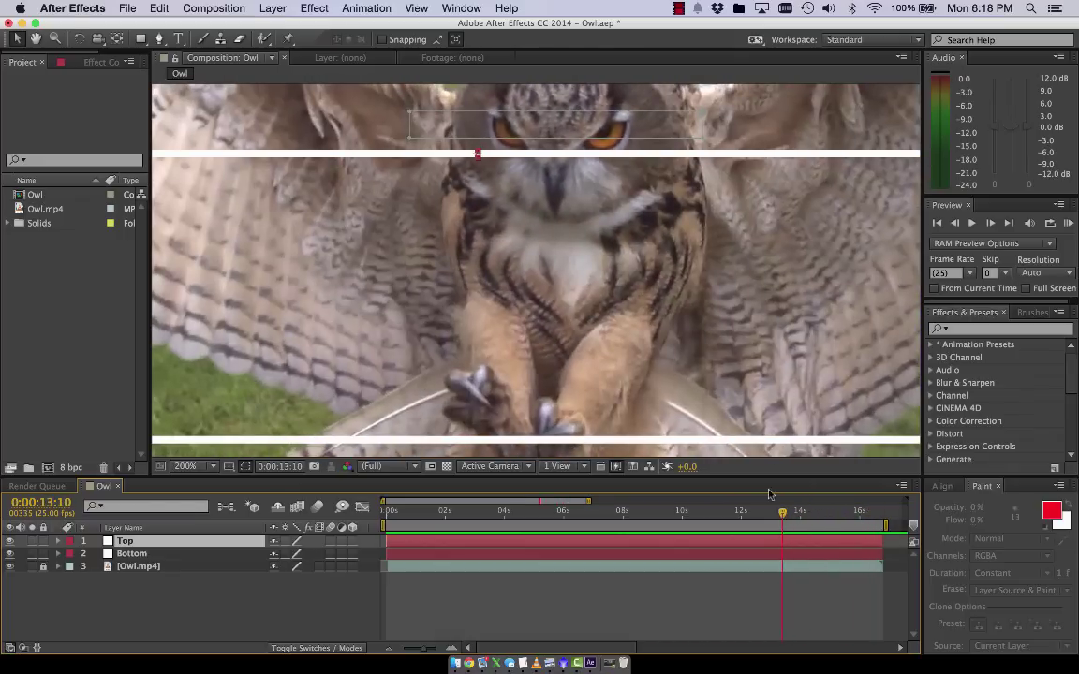
{"action": "key", "text": "h"}
{"action": "left_click_drag", "start_coordinate": [673, 368], "coordinate": [681, 198]}
{"action": "key", "text": "v"}
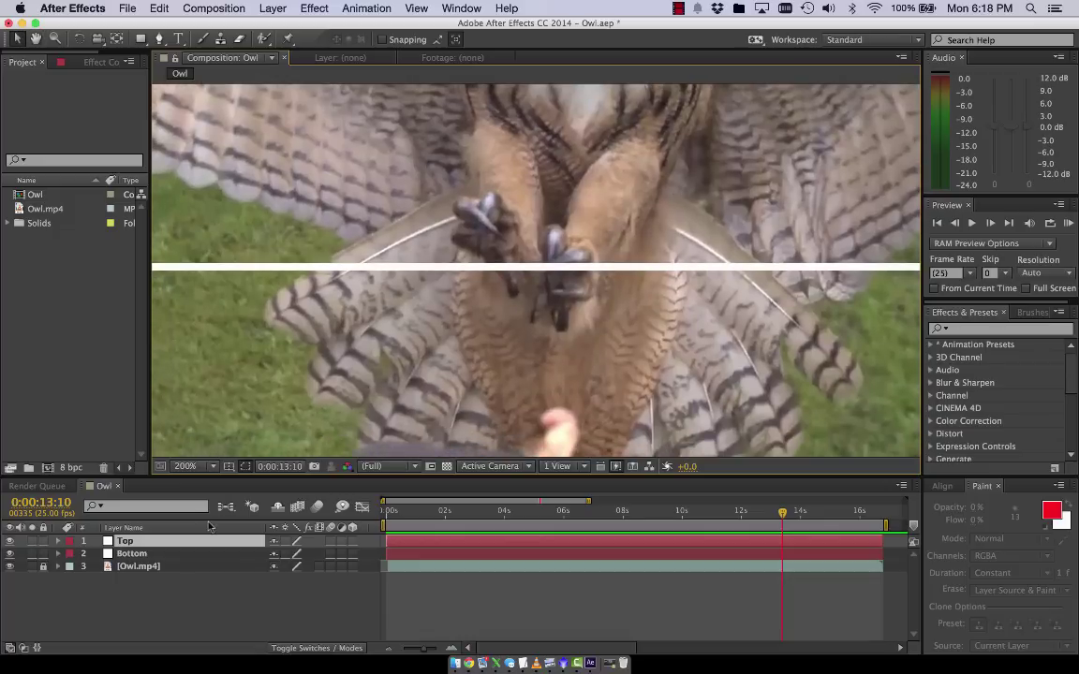
- Examine the Bottom layer's claw masks at 0:00:14:09 and 0:00:13:14, close up and with the mask outlines hidden
{"action": "left_click", "coordinate": [138, 554]}
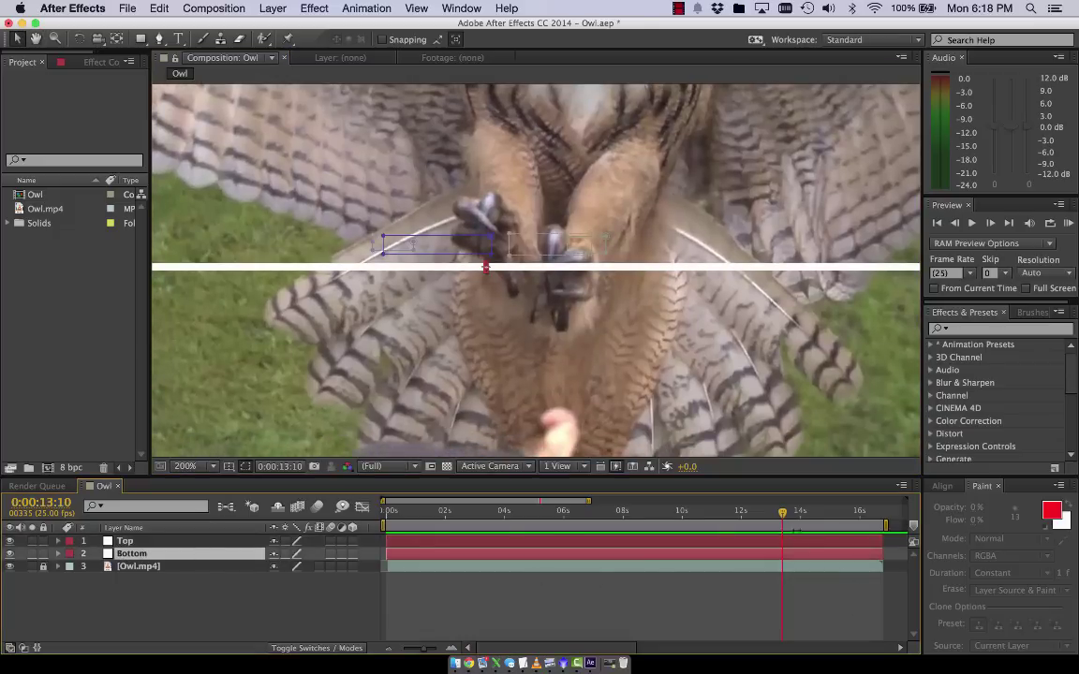
{"action": "left_click_drag", "start_coordinate": [782, 514], "coordinate": [810, 516]}
{"action": "key", "text": "period"}
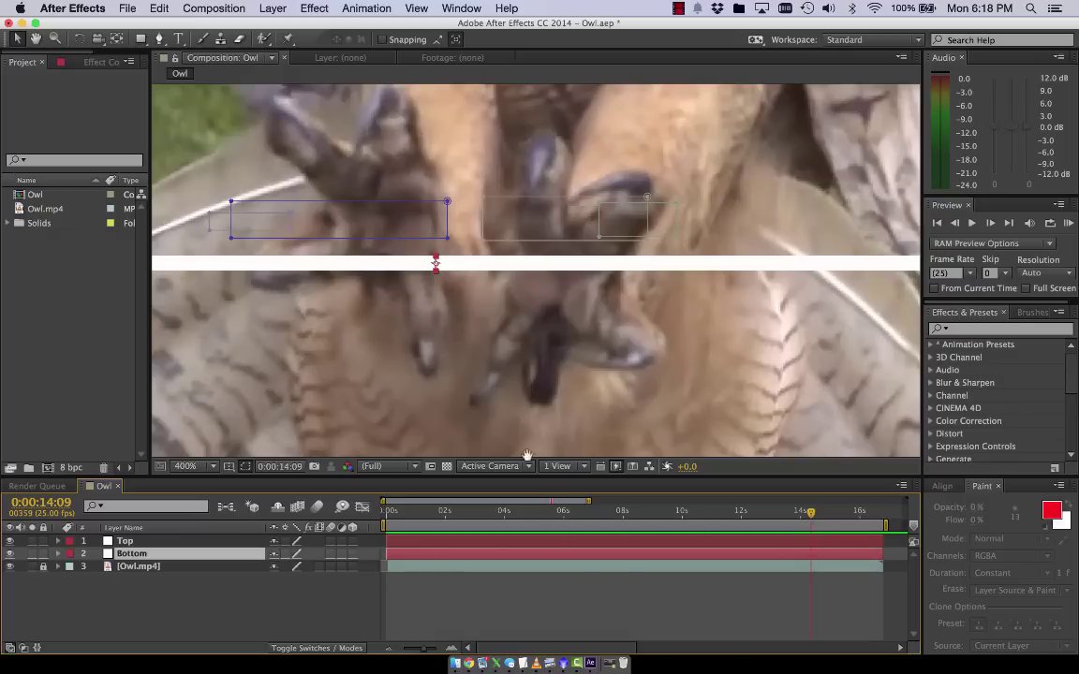
{"action": "key", "text": "h"}
{"action": "left_click_drag", "start_coordinate": [501, 400], "coordinate": [614, 428]}
{"action": "key", "text": "v"}
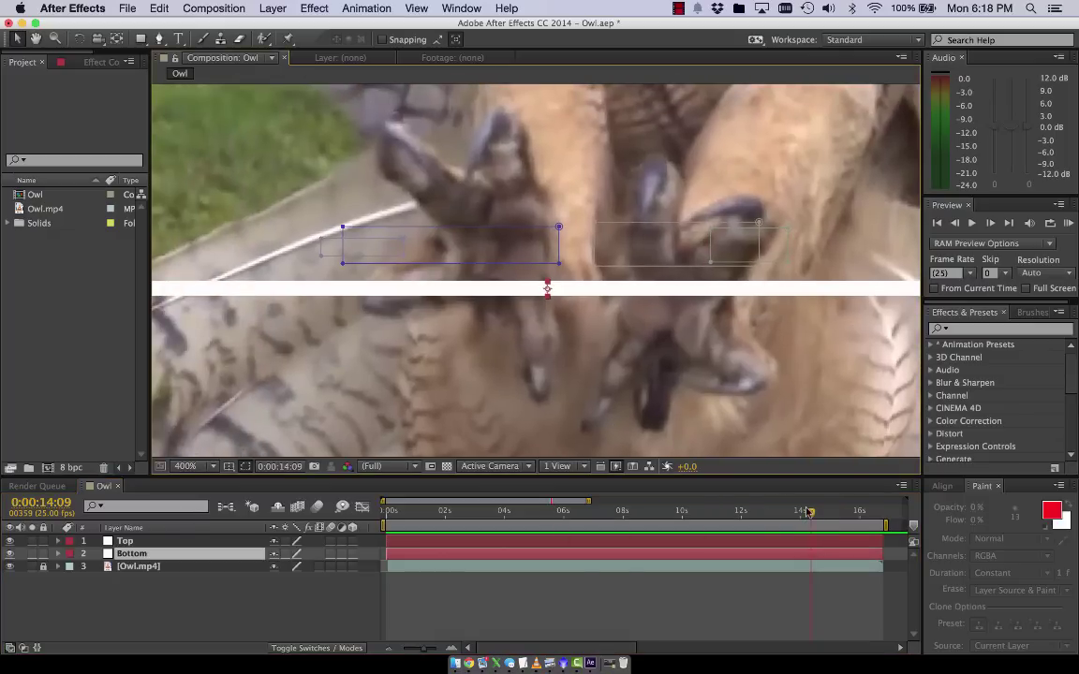
{"action": "left_click_drag", "start_coordinate": [810, 513], "coordinate": [790, 526]}
{"action": "key", "text": "super+shift+h"}
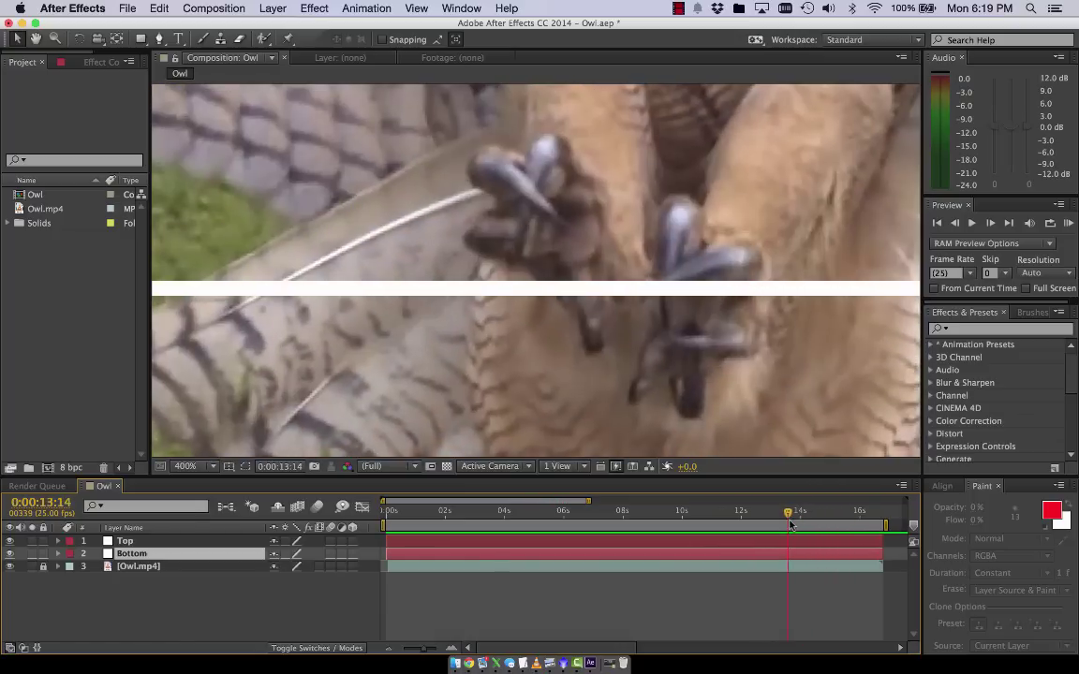
{"action": "key", "text": "comma"}
{"action": "key", "text": "comma"}
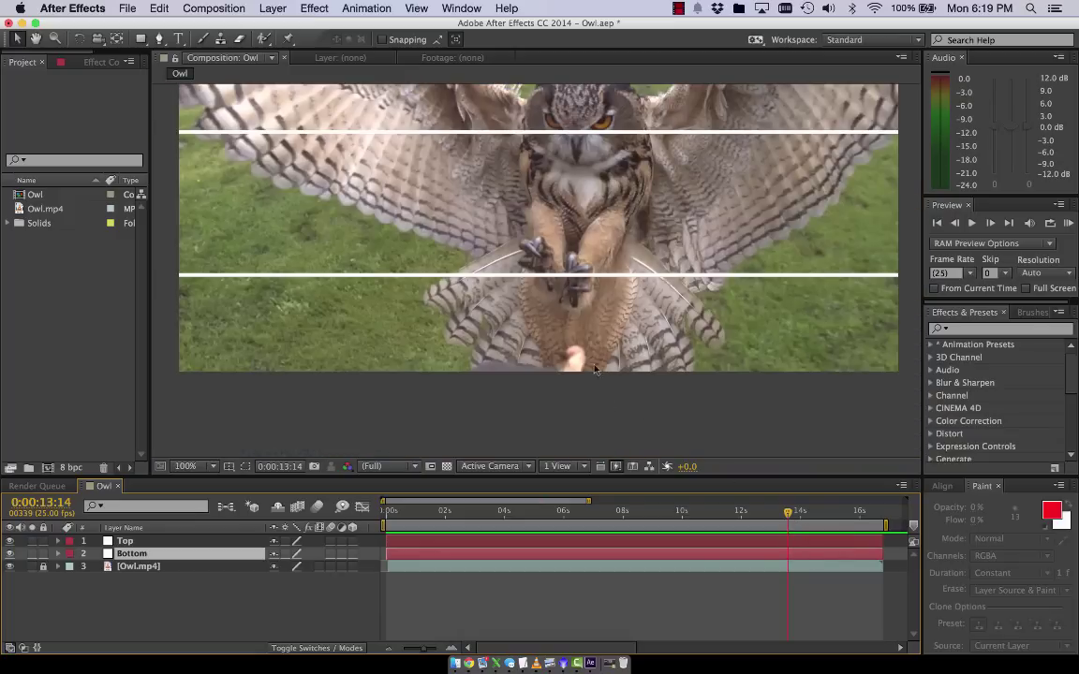
{"action": "key", "text": "space"}
{"action": "left_click_drag", "start_coordinate": [600, 246], "coordinate": [582, 368]}
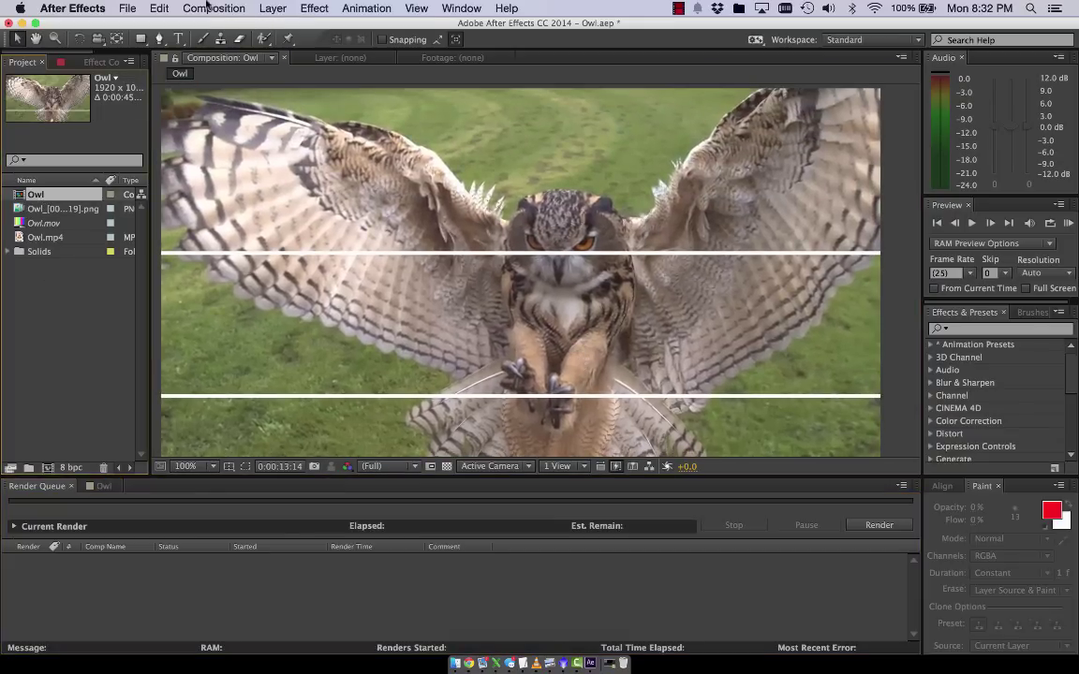
- Pre-render the Owl composition to a QuickTime file named Owl.mov in the Owl folder
{"action": "left_click", "coordinate": [208, 8]}
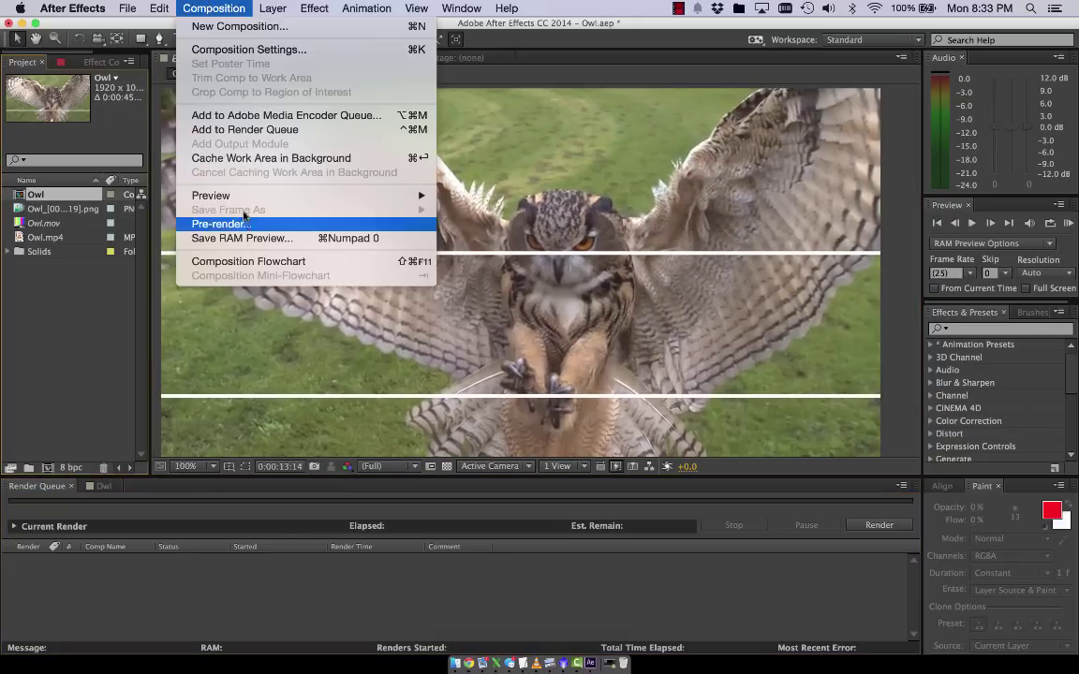
{"action": "left_click", "coordinate": [217, 221]}
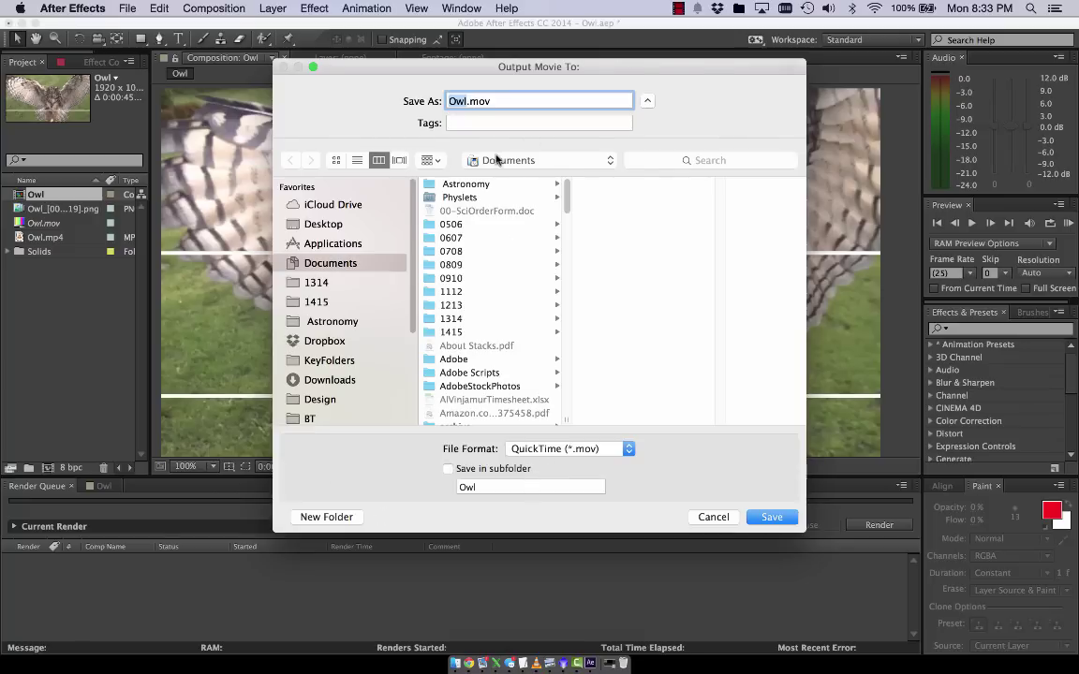
{"action": "left_click", "coordinate": [497, 160]}
{"action": "left_click", "coordinate": [473, 255]}
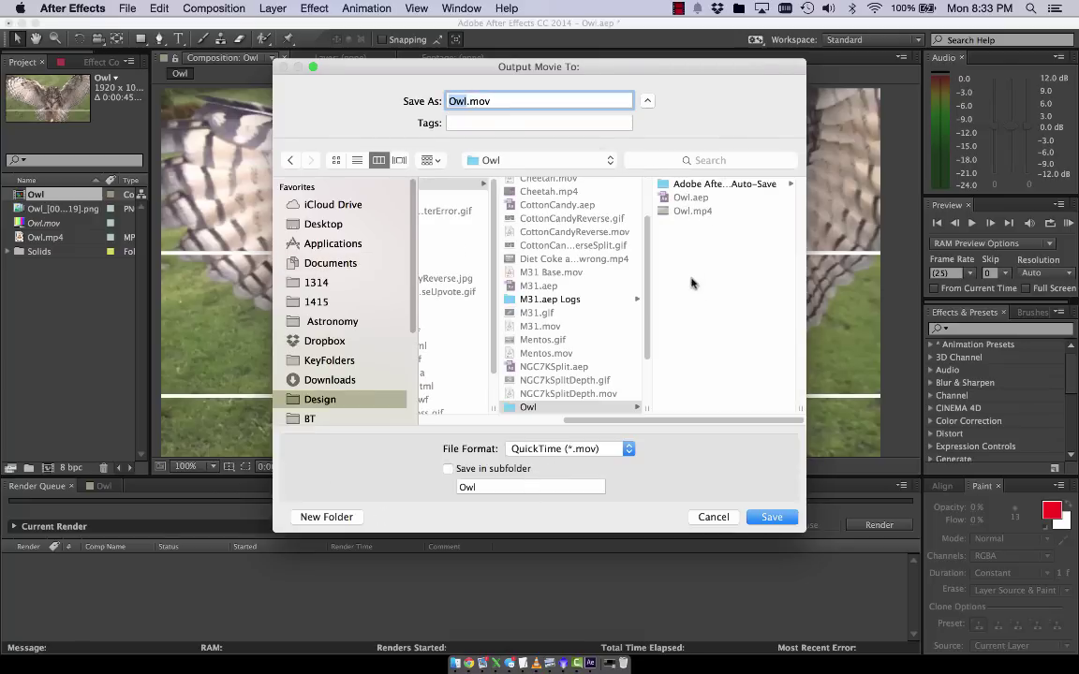
{"action": "key", "text": "Return"}
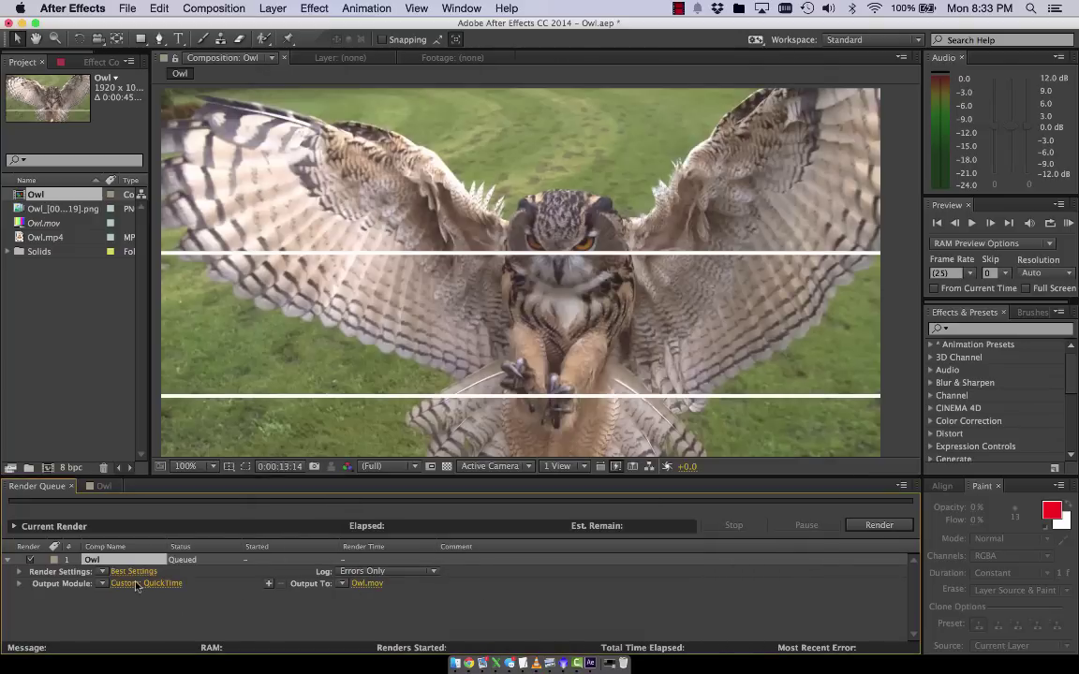
- Resize the queued movie's output to 1200 pixels wide with the 16:9 aspect ratio locked, and render it
{"action": "left_click", "coordinate": [145, 582]}
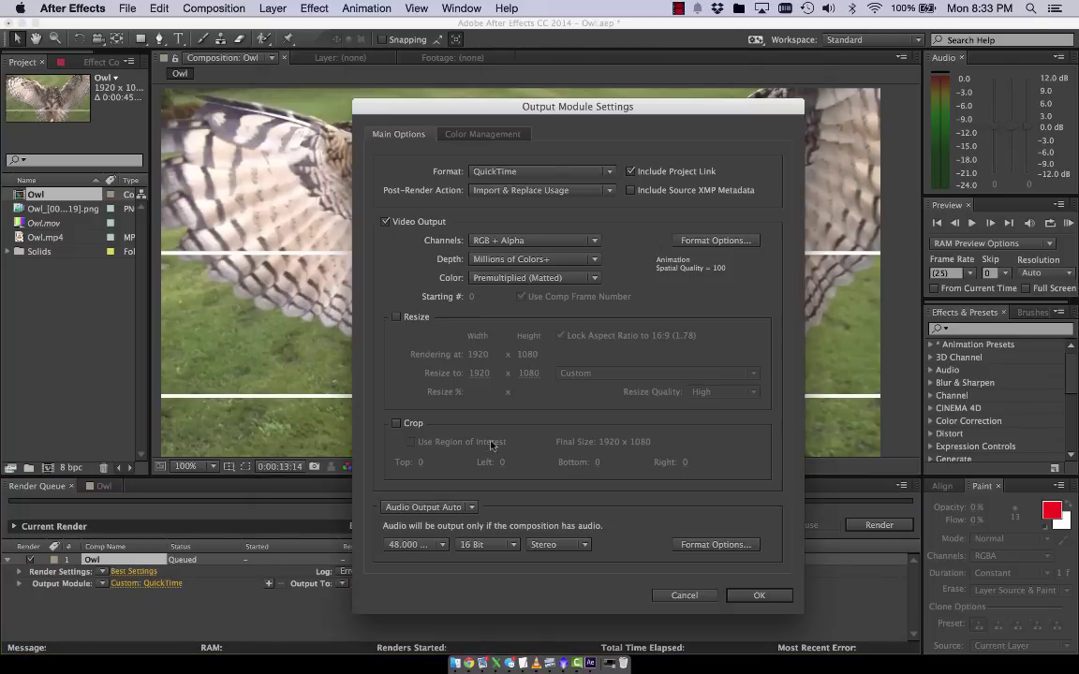
{"action": "left_click", "coordinate": [418, 319]}
{"action": "left_click", "coordinate": [656, 373]}
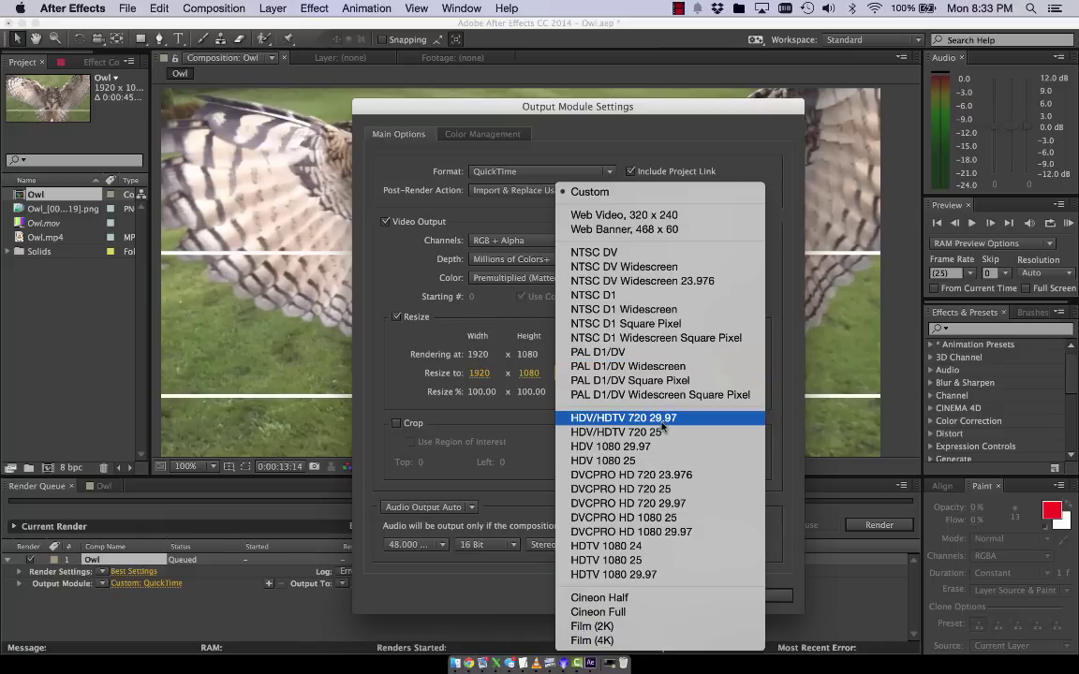
{"action": "key", "text": "Escape"}
{"action": "left_click", "coordinate": [486, 373]}
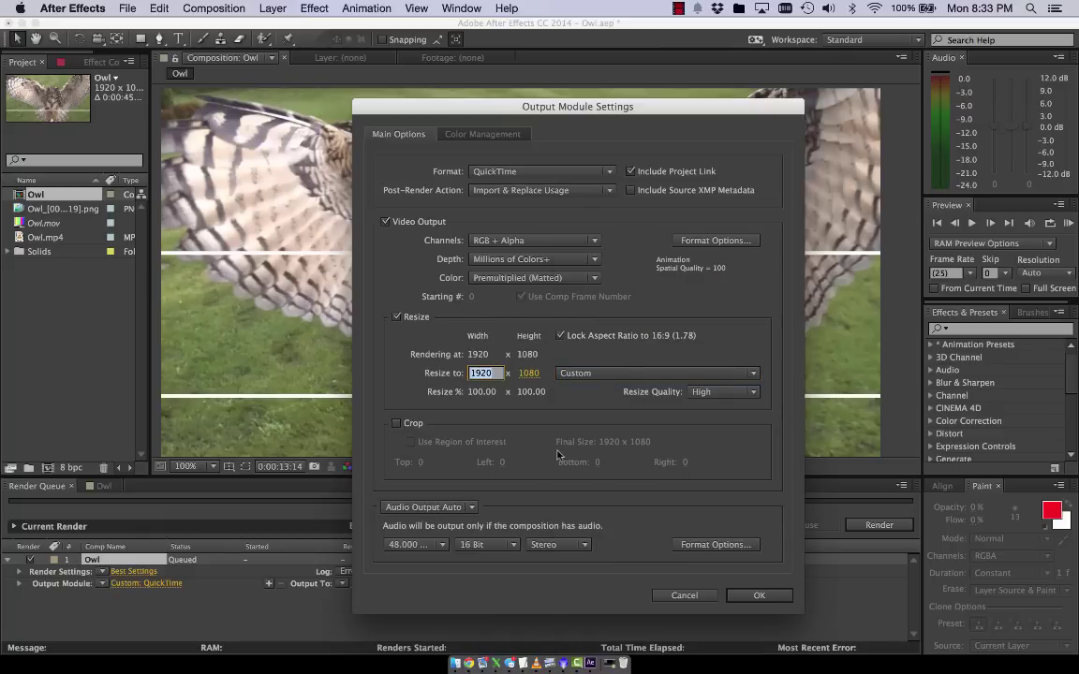
{"action": "key", "text": "Return"}
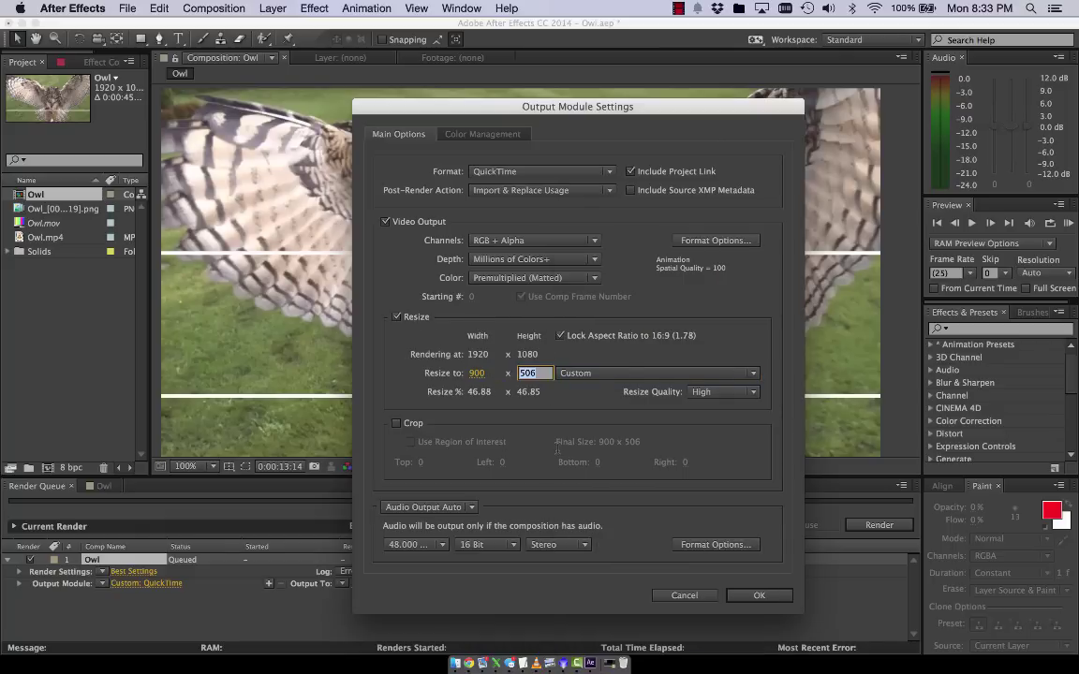
{"action": "type", "text": "1200"}
{"action": "key", "text": "Tab"}
{"action": "left_click", "coordinate": [747, 597]}
{"action": "left_click", "coordinate": [862, 523]}
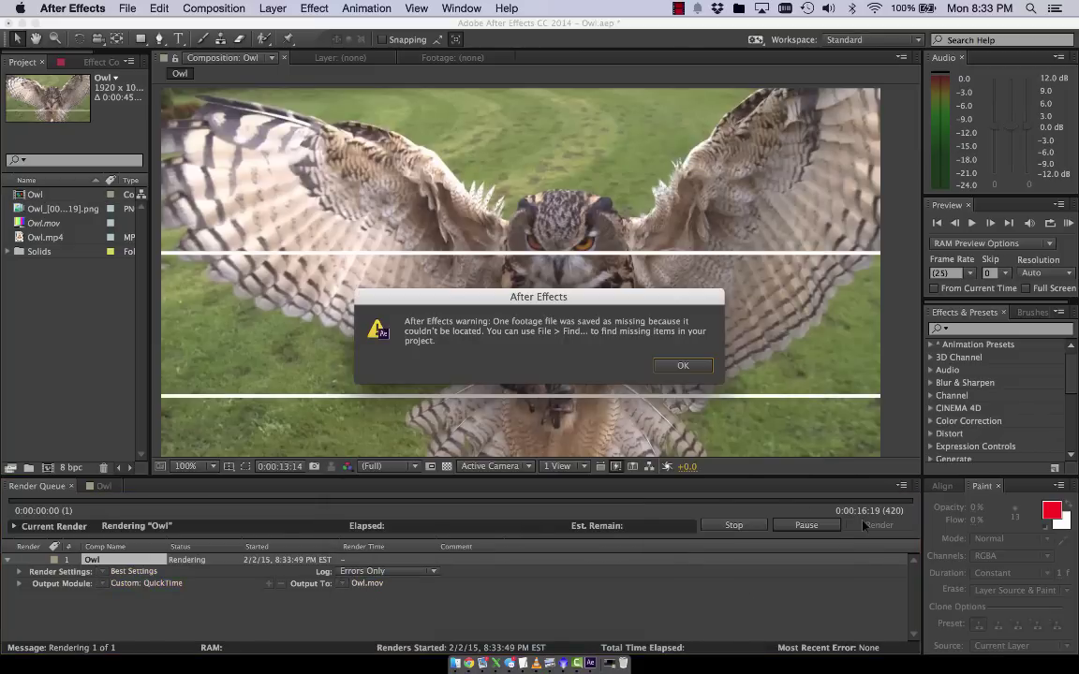
{"action": "left_click", "coordinate": [684, 365]}
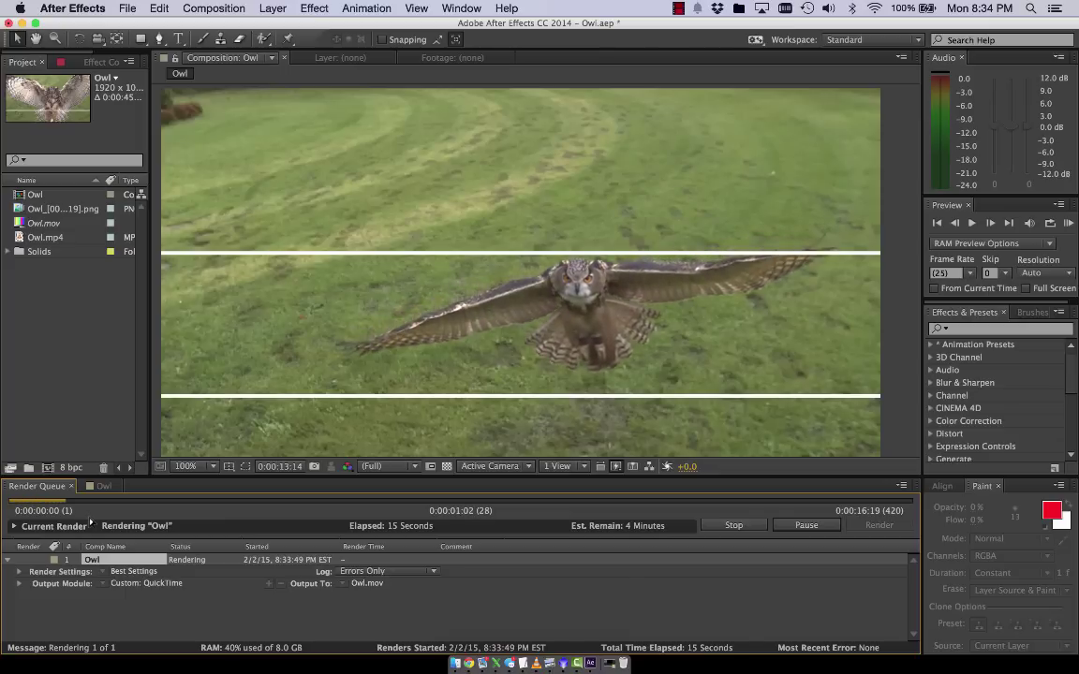
{"action": "left_click", "coordinate": [206, 10]}
{"action": "left_click", "coordinate": [206, 9]}
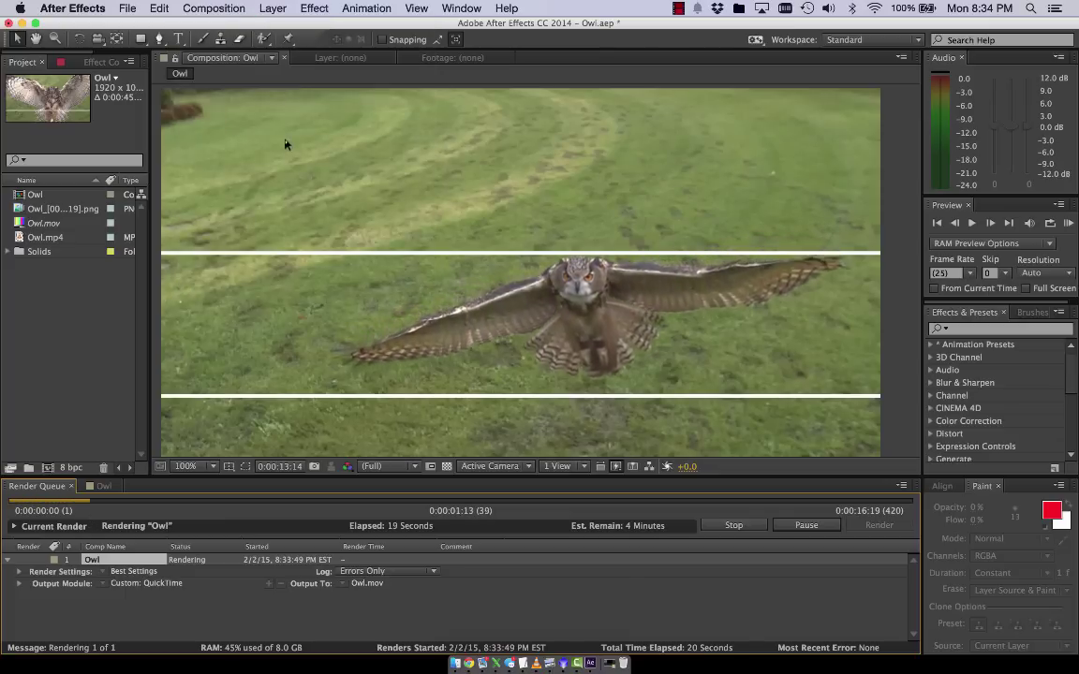
{"action": "left_click", "coordinate": [678, 8]}
{"action": "left_click", "coordinate": [722, 41]}
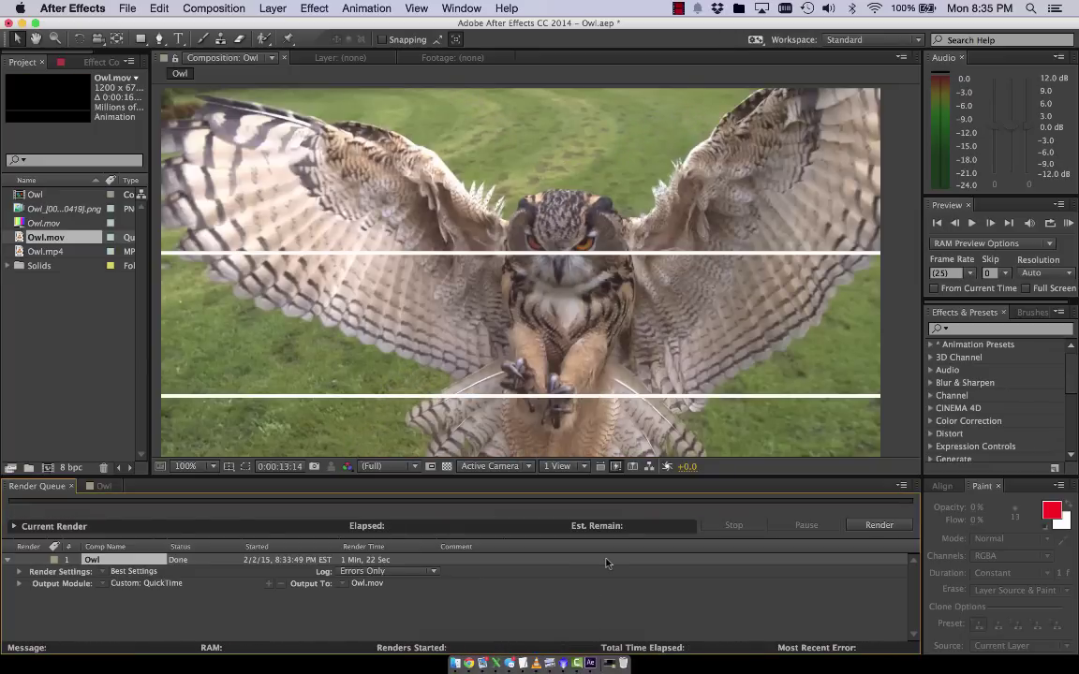
- Switch to Photoshop
{"action": "key", "text": "super+space"}
{"action": "type", "text": "pho"}
{"action": "key", "text": "Return"}
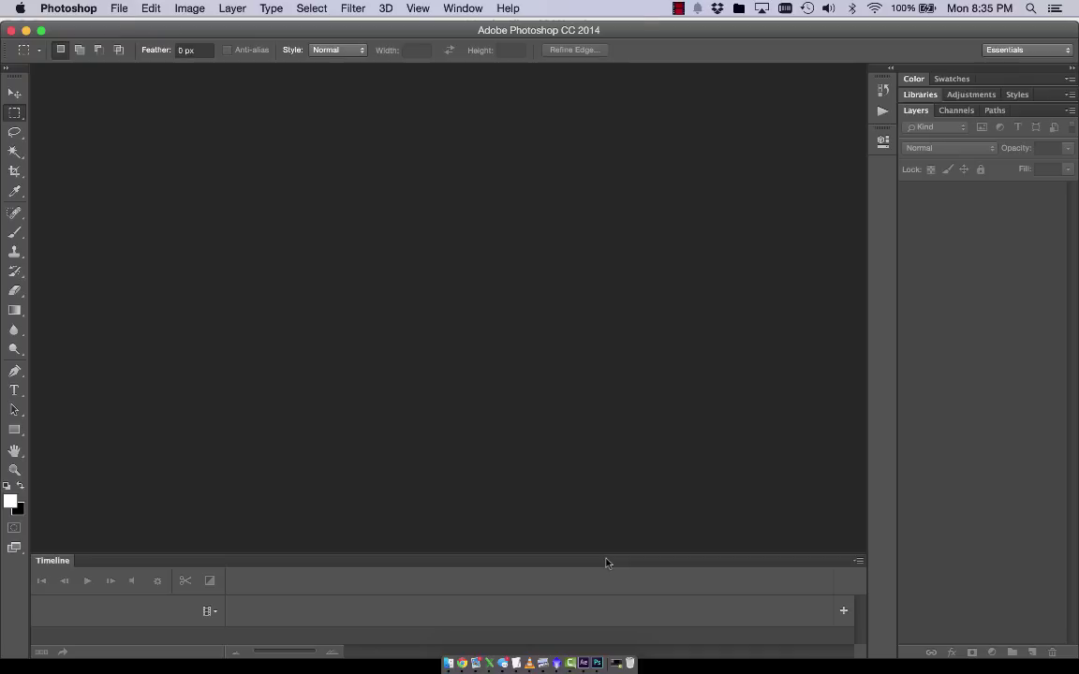
- Import Owl.mov's video frames to layers as a frame animation, using a selected range that trims a short part off the beginning
{"action": "left_click", "coordinate": [119, 8]}
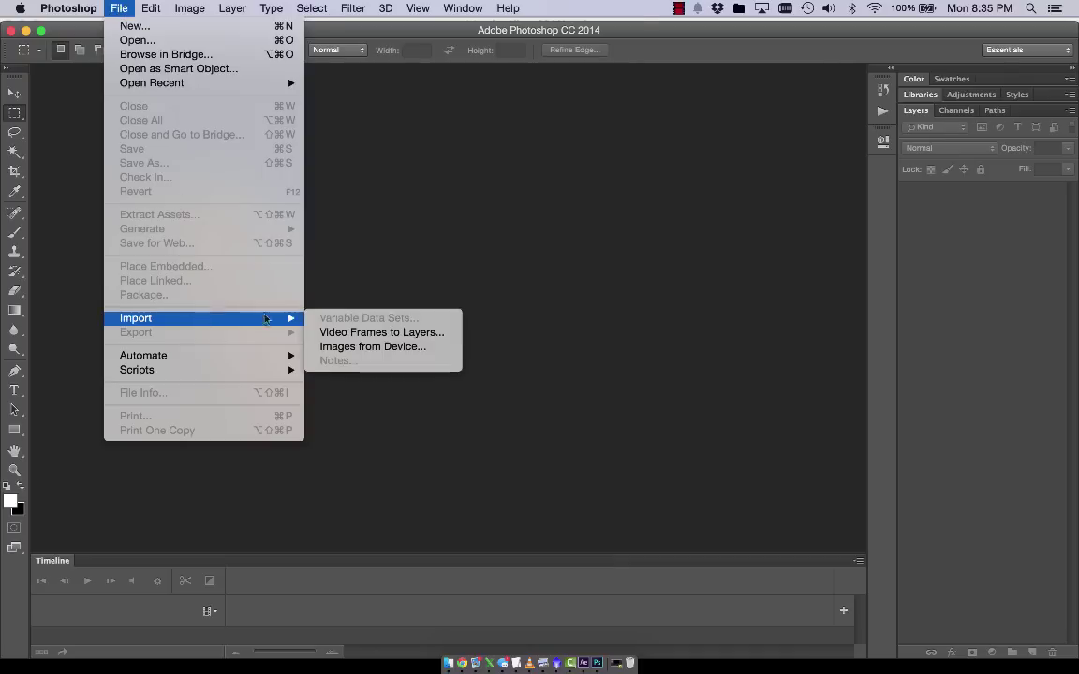
{"action": "left_click", "coordinate": [334, 337]}
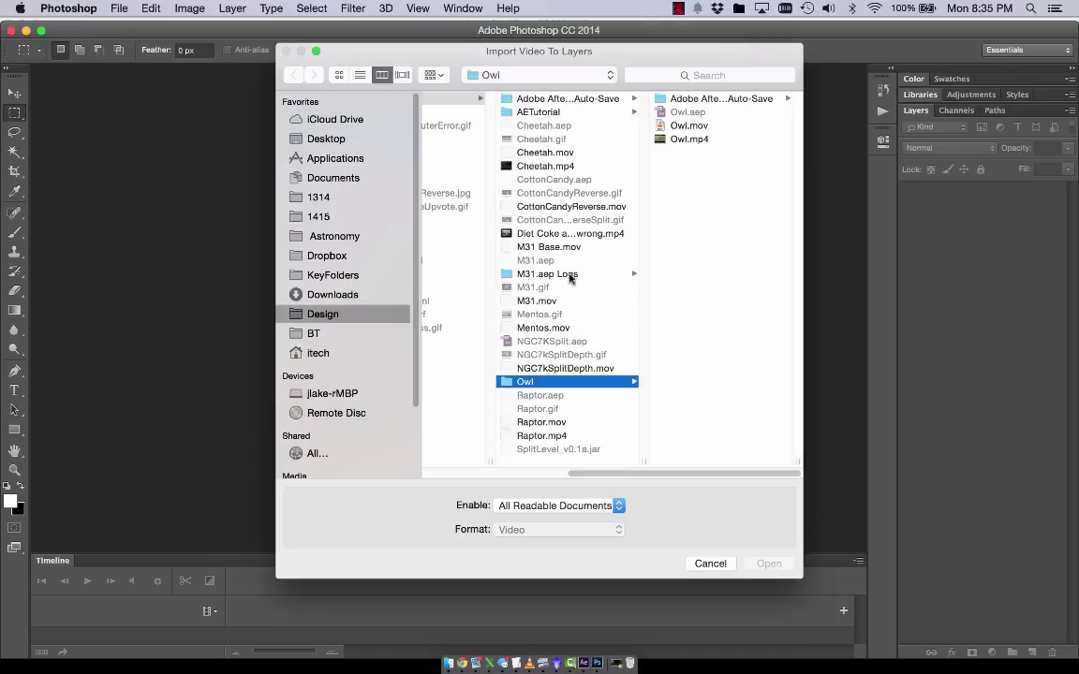
{"action": "left_click", "coordinate": [688, 126]}
{"action": "key", "text": "Return"}
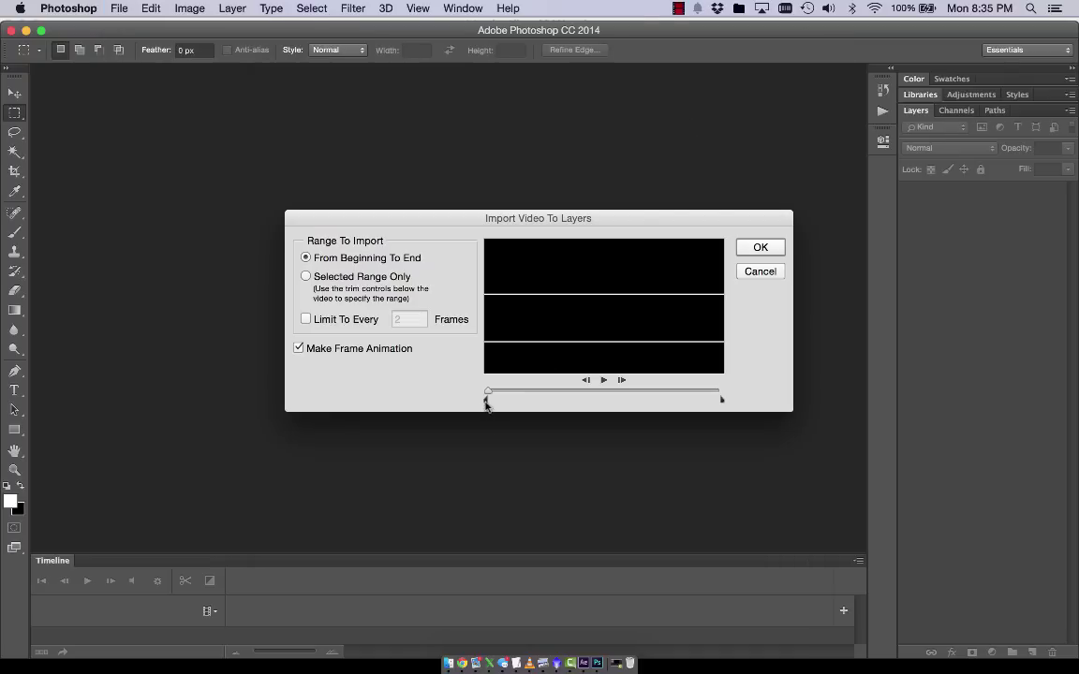
{"action": "mouse_move", "coordinate": [486, 405]}
{"action": "left_mouse_down"}
{"action": "mouse_move", "coordinate": [565, 403]}
{"action": "mouse_move", "coordinate": [511, 409]}
{"action": "left_mouse_up"}
{"action": "left_click", "coordinate": [755, 248]}
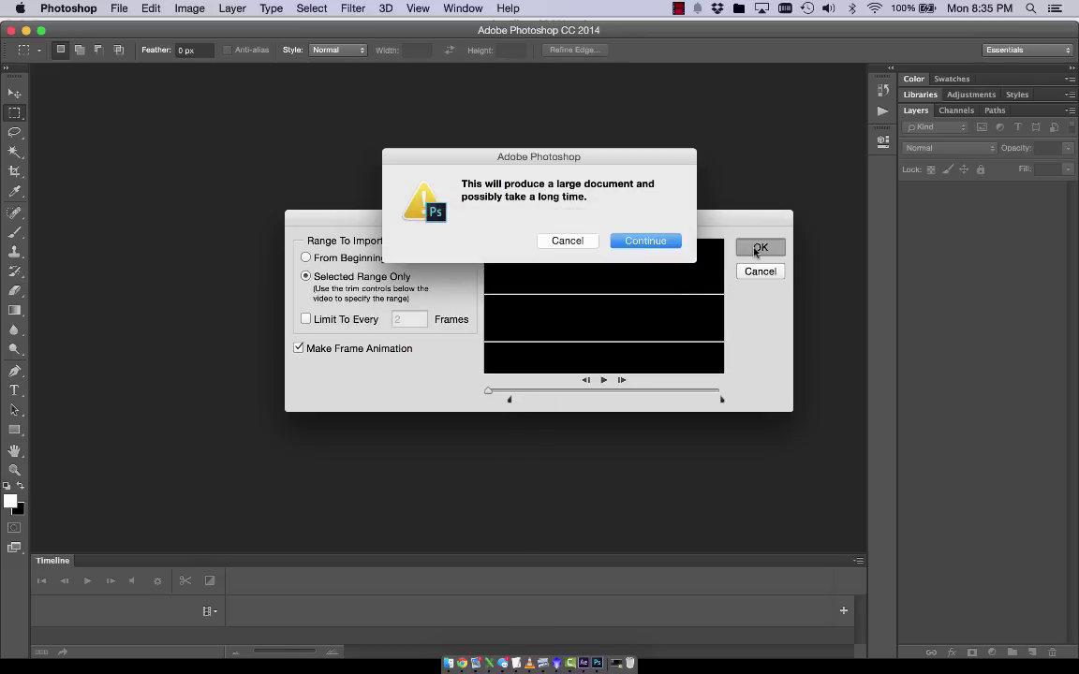
{"action": "left_click", "coordinate": [635, 241]}
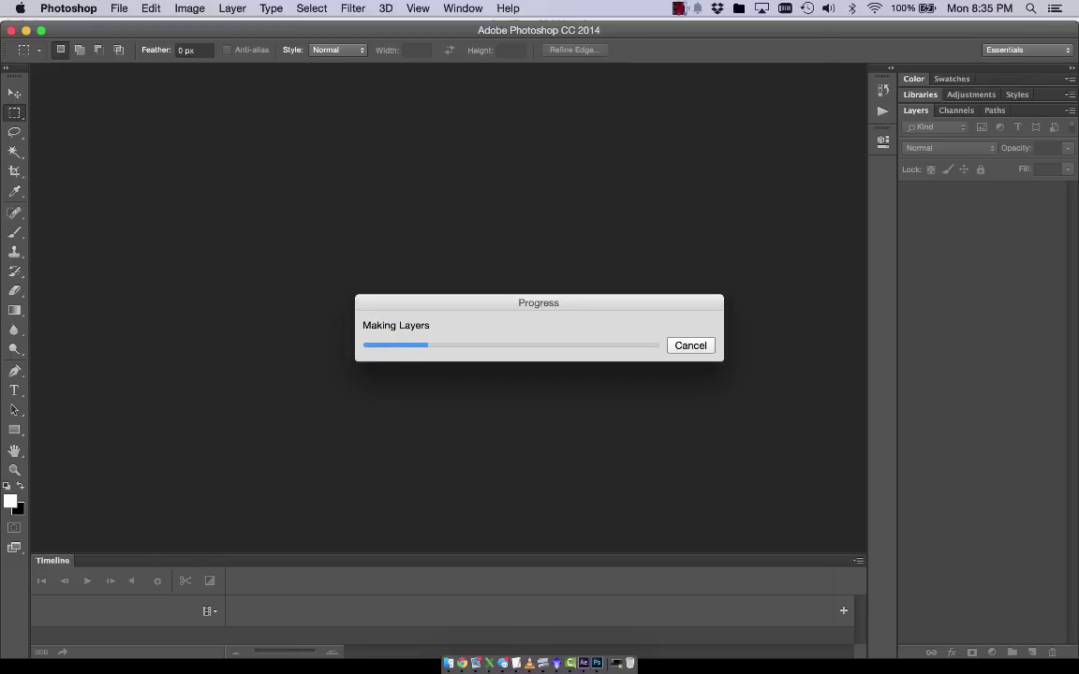
{"action": "left_click", "coordinate": [681, 9]}
{"action": "left_click", "coordinate": [688, 37]}
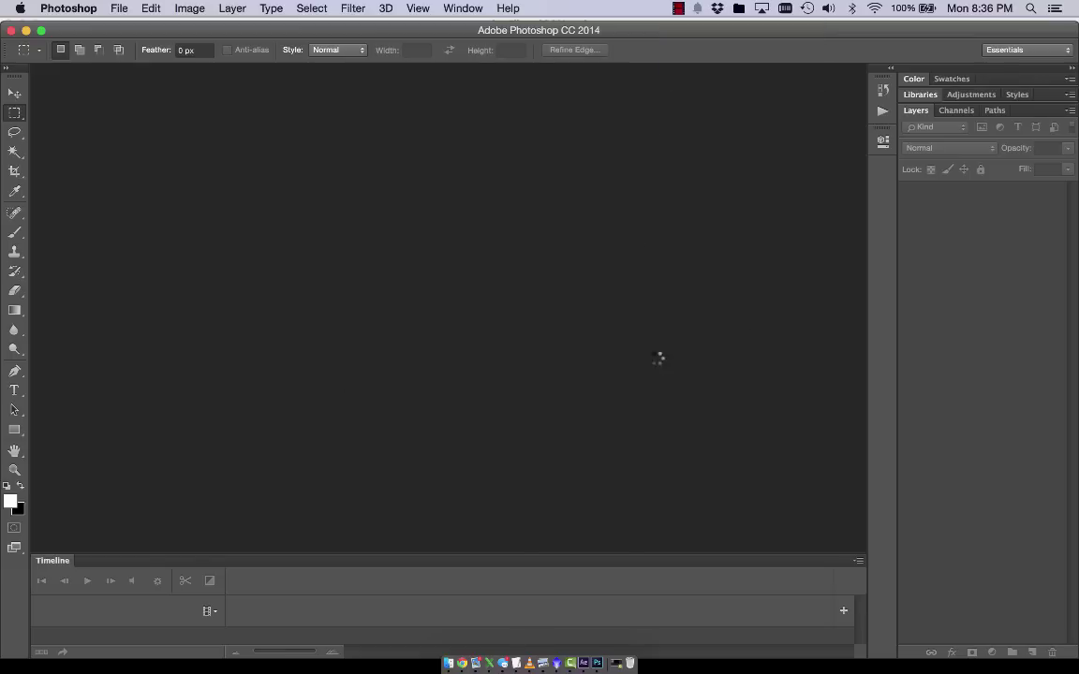
- Open the frame animation in Save for Web and preview the GIF's first frames in playback
{"action": "left_click", "coordinate": [119, 8]}
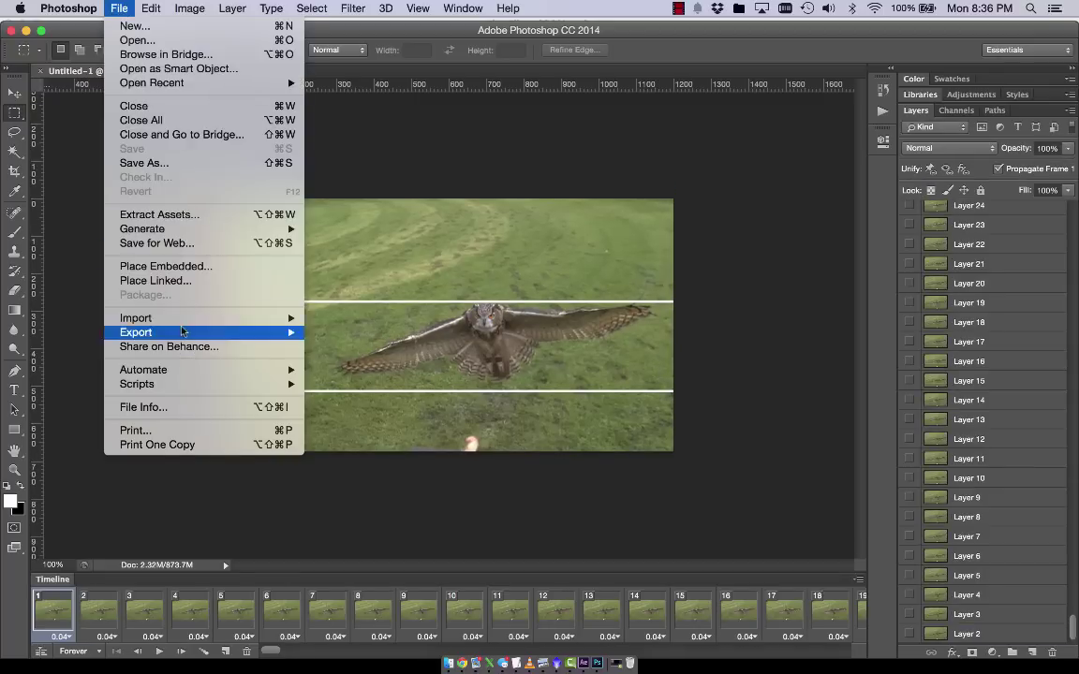
{"action": "left_click", "coordinate": [156, 242]}
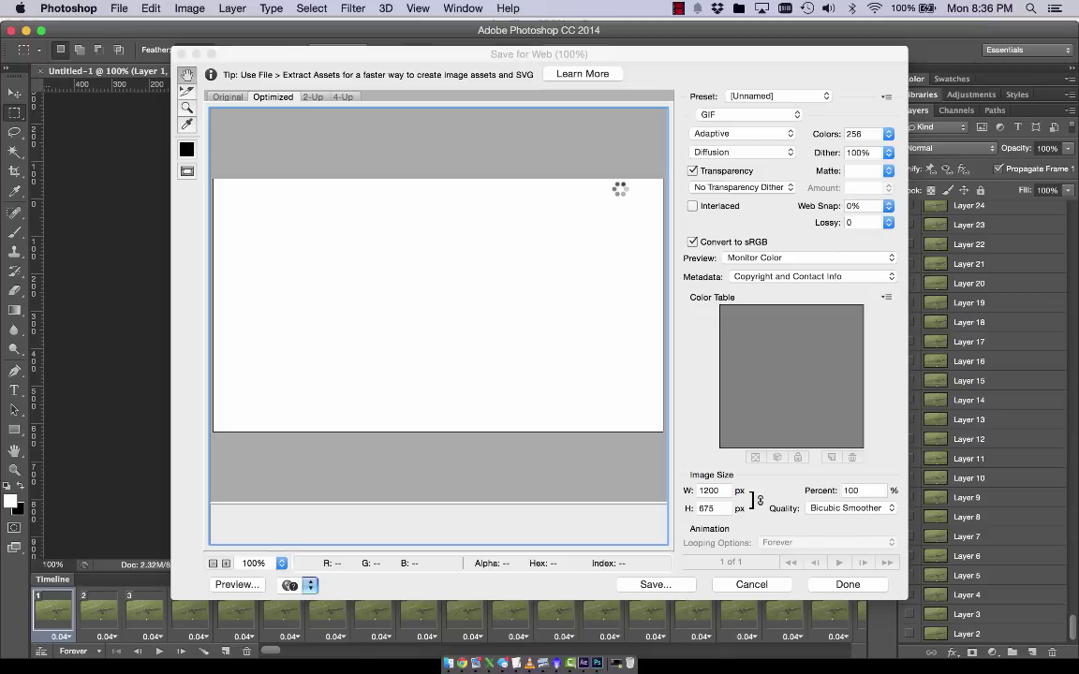
{"action": "left_click", "coordinate": [679, 8]}
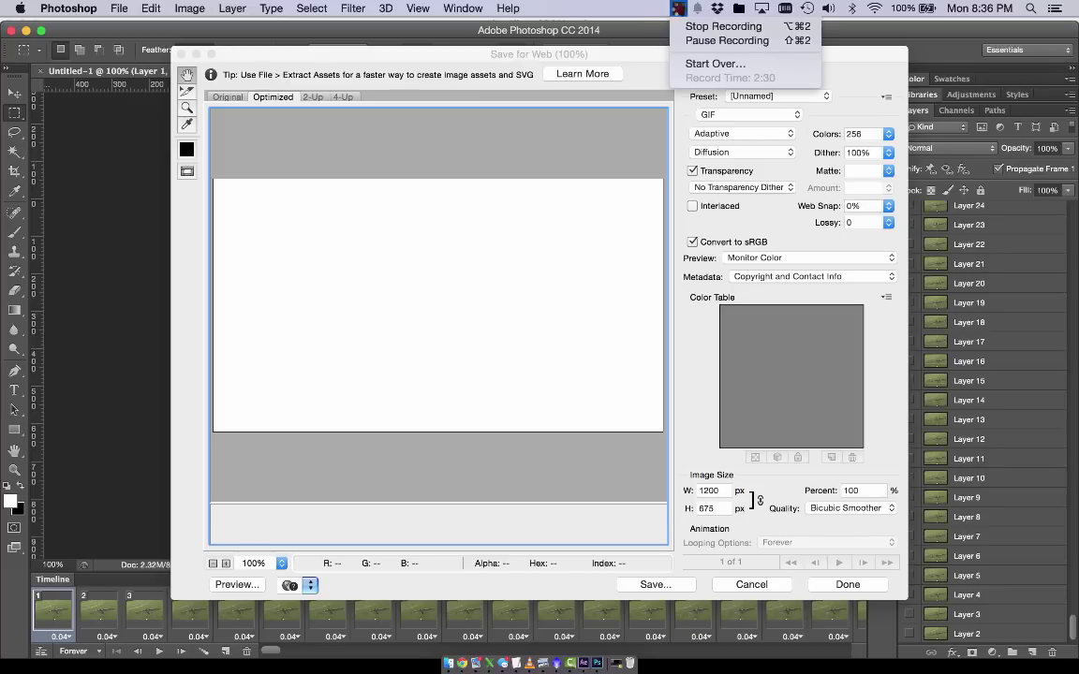
{"action": "left_click", "coordinate": [690, 41]}
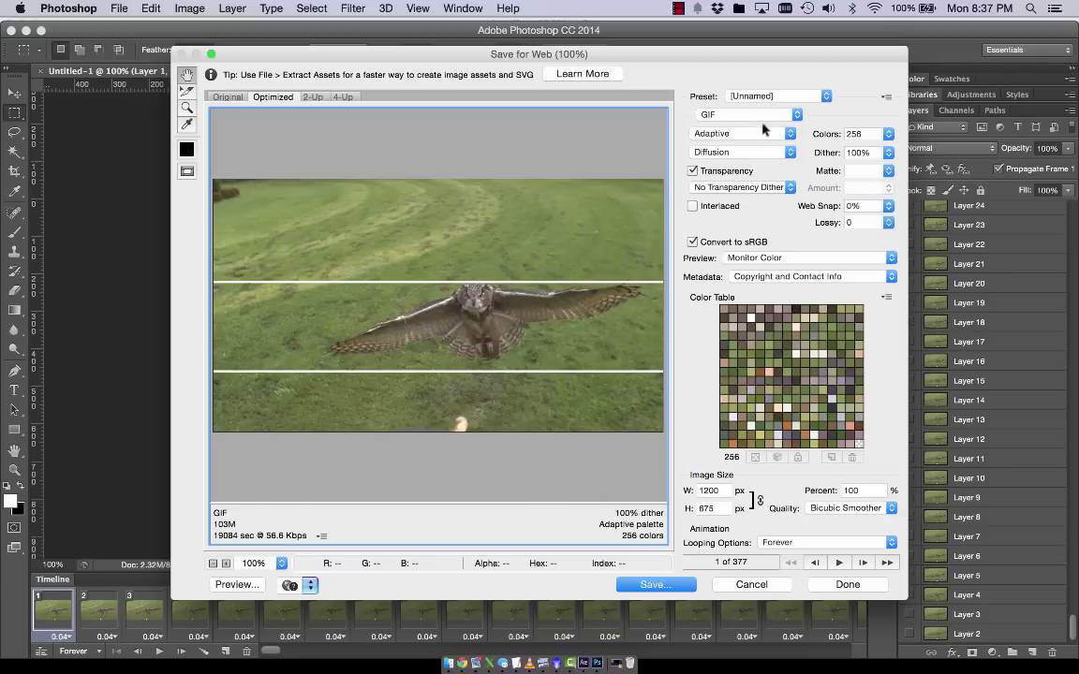
{"action": "left_click", "coordinate": [841, 564]}
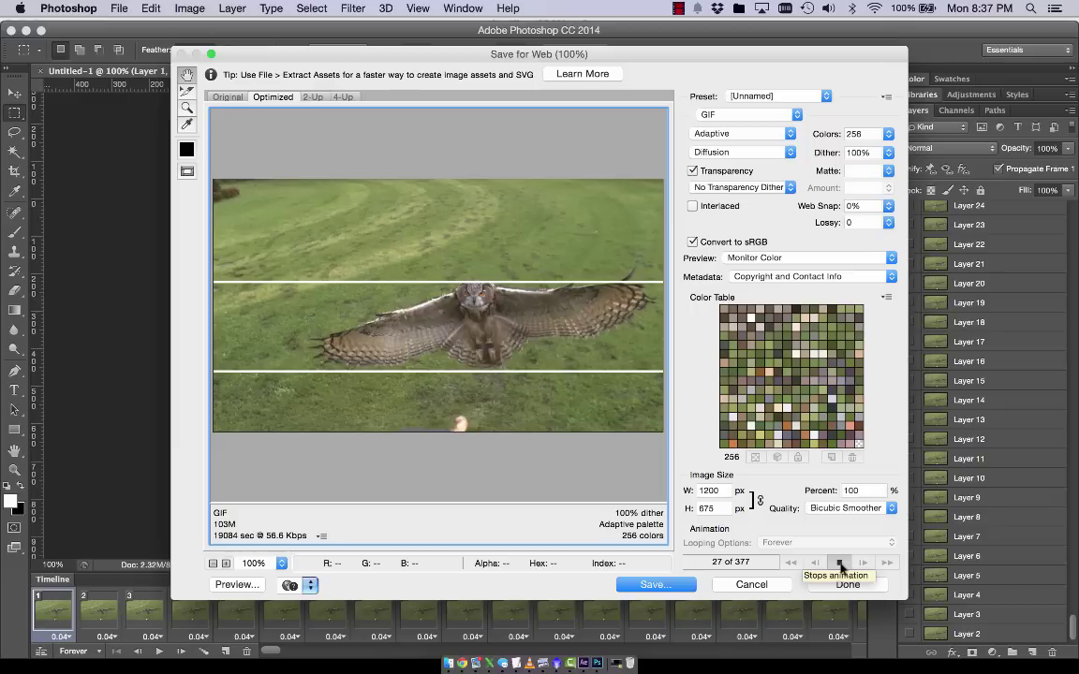
{"action": "left_click", "coordinate": [841, 565]}
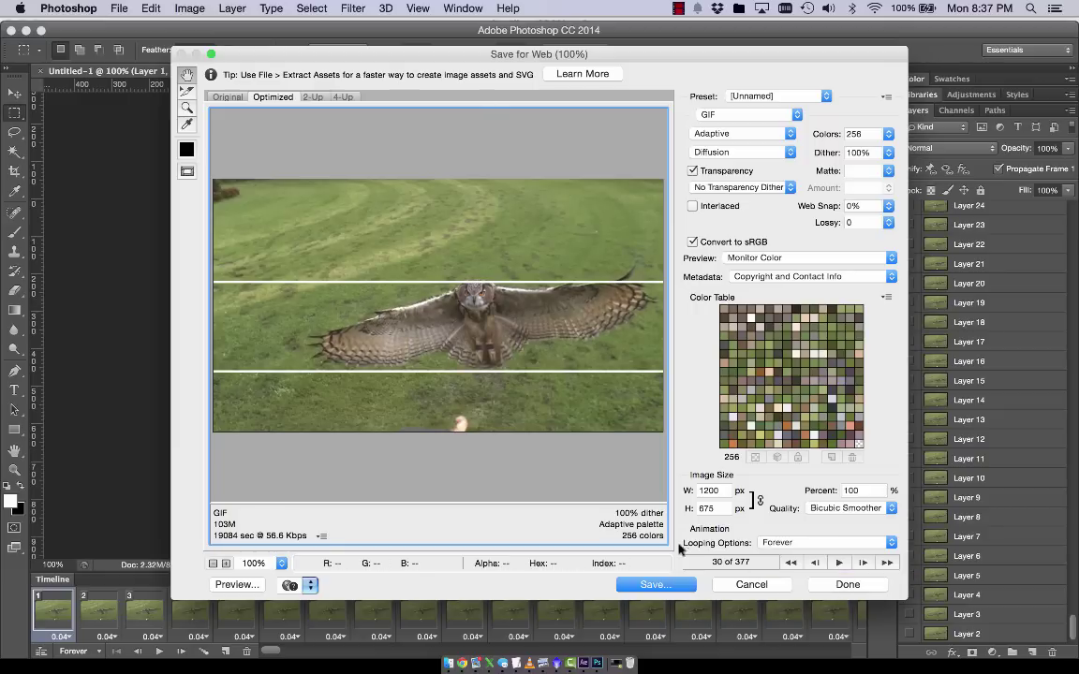
- Start saving the optimized GIF in the Owl folder and select its file name for editing
{"action": "left_click", "coordinate": [662, 589]}
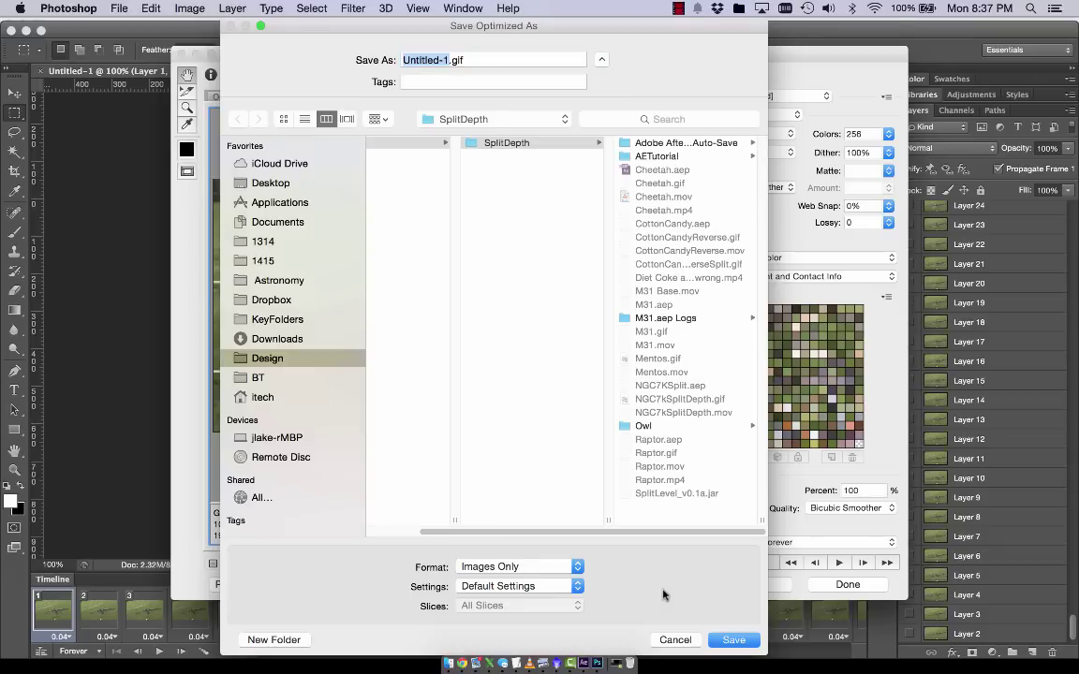
{"action": "left_click", "coordinate": [644, 424]}
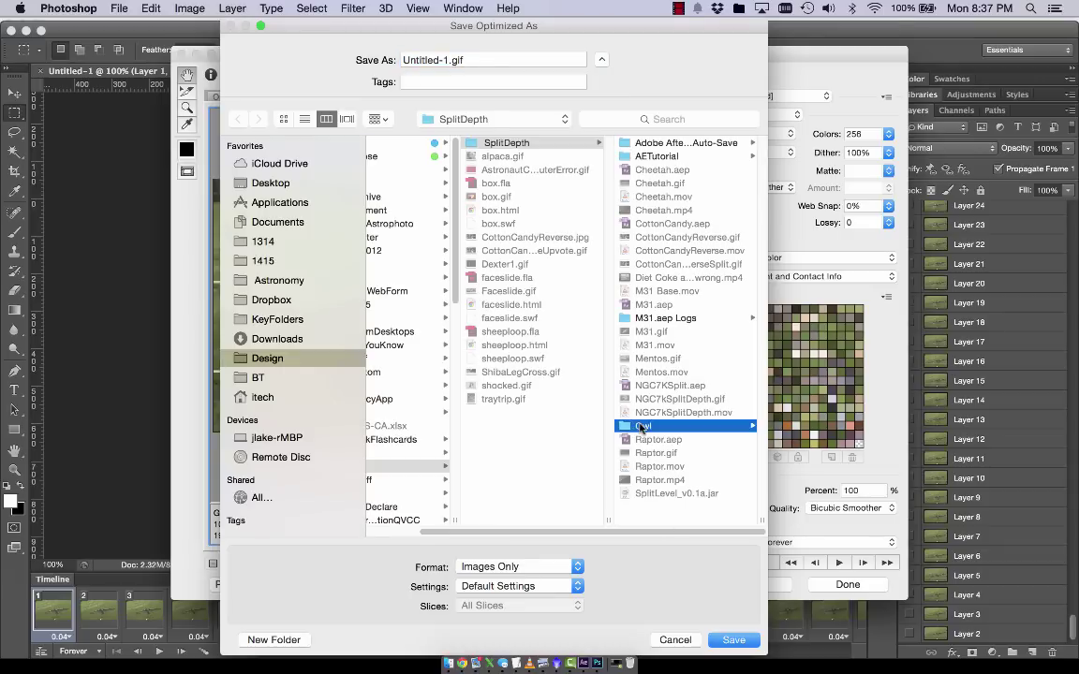
{"action": "left_click", "coordinate": [405, 56]}
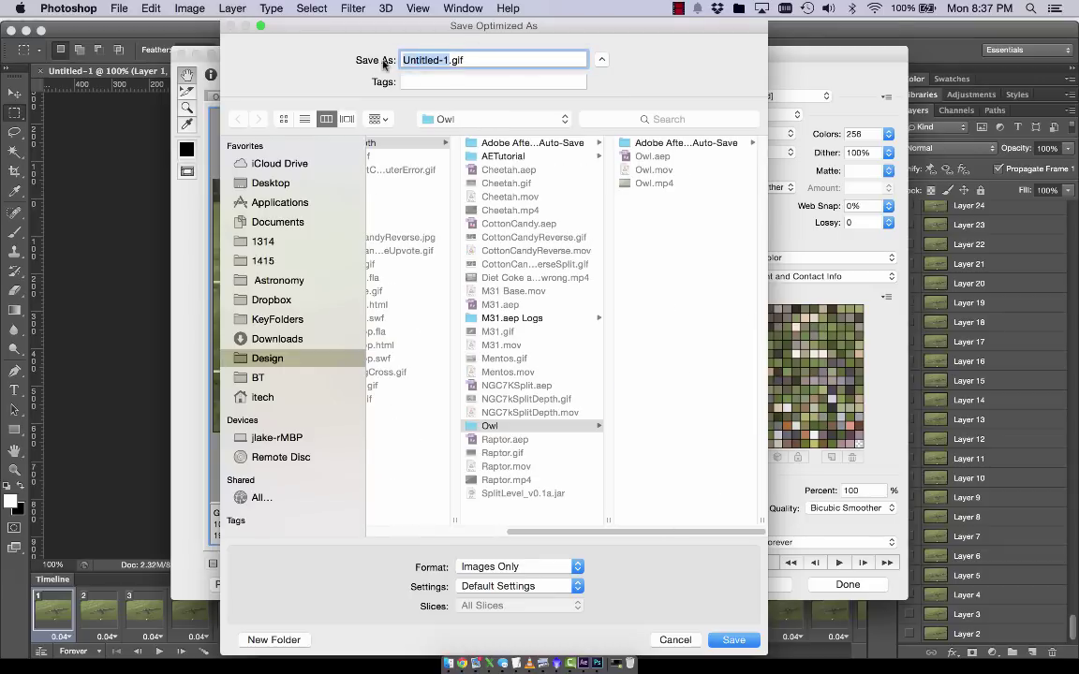